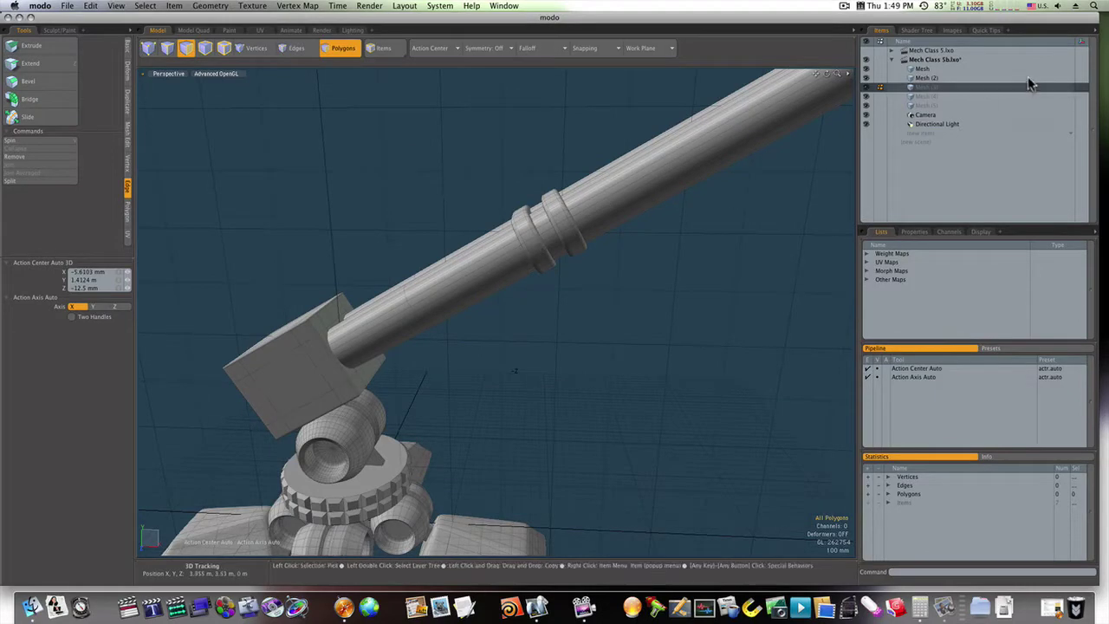
Activate the mesh layers from Mesh through Mesh (3) and align the work plane to a side polygon on the barrel's lower collar ring.
left_click(968, 69, "shift")
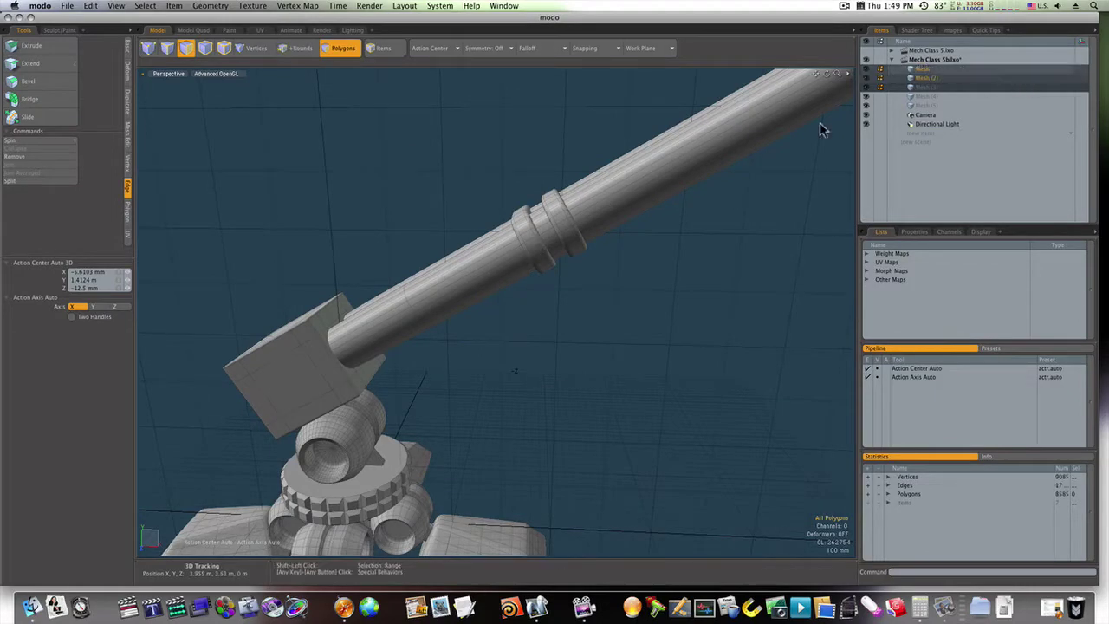
left_click(532, 247)
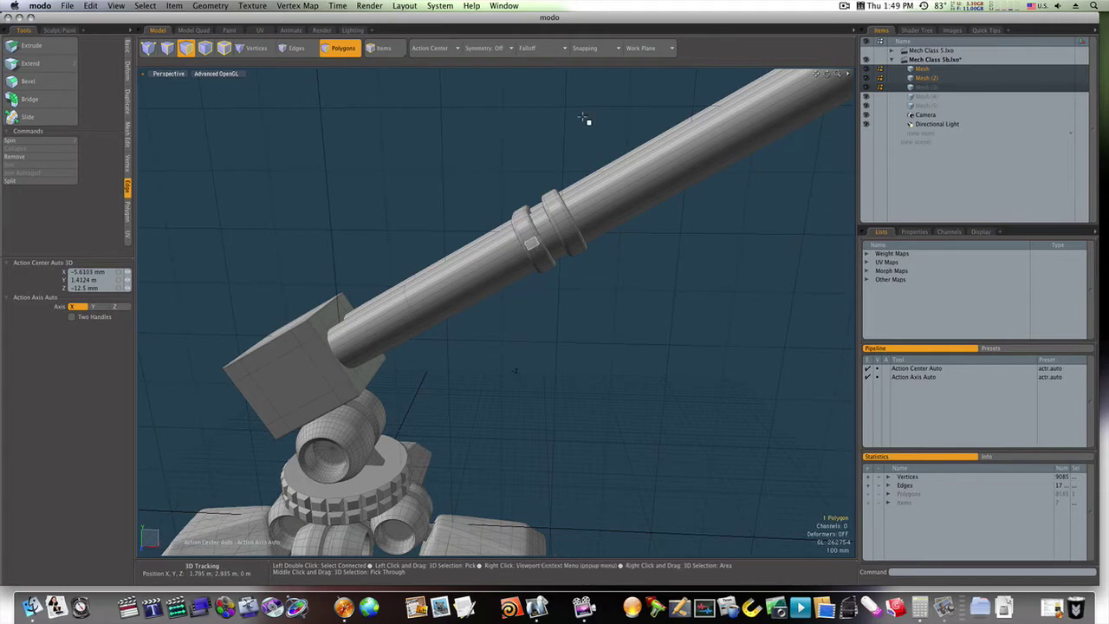
left_click(645, 48)
left_click(651, 45)
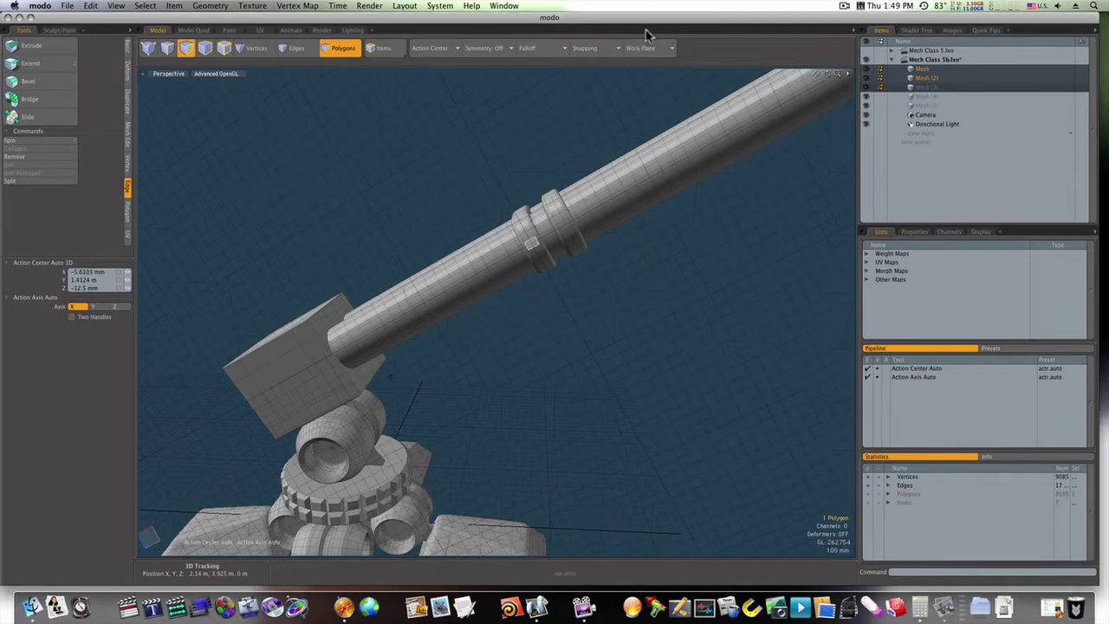
In Mesh (4), create a flat 24-sided cylinder disc with a 290 mm radius above the collar and reset the work plane.
left_click(925, 96)
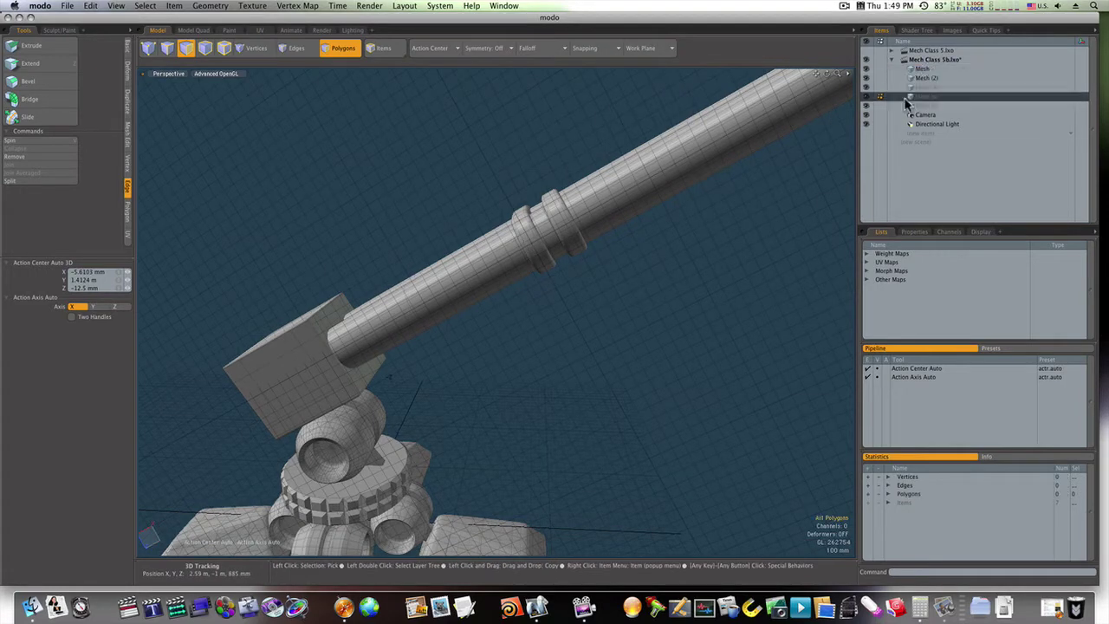
left_click(127, 45)
left_click(50, 47)
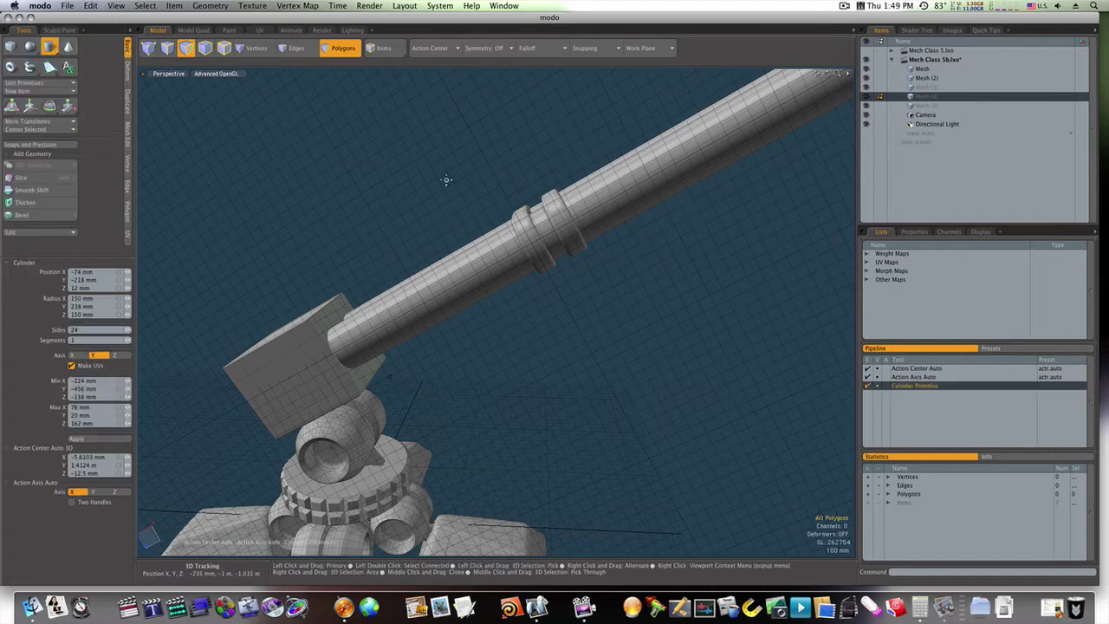
left_click_drag(523, 184, 565, 193)
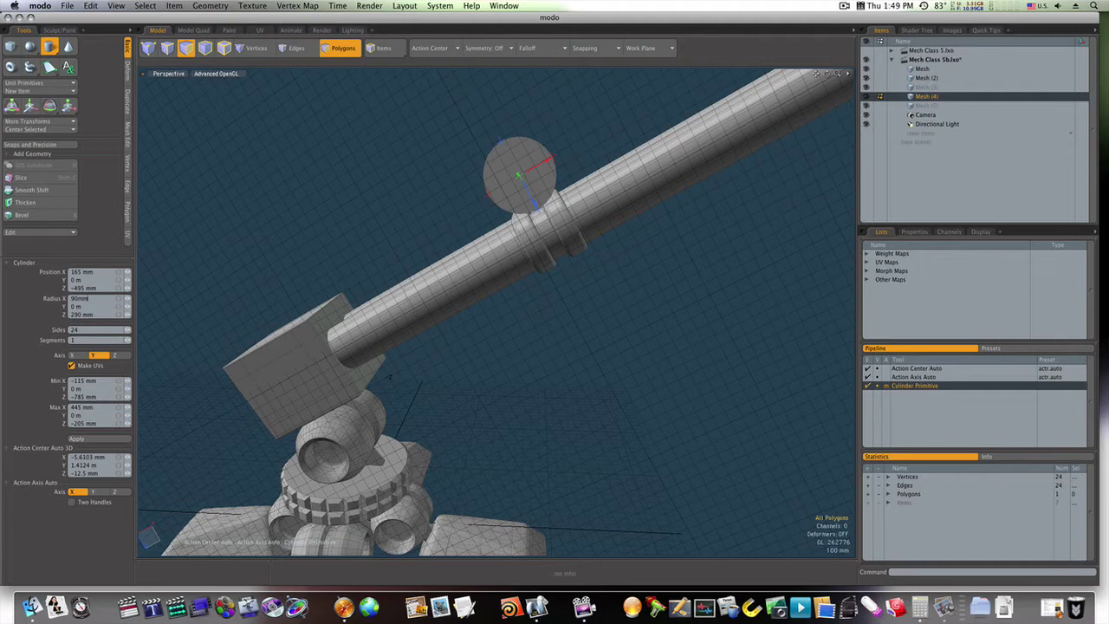
left_click(649, 48)
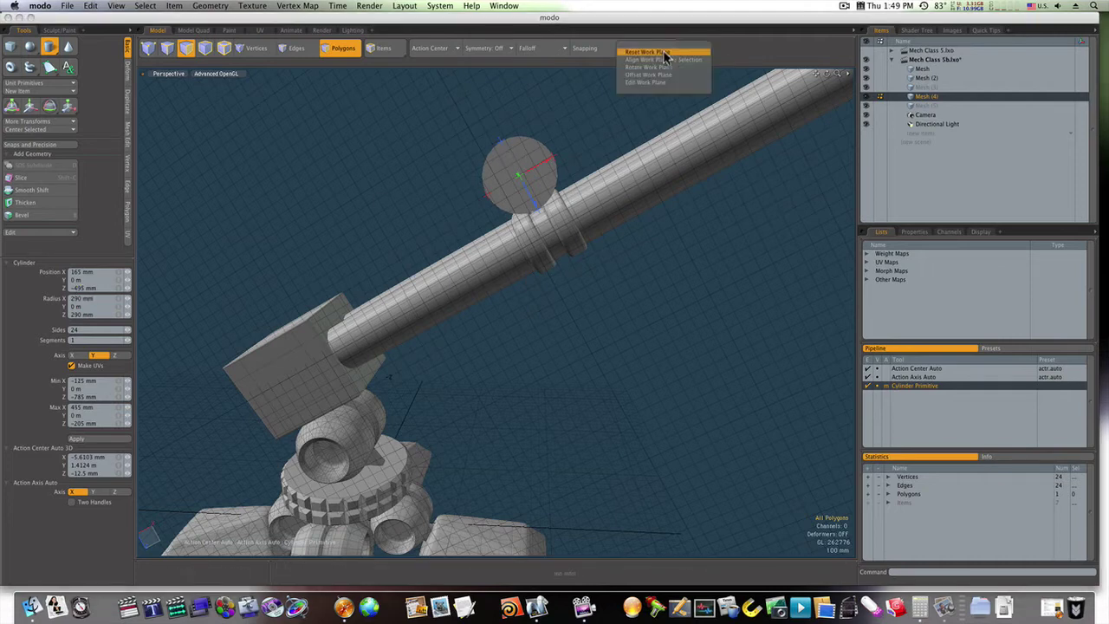
left_click(624, 98)
Thicken the disc by about 835 mm into a solid cylinder.
left_click_drag(624, 99, 457, 188, "alt")
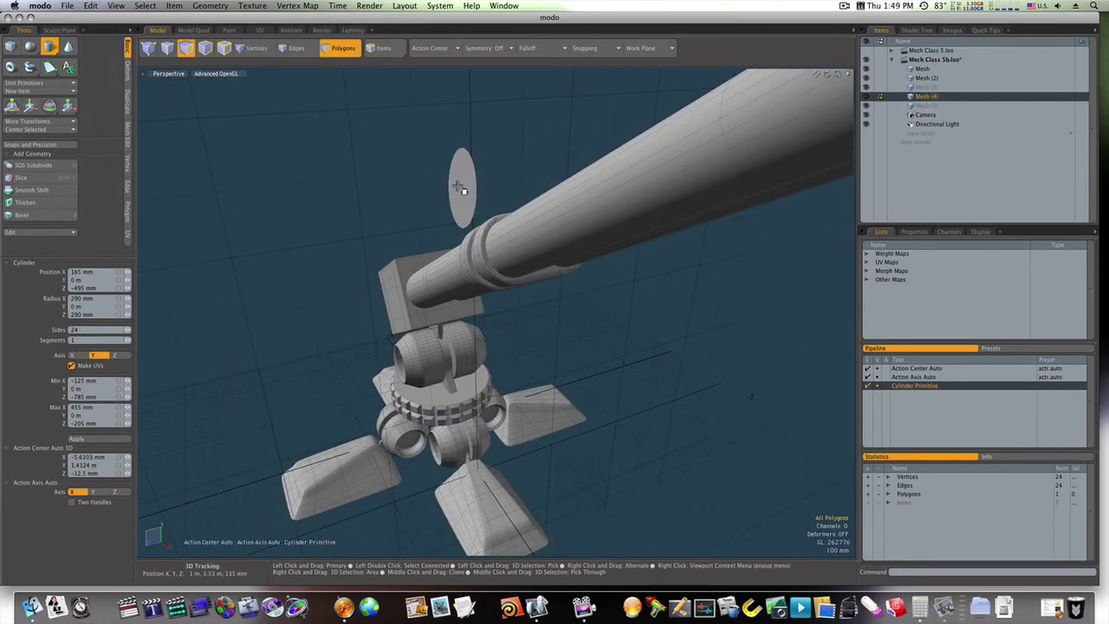
key("space")
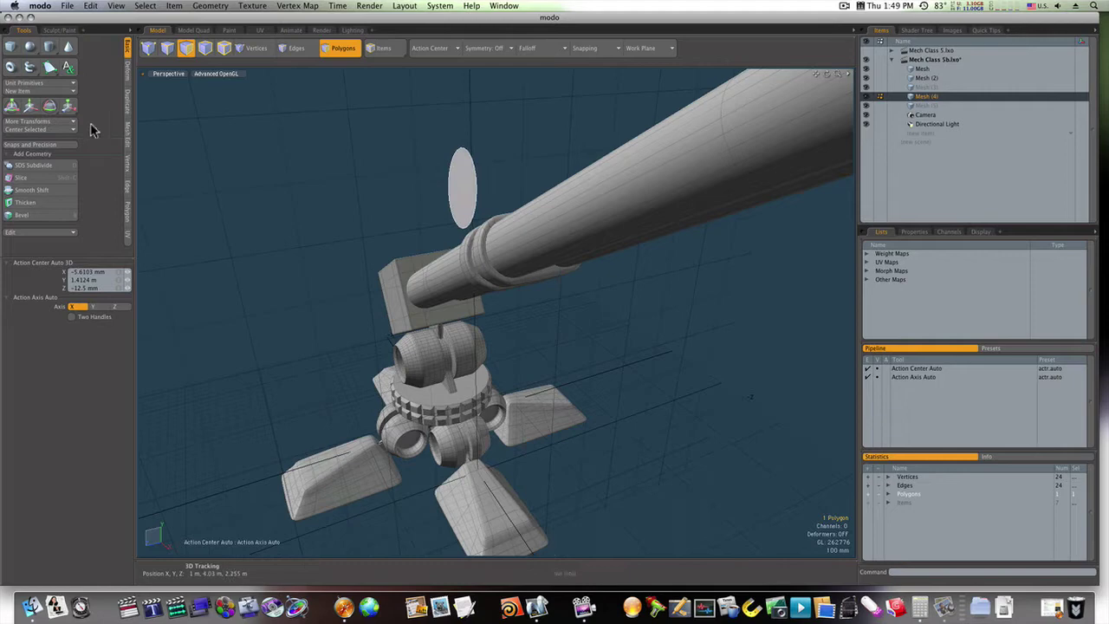
left_click(39, 201)
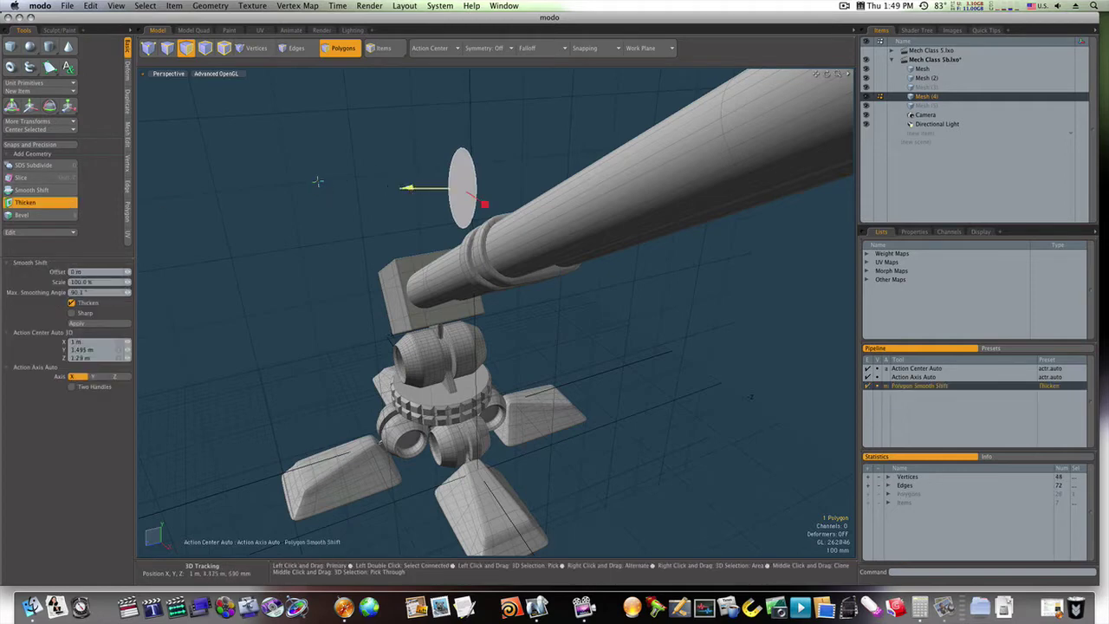
left_click_drag(407, 188, 317, 181)
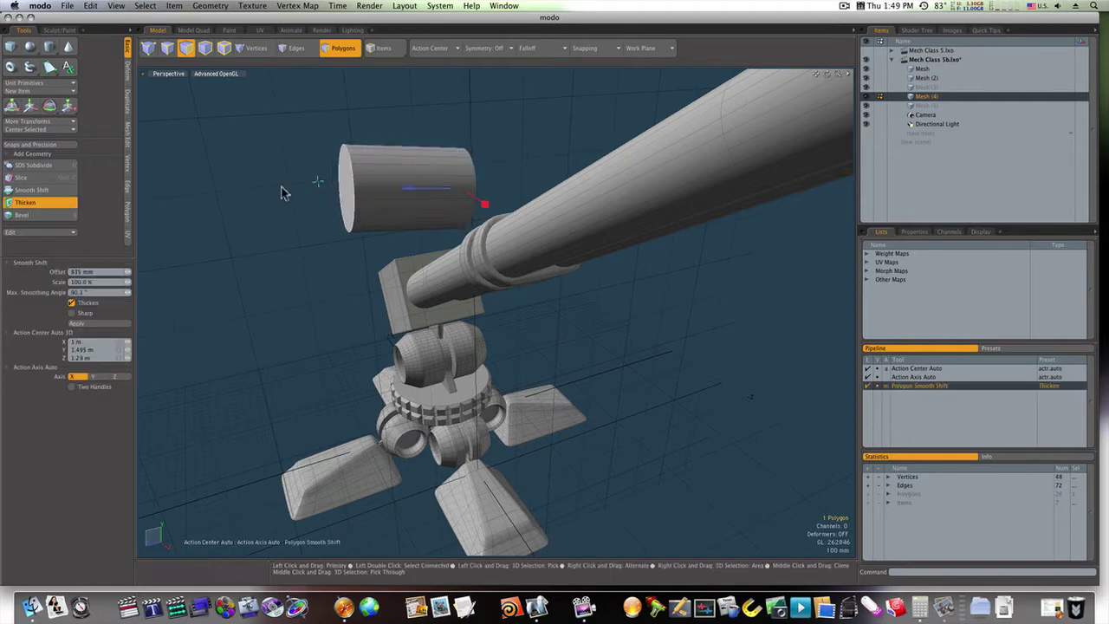
key("w")
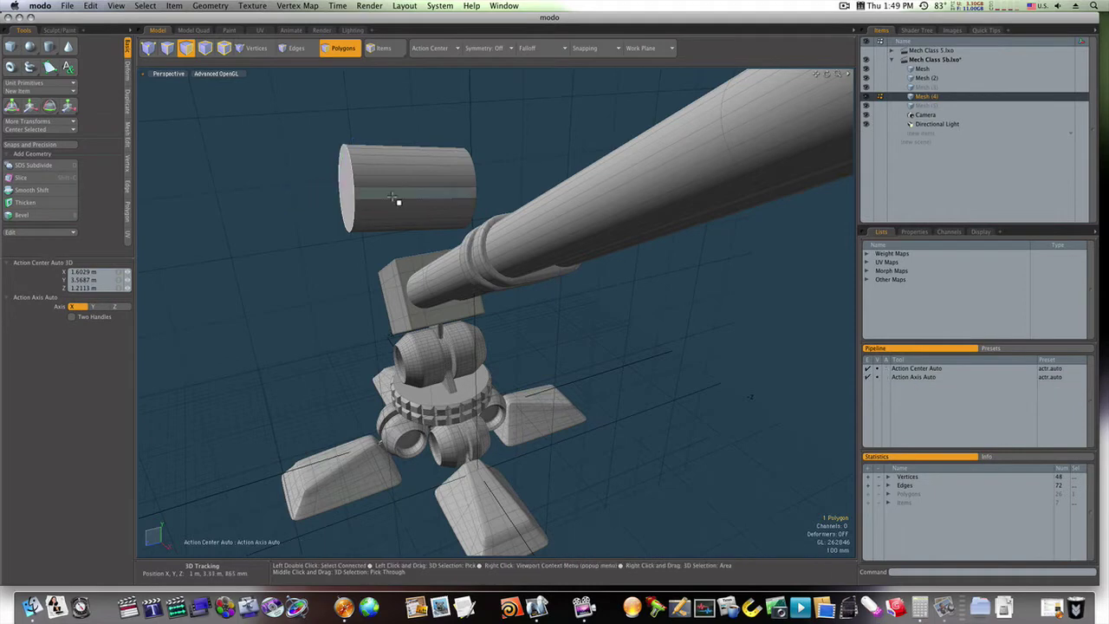
Select the whole cylinder and move it sideways so it sits across the twin barrels.
double_click(399, 201)
left_click_drag(371, 199, 657, 164)
left_click_drag(572, 176, 555, 173)
Rotate the cylinder with the action center set to Local until it lies square across the barrels.
key("e")
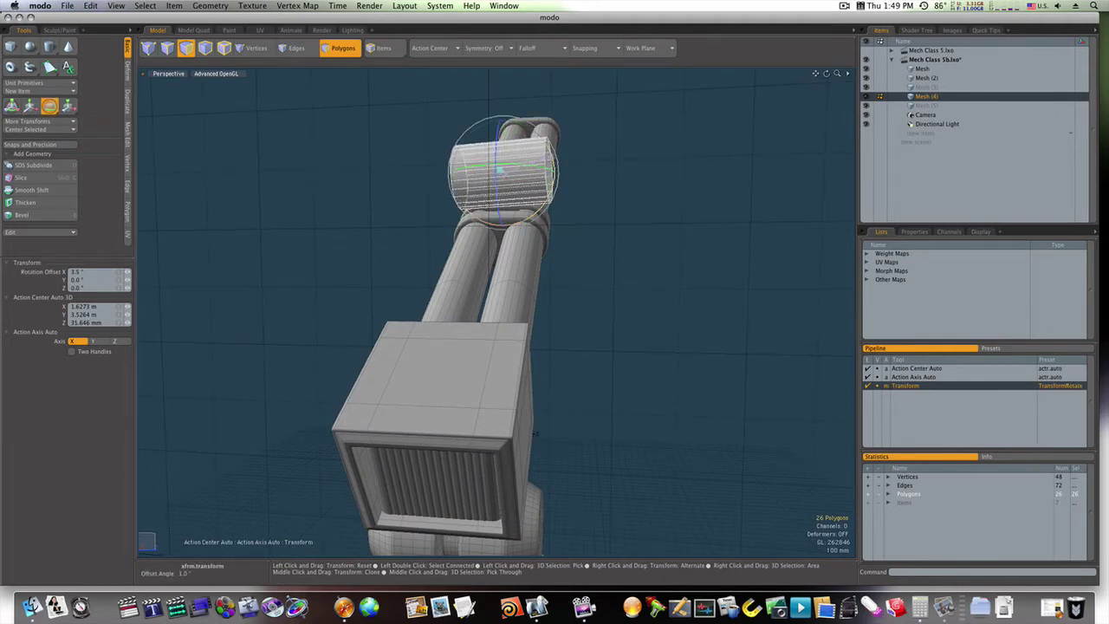
left_click(446, 49)
left_click(446, 107)
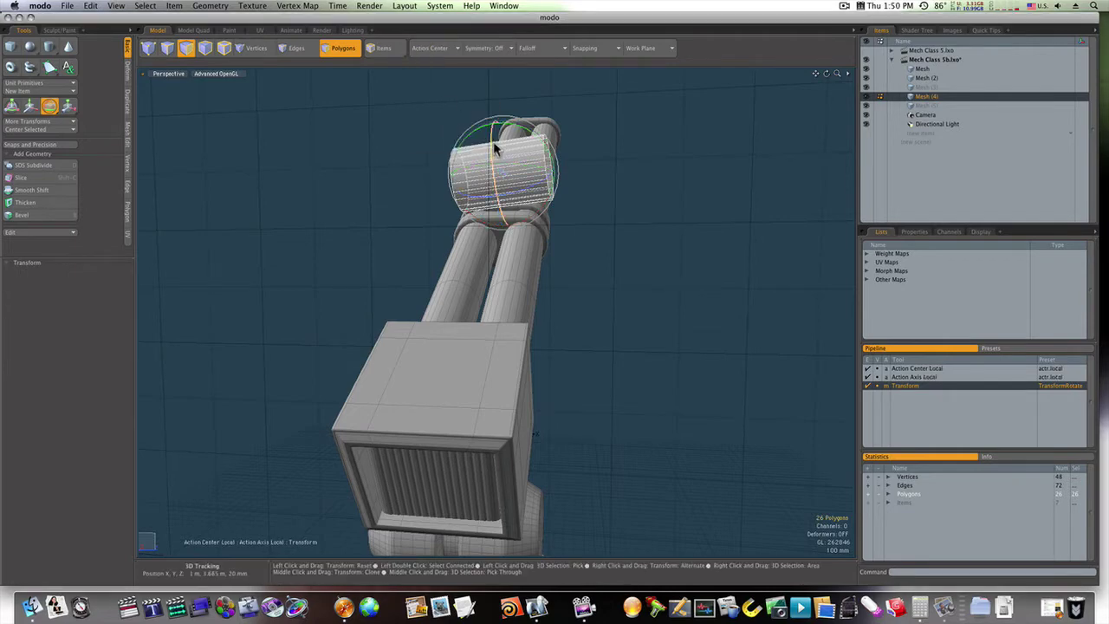
left_click_drag(555, 176, 587, 162, "alt")
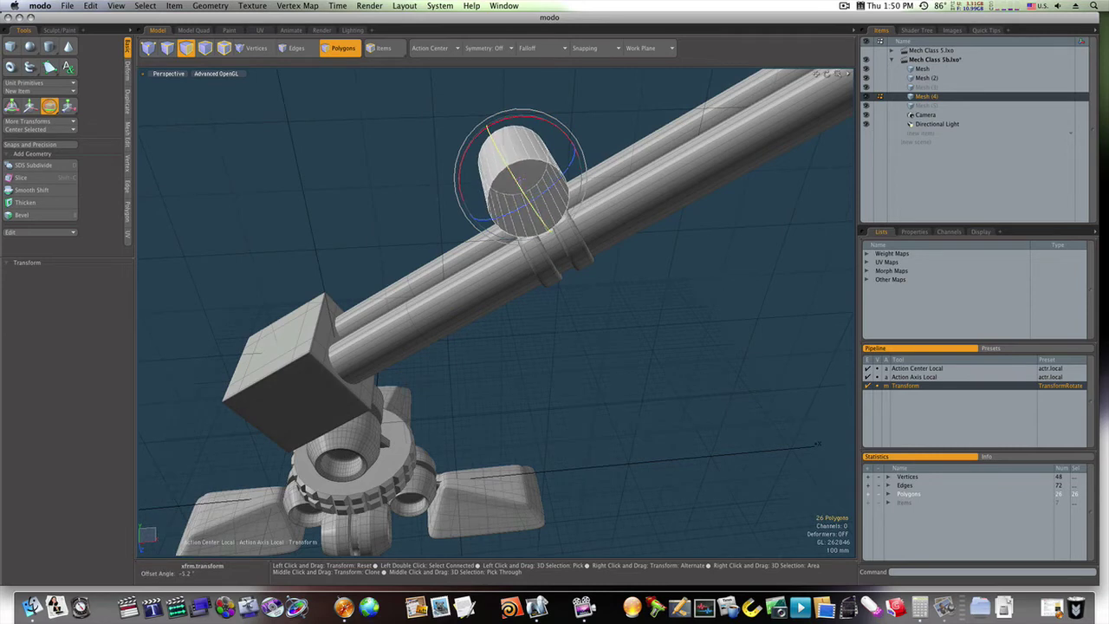
left_click_drag(520, 160, 693, 104, "alt")
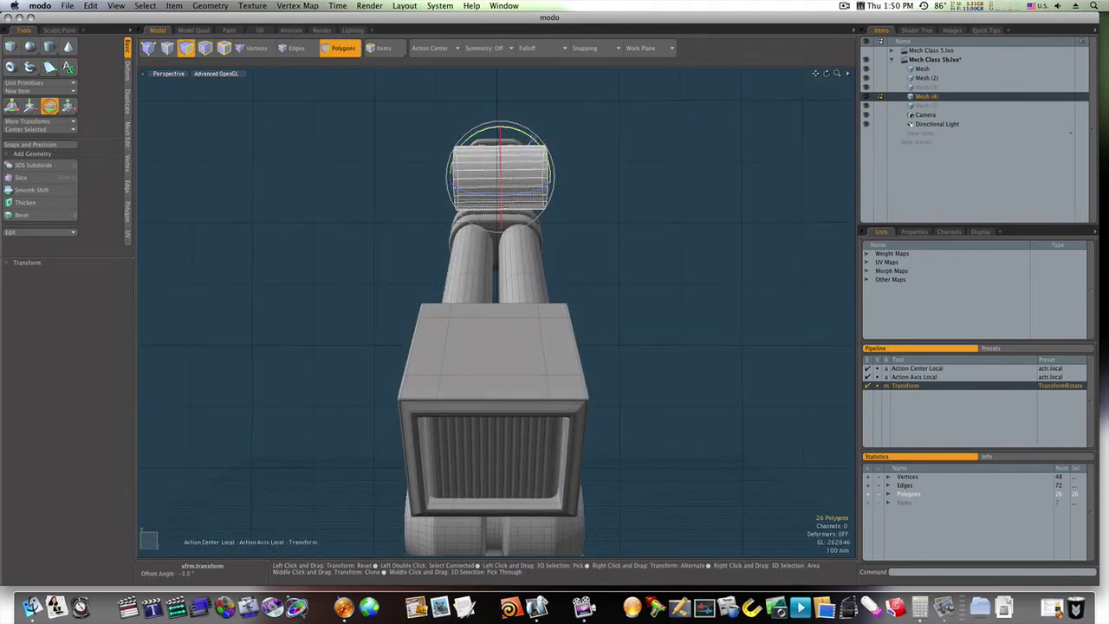
Shift the cylinder about -40 mm along its X axis to center it over the twin barrels.
key("w")
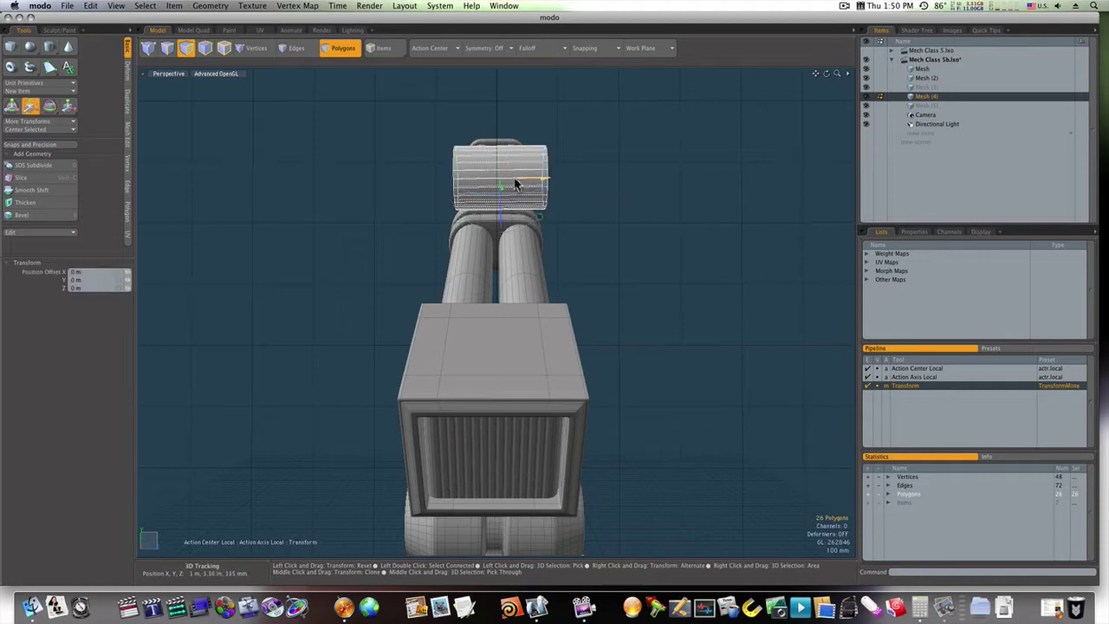
left_click_drag(544, 180, 541, 179)
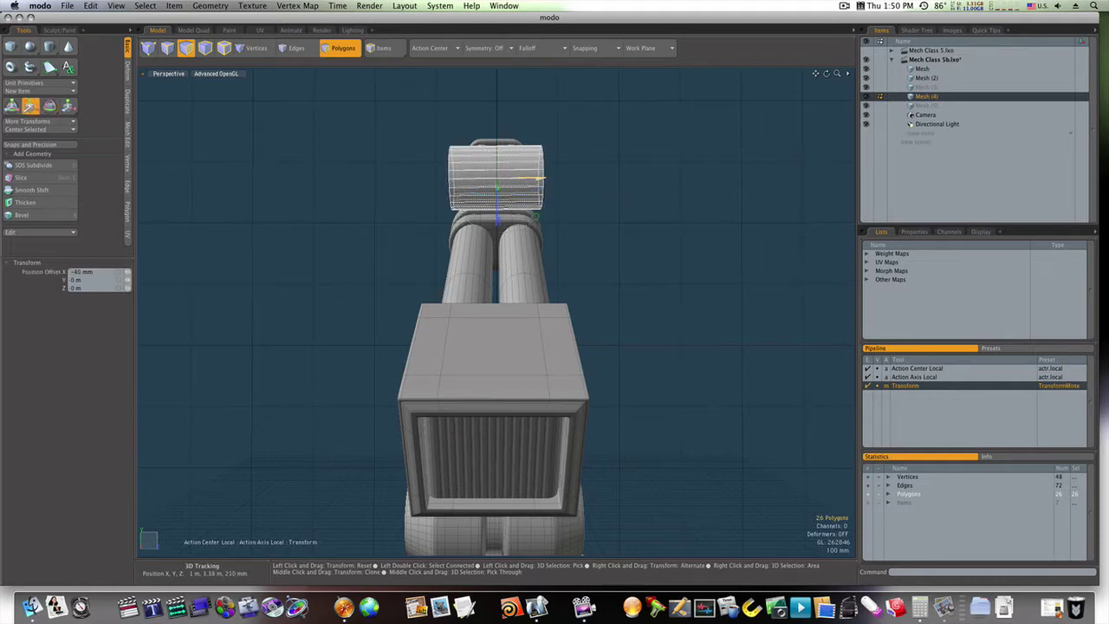
key("q")
Shorten the cylinder from one side by moving its end cap inward with the action center set to Automatic.
left_click(589, 212)
left_click_drag(590, 212, 541, 217, "alt")
key("3")
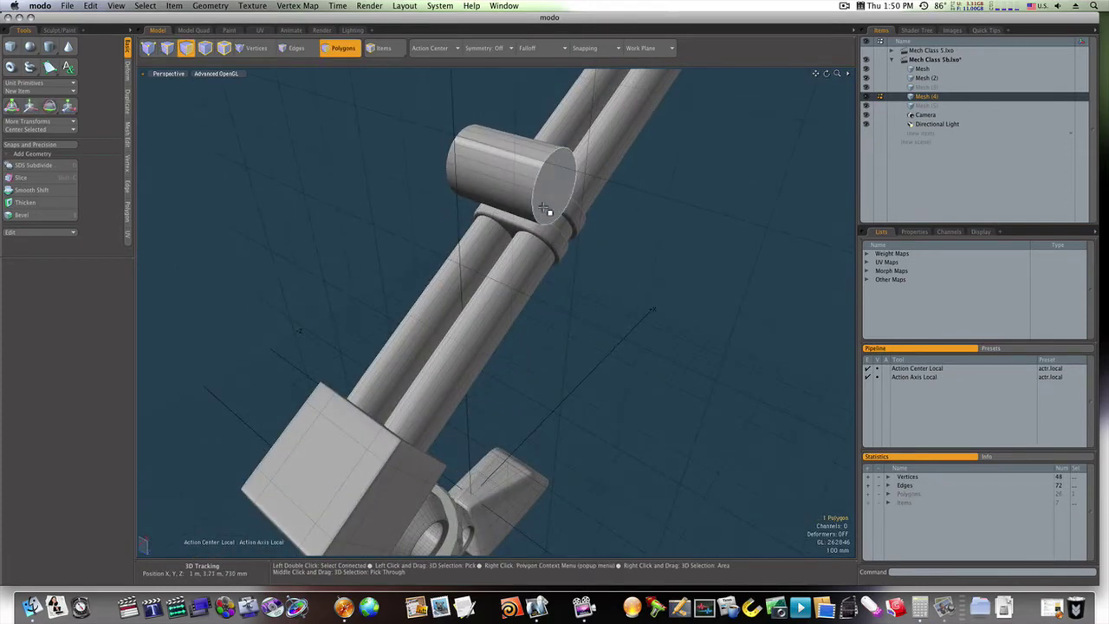
key("w")
left_click_drag(601, 206, 664, 191)
key("space")
left_click(448, 186)
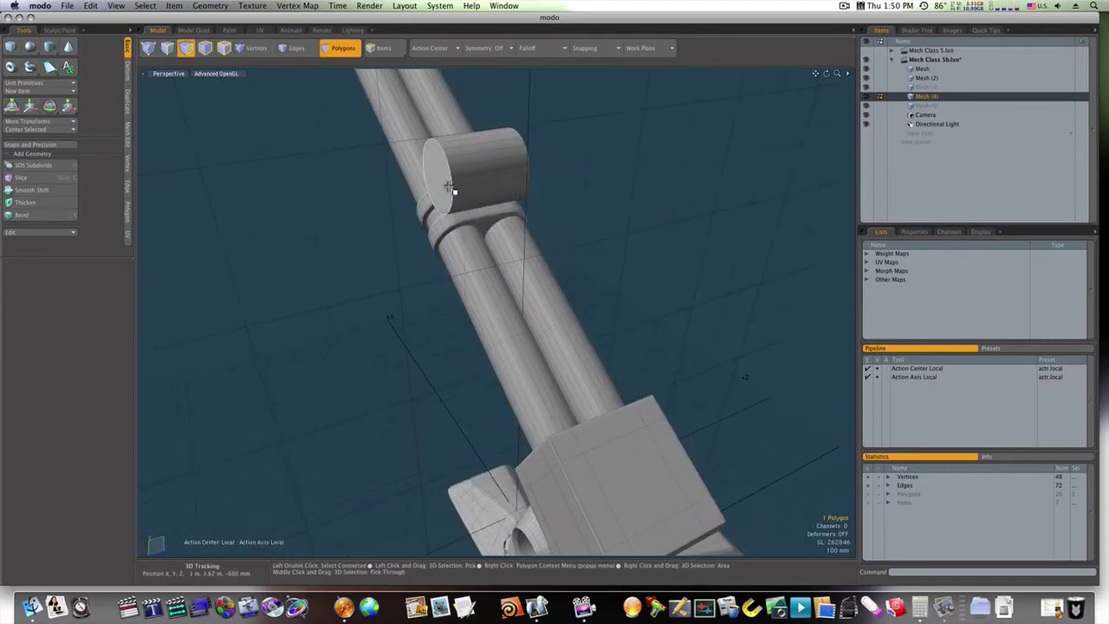
key("w")
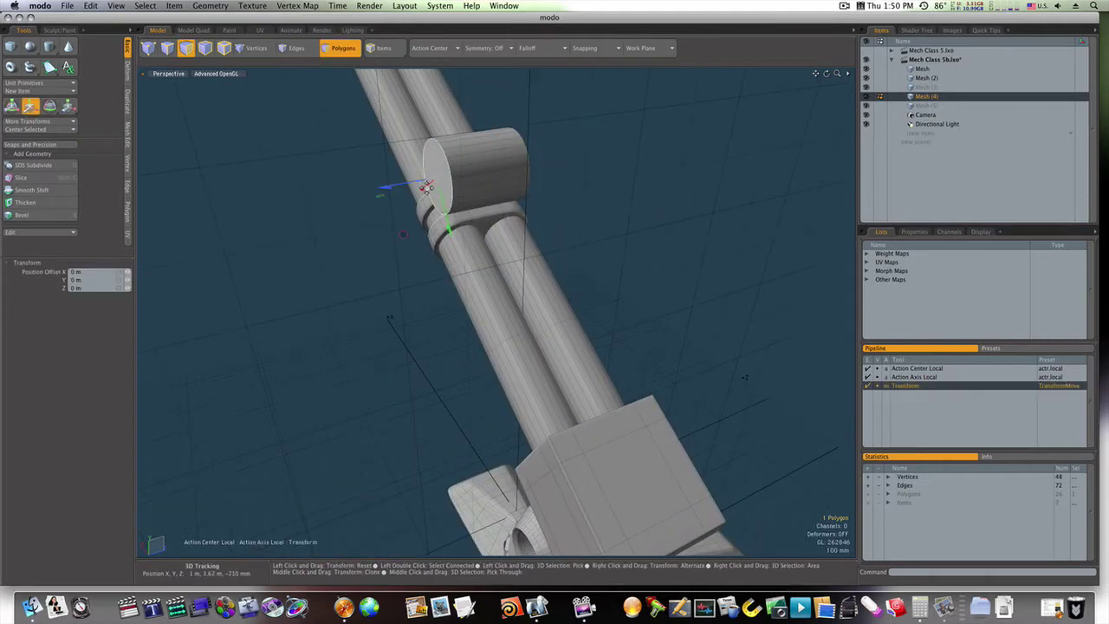
left_click(416, 50)
left_click(416, 49)
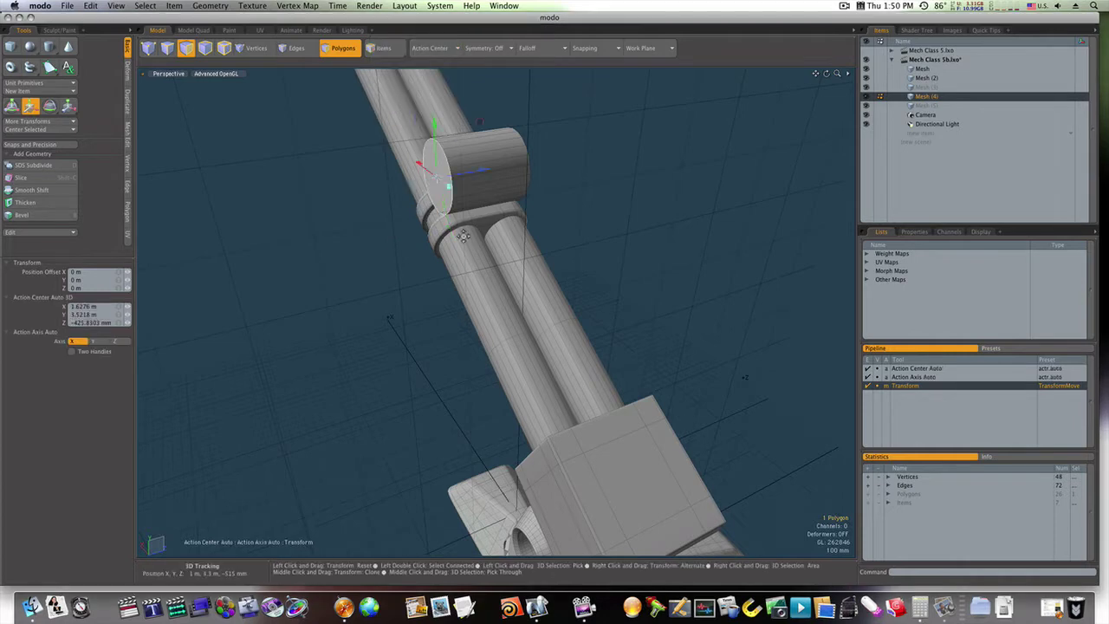
mouse_move(483, 177)
left_mouse_down()
mouse_move(509, 167)
mouse_move(483, 185)
left_mouse_up()
key("space")
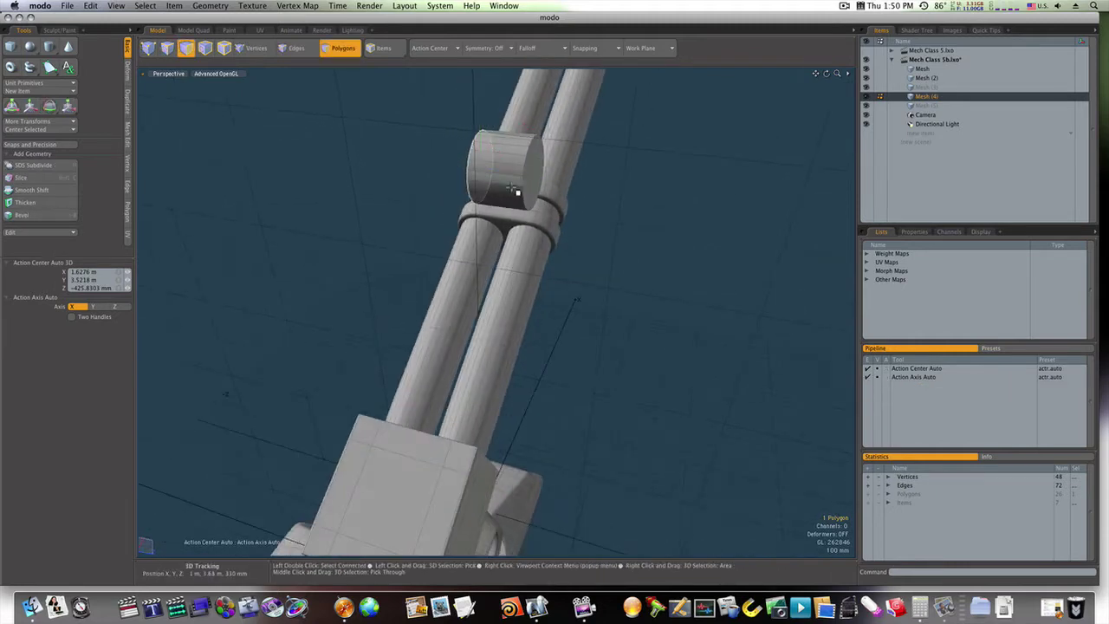
Move the opposite end cap inward to narrow the cylinder into a short drum between the barrels.
key("w")
left_click_drag(569, 181, 569, 179, "alt")
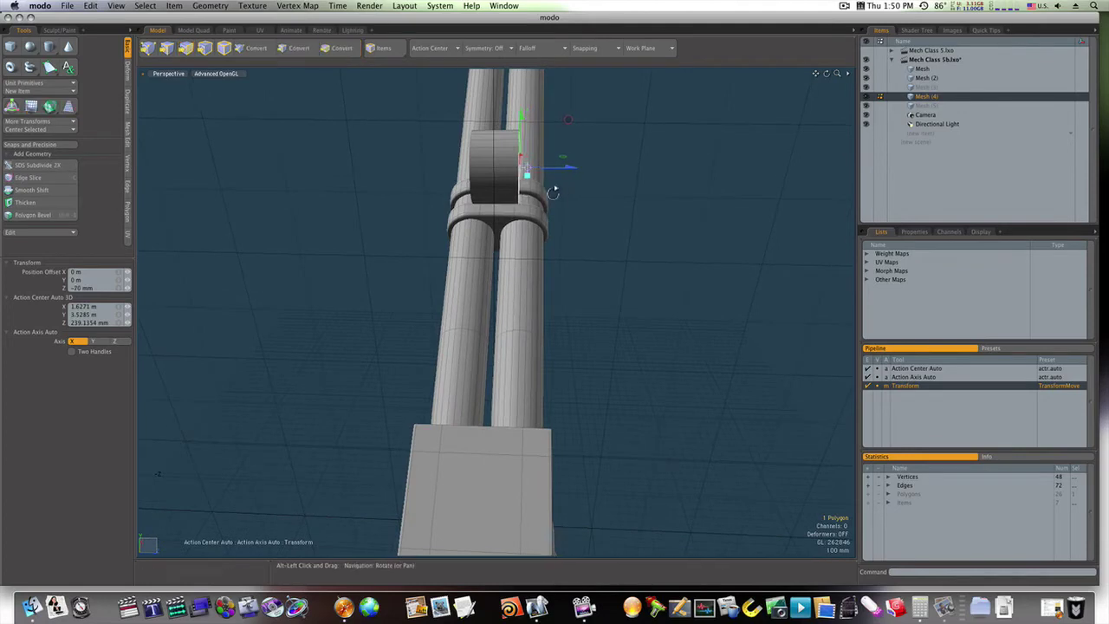
key("space")
Select both end caps of the drum and bevel them about 150 mm outward with an inset to taper its ends.
left_click_drag(565, 191, 624, 181, "alt")
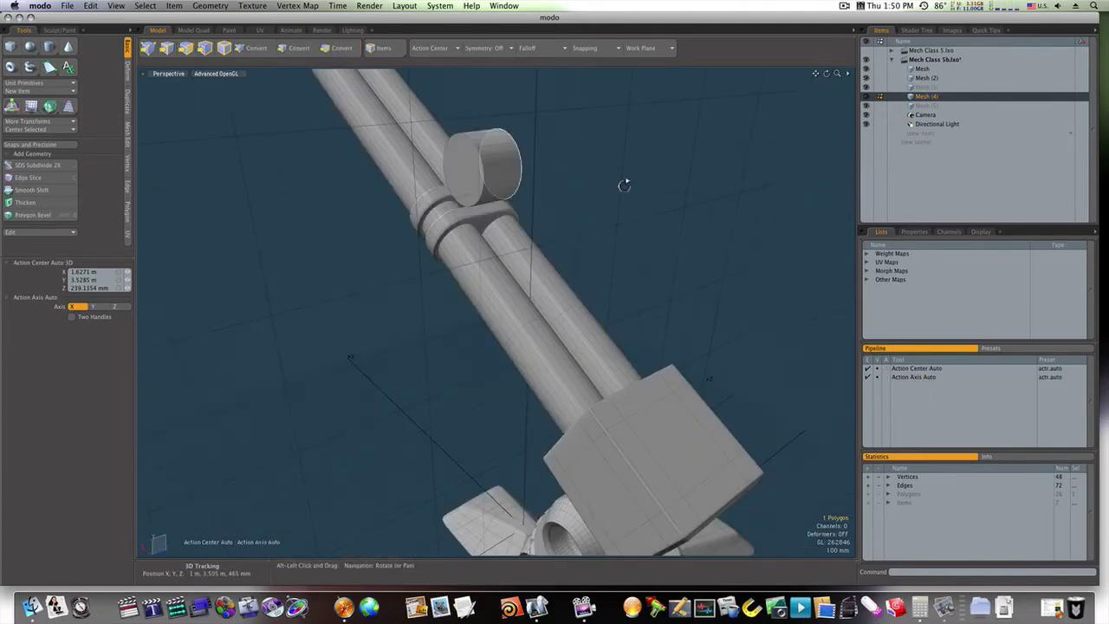
key("3")
left_click(473, 187, "shift")
left_click_drag(502, 231, 438, 258, "alt")
key("b")
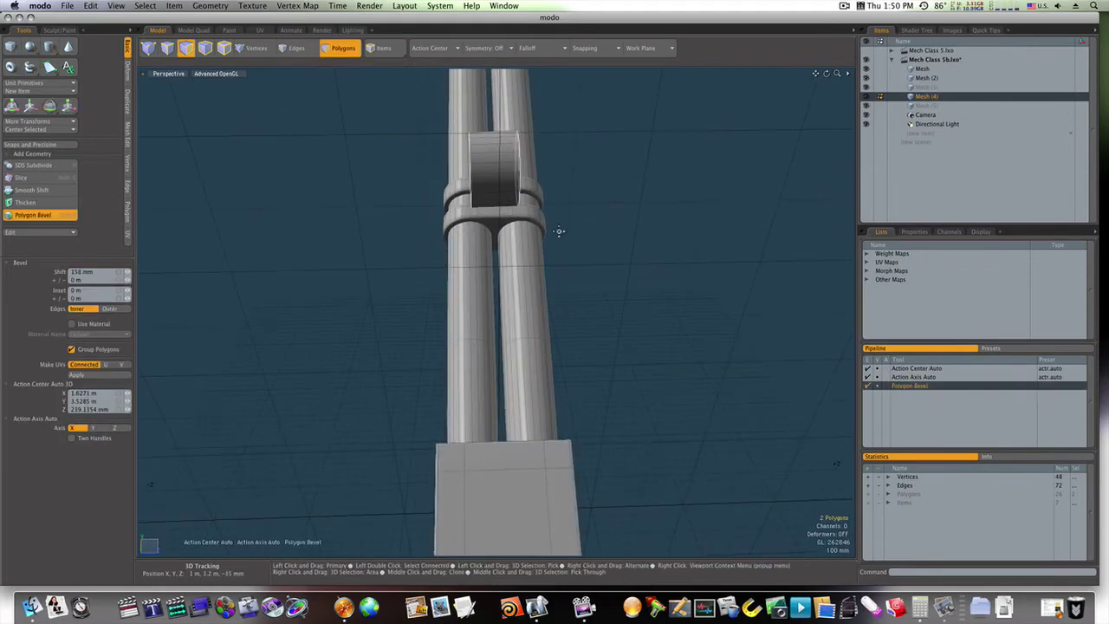
left_click_drag(496, 215, 443, 184)
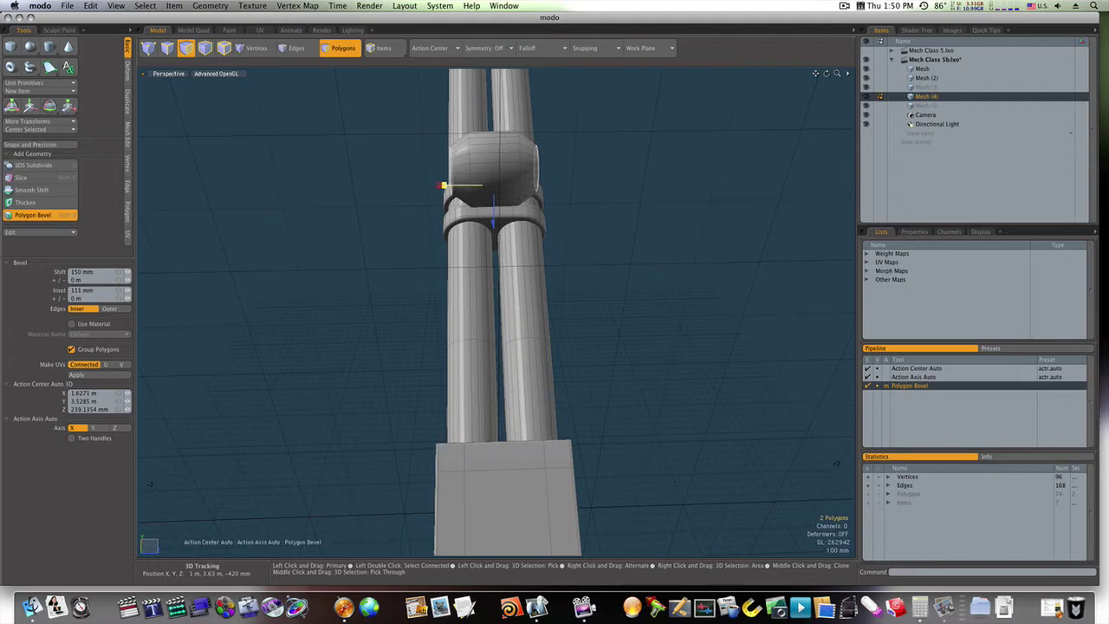
Bevel both end caps again with a 37 mm inset, and bevel them inward to form recesses in the drum.
left_click_drag(513, 194, 540, 208, "alt")
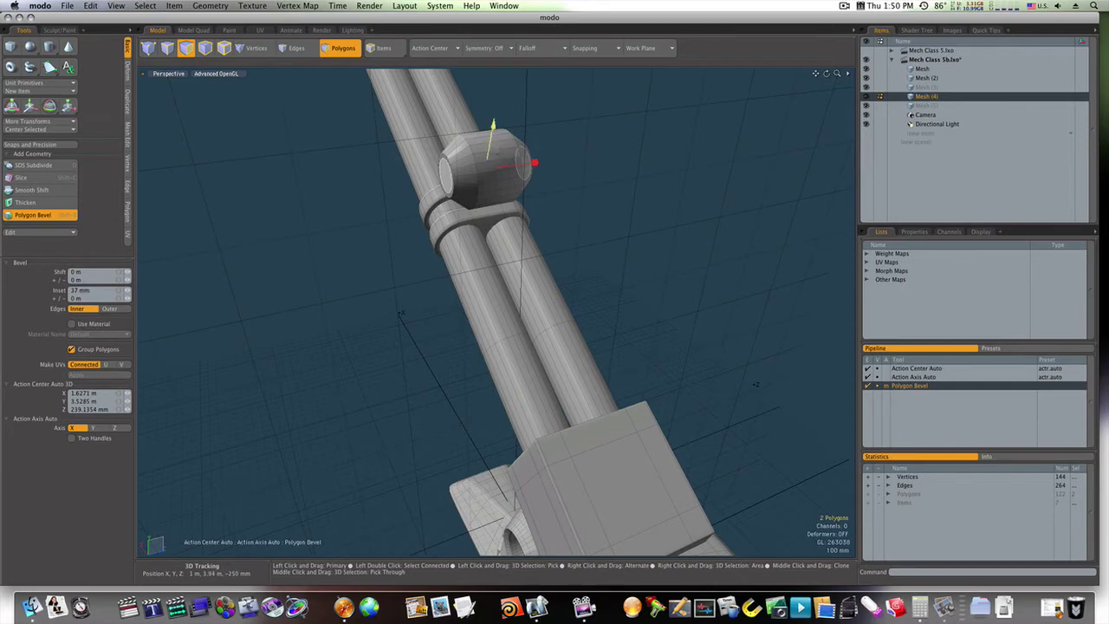
left_click(563, 233, "shift")
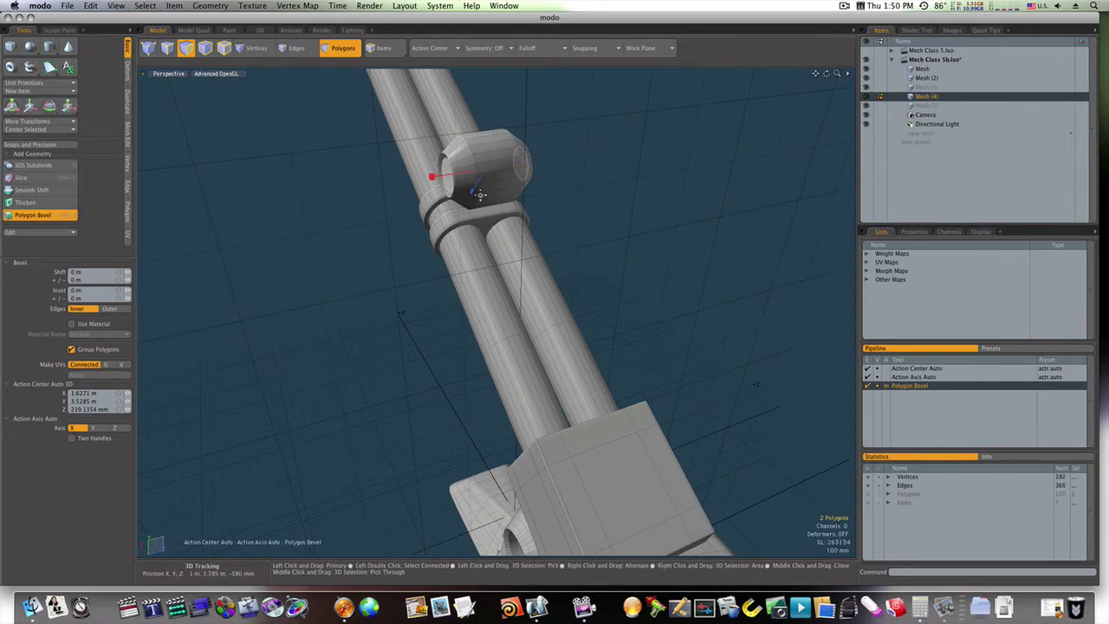
left_click_drag(475, 195, 476, 179)
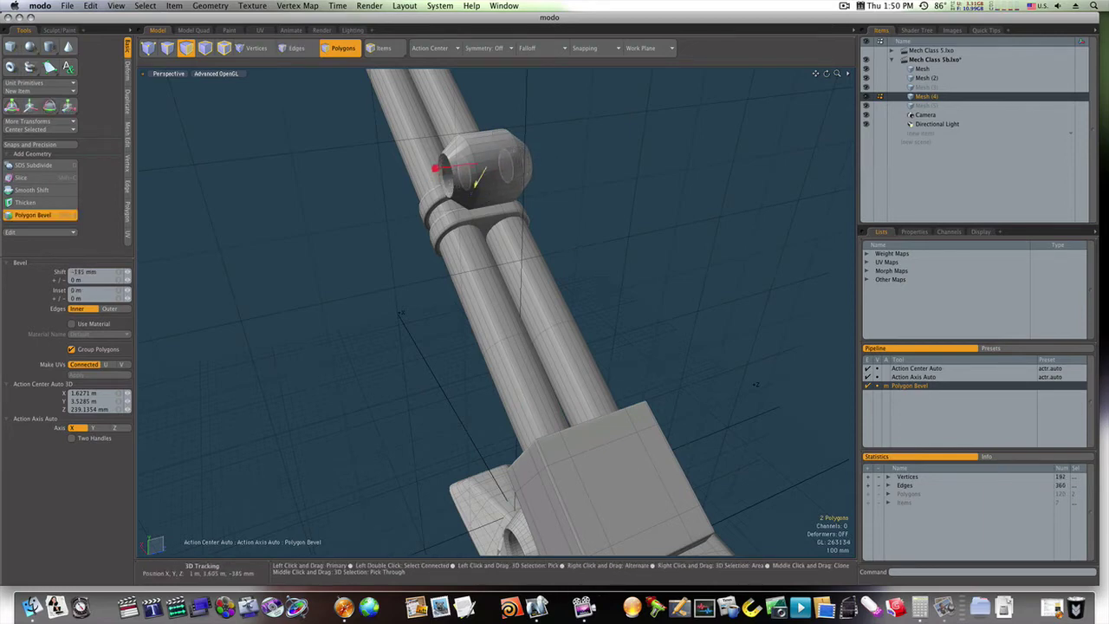
key("space")
Select the whole drum and move it upward, away from the barrel collar.
left_click_drag(638, 203, 422, 156, "alt")
key("3")
double_click(512, 164)
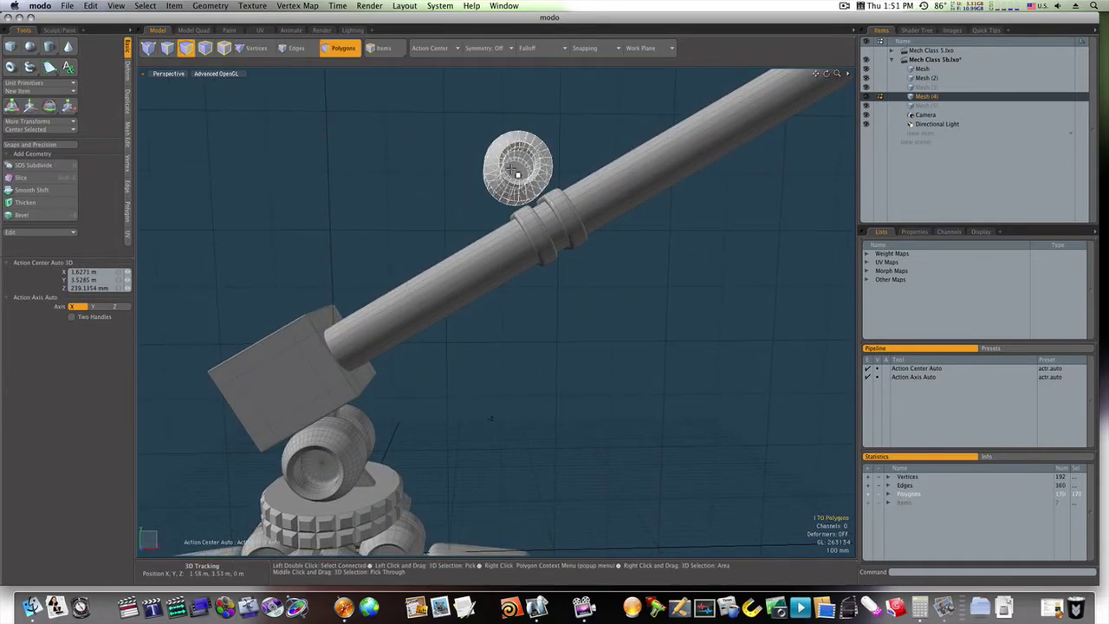
key("w")
left_click_drag(518, 143, 518, 106)
key("space")
Move the whole drum down until it sits just above the two collar rings.
left_click(484, 219)
scroll(511, 198, "up", 5)
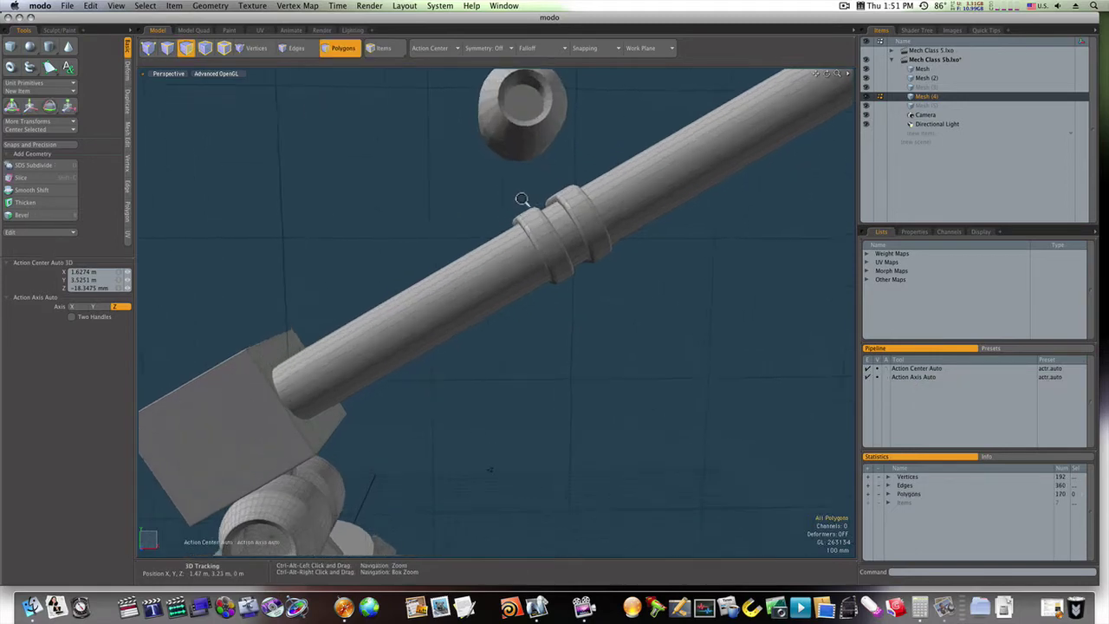
left_click_drag(525, 173, 558, 179, "alt")
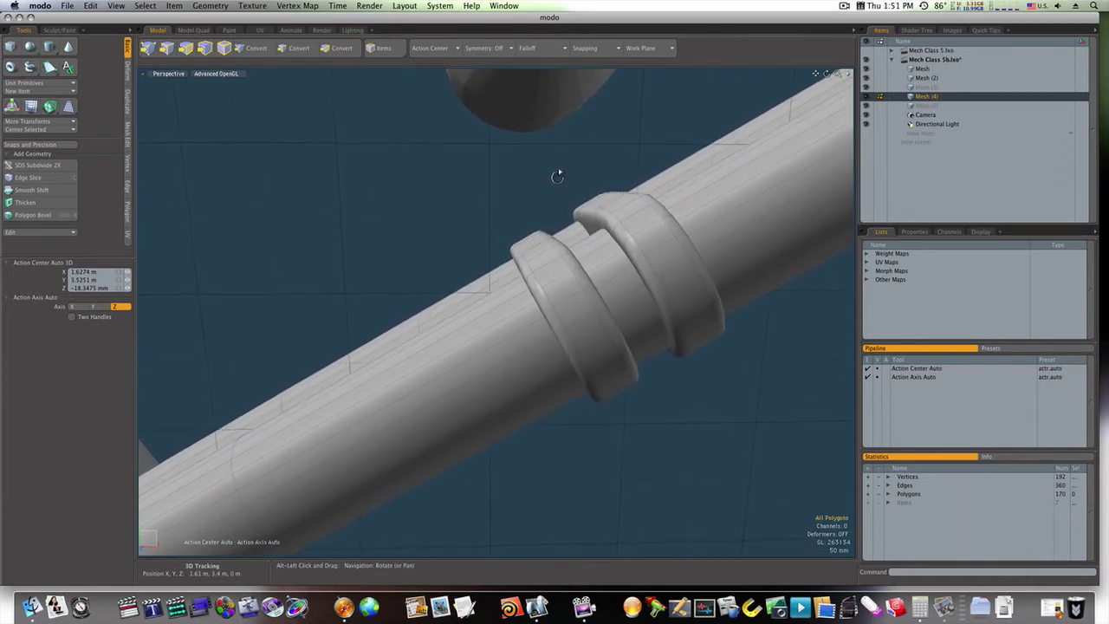
double_click(546, 118)
key("w")
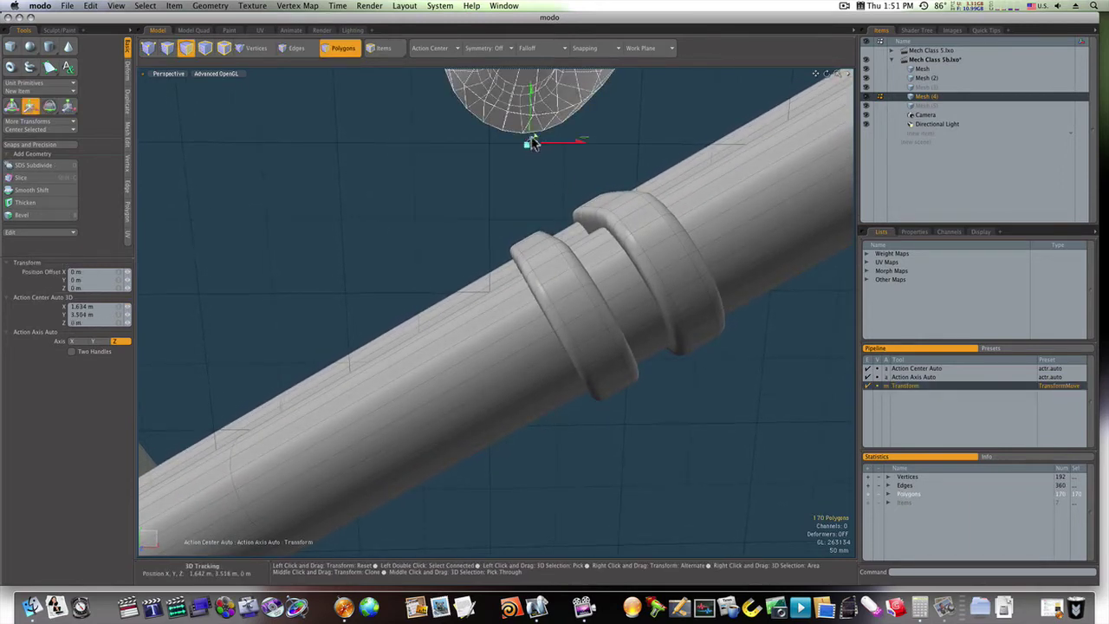
left_click_drag(527, 144, 549, 238)
key("q")
Select three polygons on the drum's underside and bevel them down toward the collar to form a mounting neck.
left_click(482, 233)
left_click(523, 215, "ctrl")
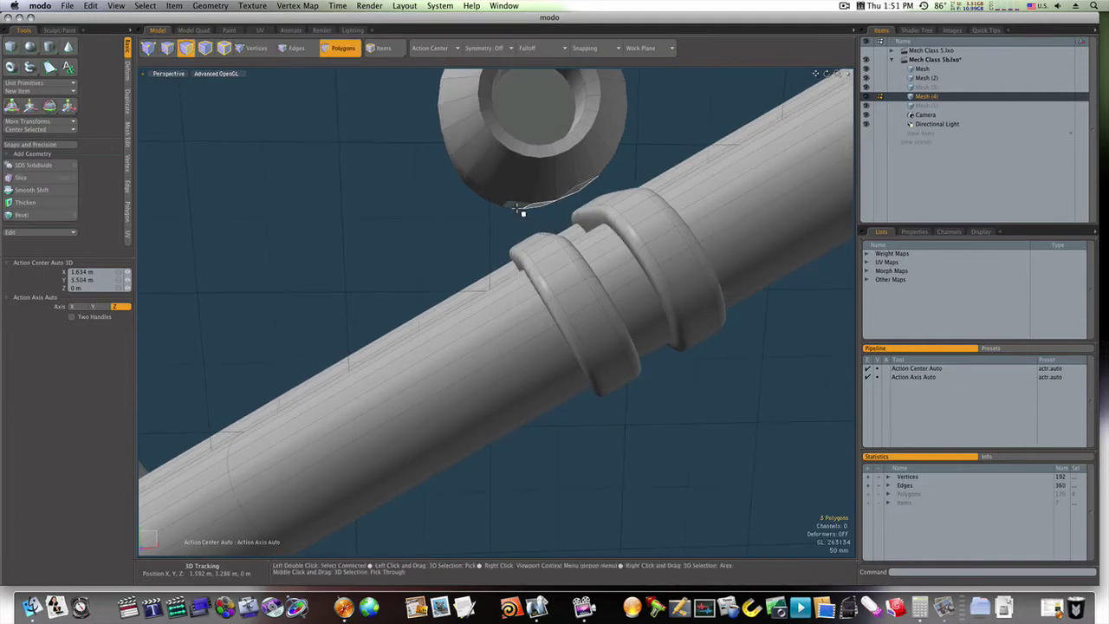
key("b")
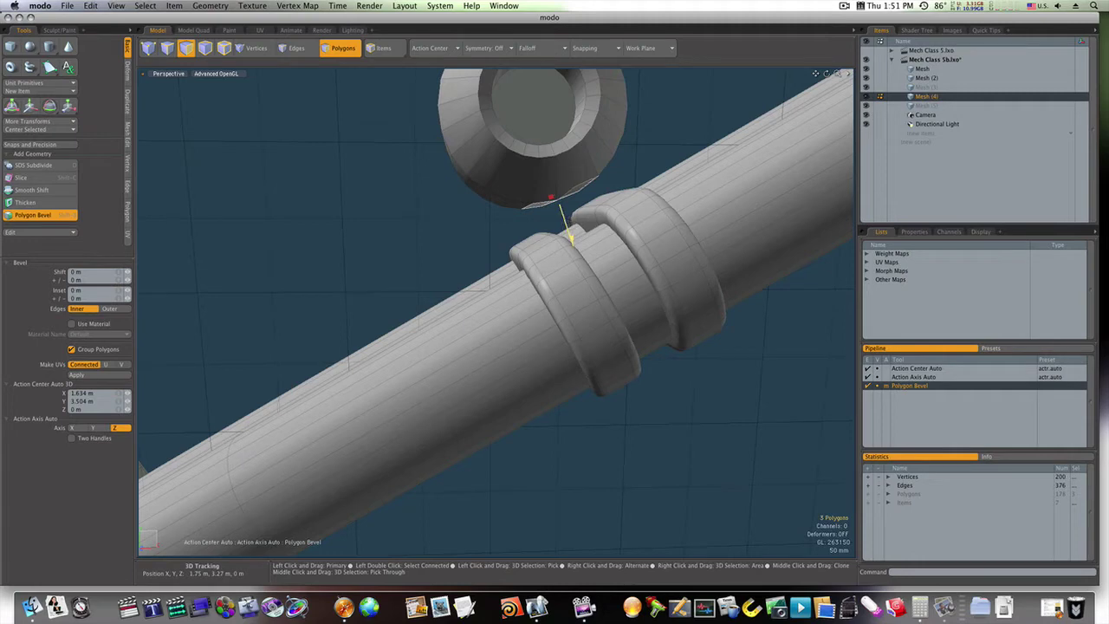
left_click_drag(572, 241, 596, 218)
key("space")
scroll(603, 246, "down", 3)
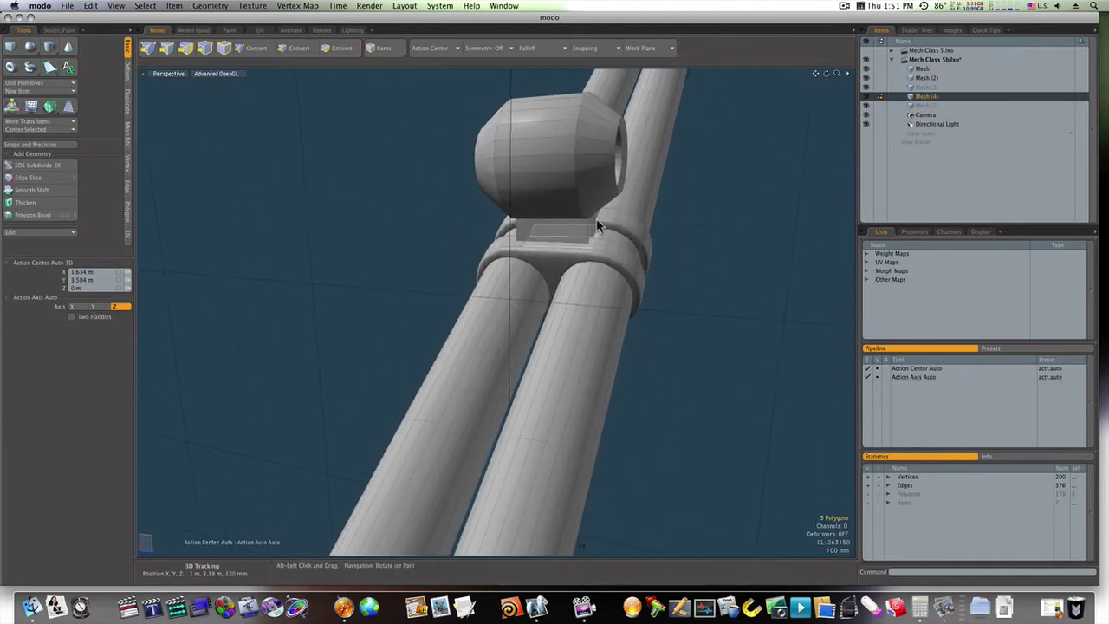
left_click_drag(583, 152, 586, 202)
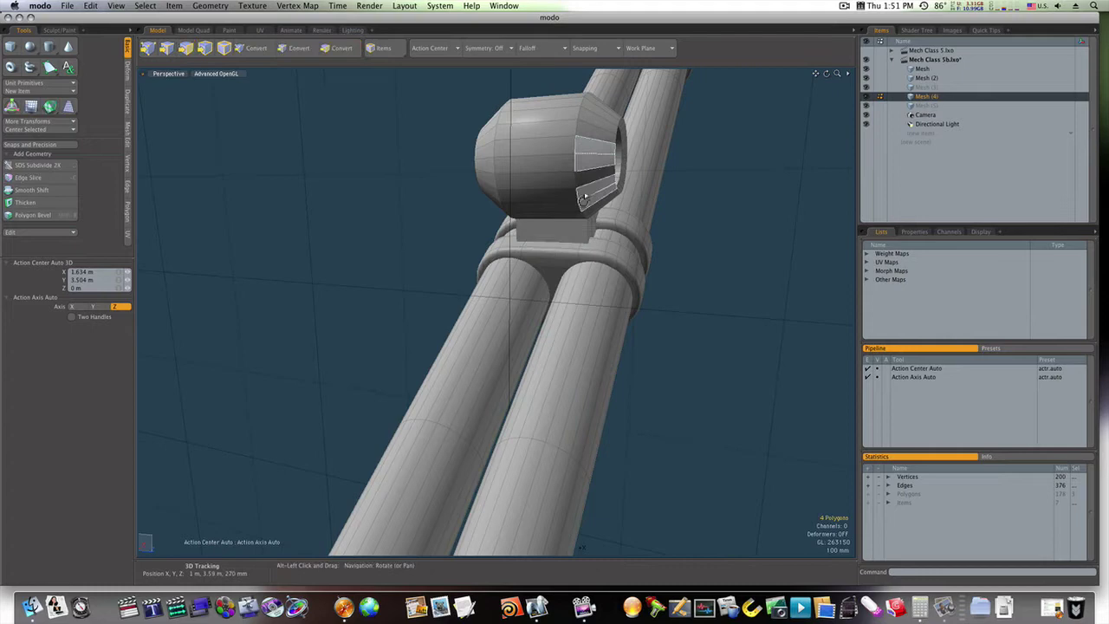
key("alt+c")
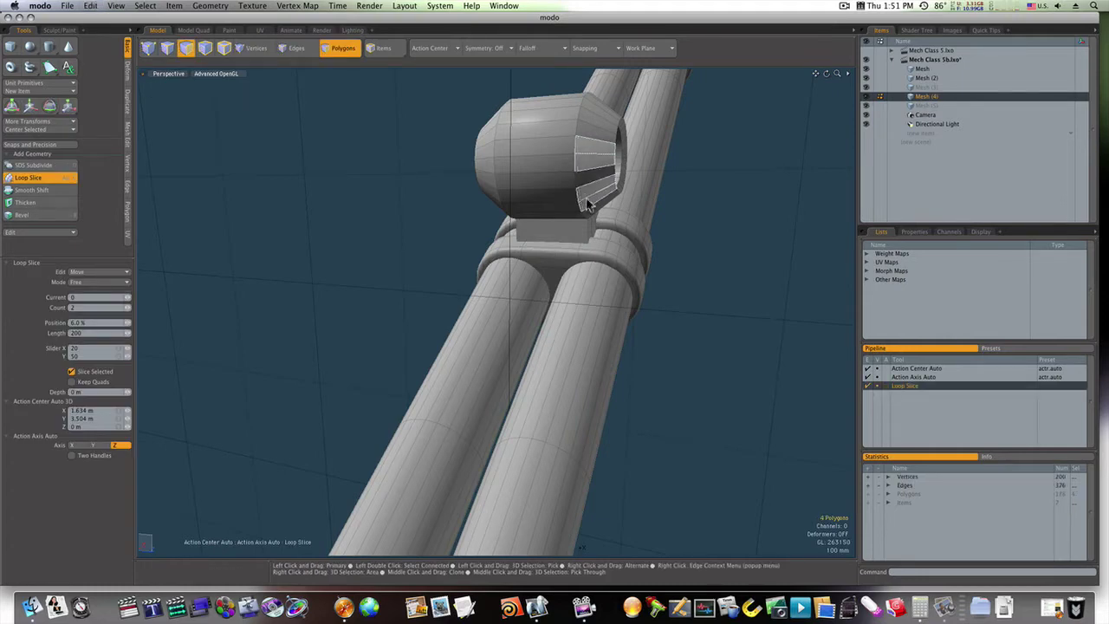
key("space")
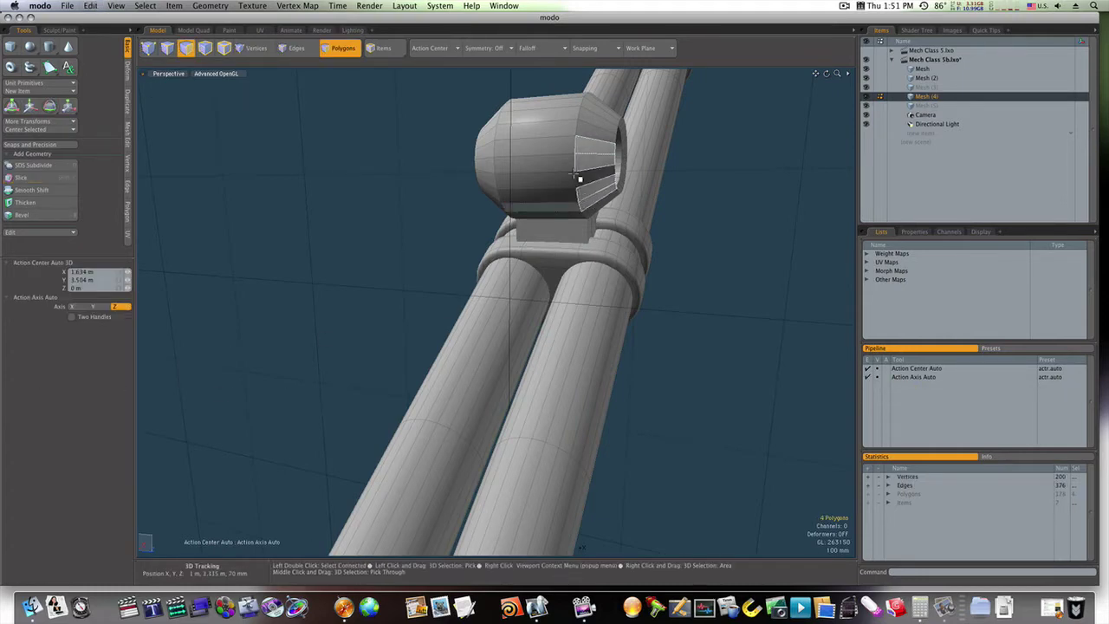
Loop-slice the tapered section at one end of the drum with two free slices, positioned at 6%.
left_click_drag(594, 146, 592, 183)
key("alt+c")
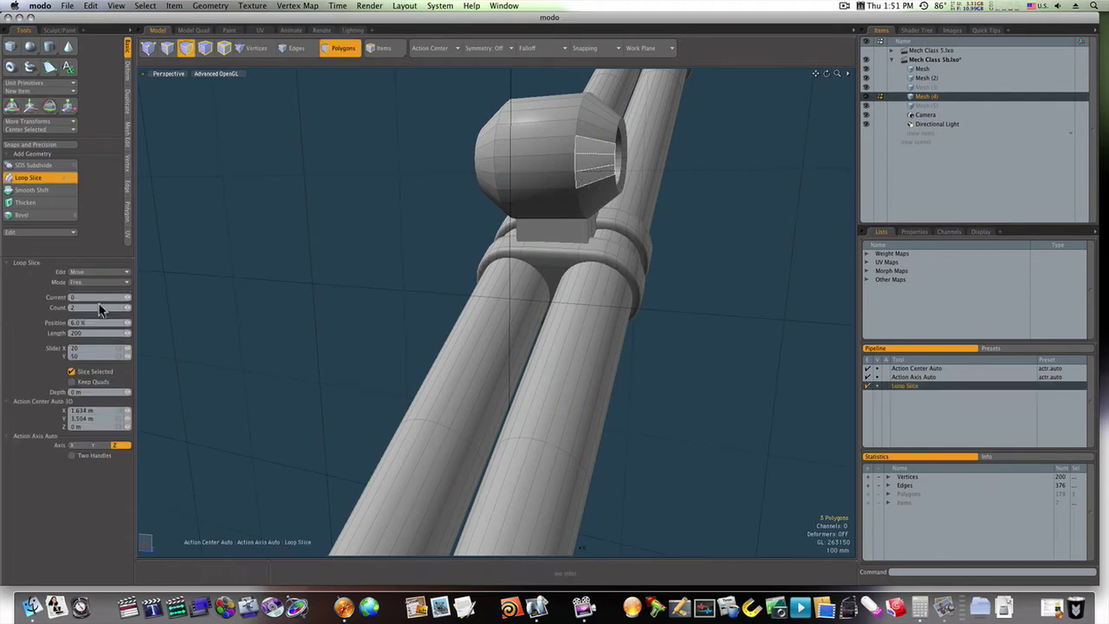
left_click(575, 180)
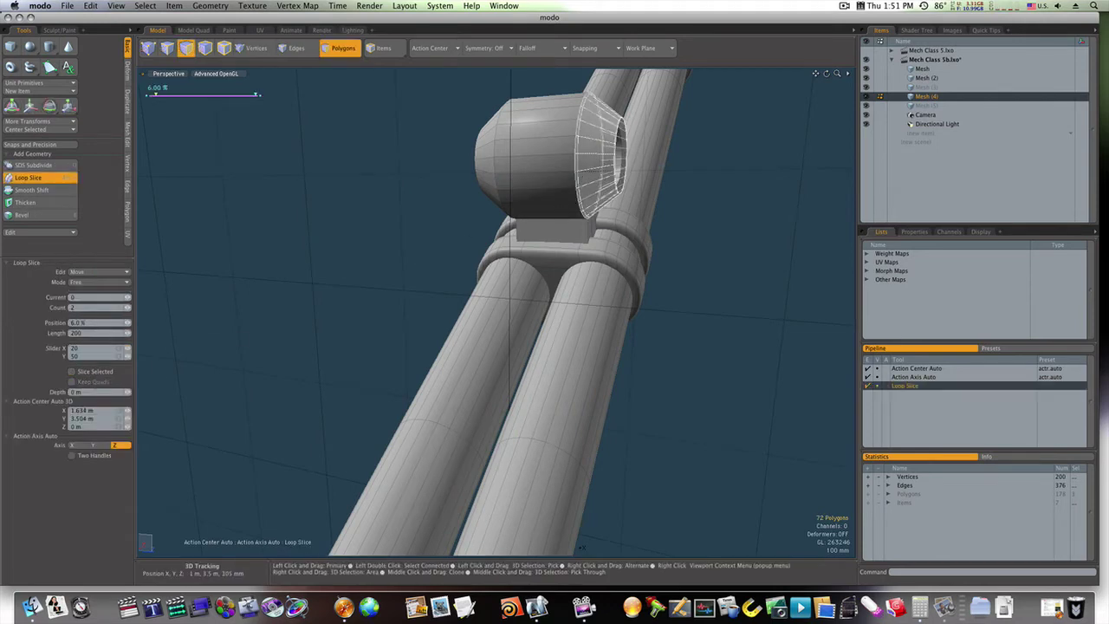
key("space")
Loop-slice the inner wall of the same end's recess with two slices, positioned at 5.5%.
mouse_move(614, 170)
left_mouse_down("alt")
mouse_move(572, 164)
mouse_move(619, 165)
left_mouse_up("alt")
left_click(621, 158)
key("alt+c")
left_click(620, 165)
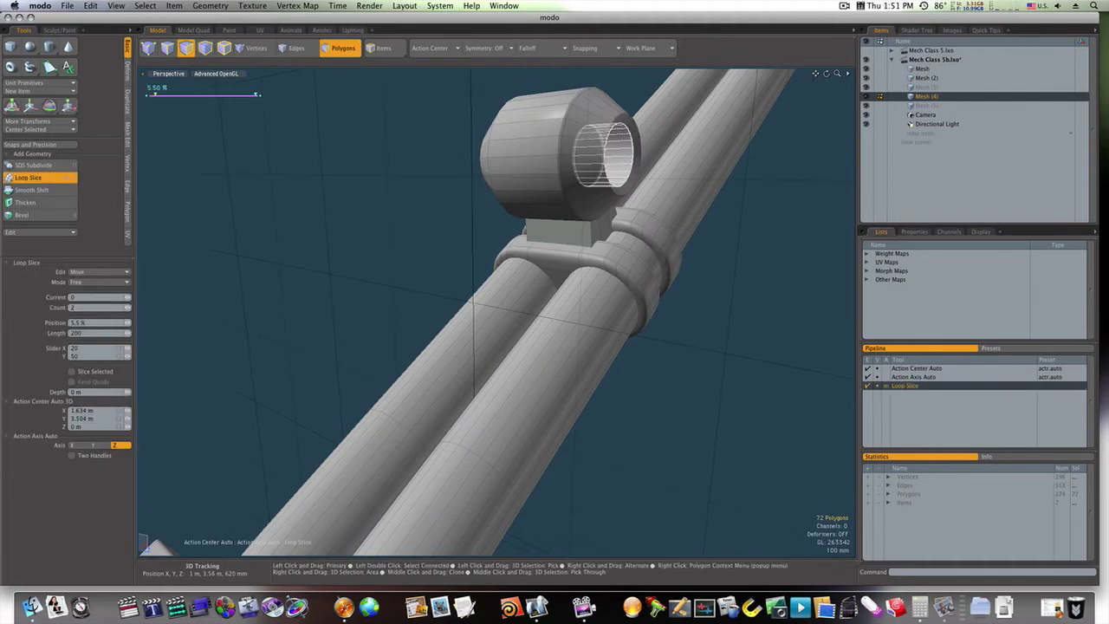
key("space")
Loop-slice the flat rim around the recess with two slices, positioned at 5.5%.
left_click(640, 165)
left_click_drag(634, 171, 634, 179)
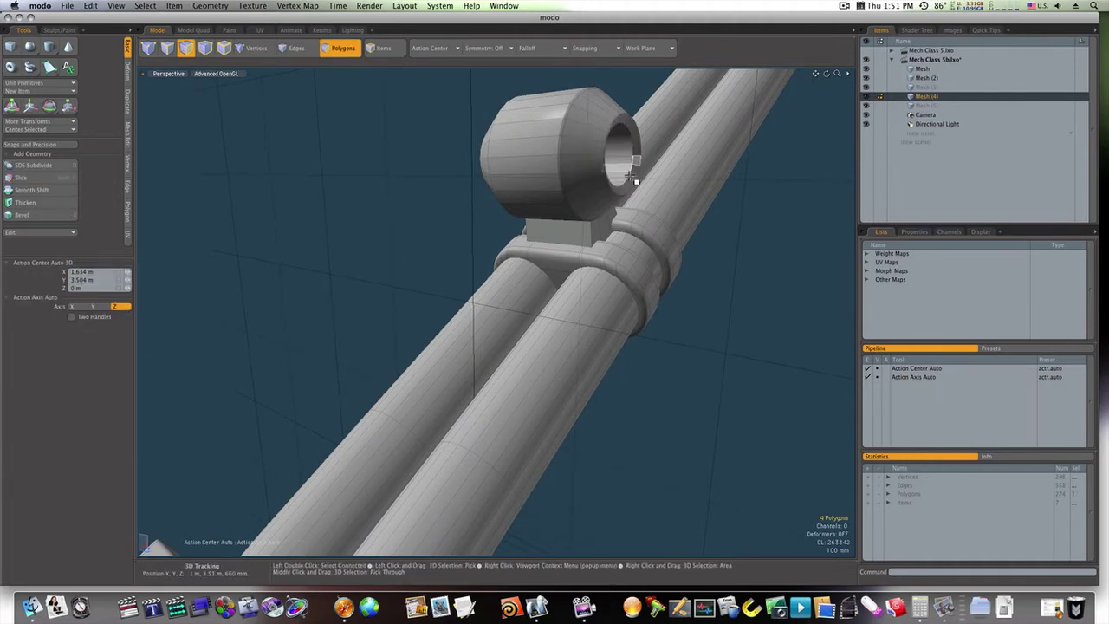
key("alt+c")
left_click(628, 174)
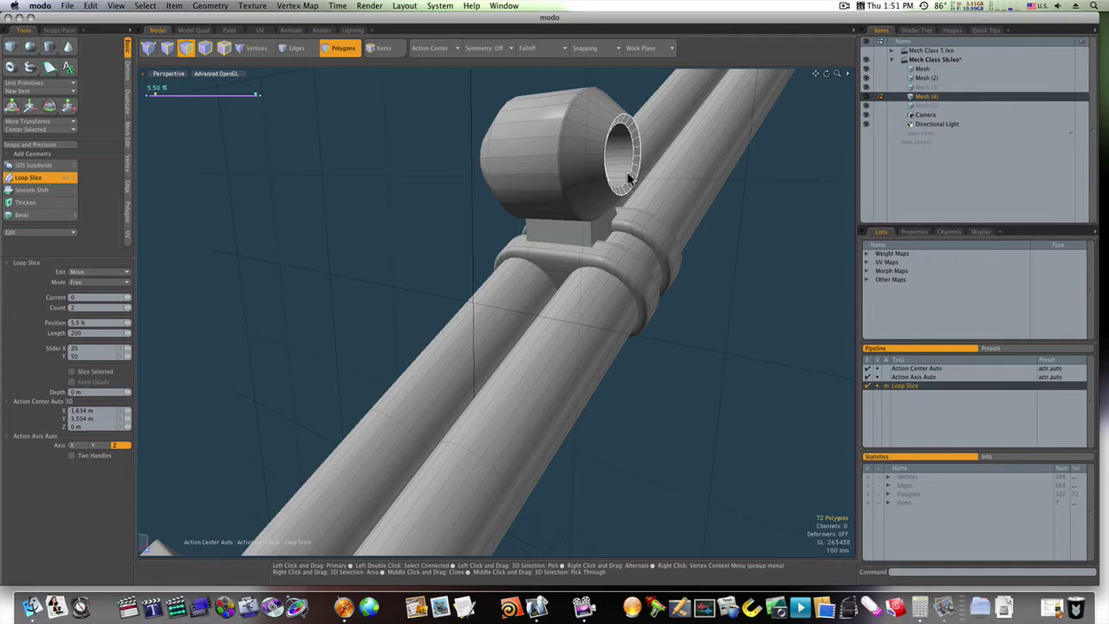
key("space")
Loop-slice the taper, recess wall and rim at the drum's opposite end with two slices each, positioned at 5.5%.
left_click_drag(600, 177, 477, 160, "alt")
key("alt+c")
left_click(470, 162)
key("space")
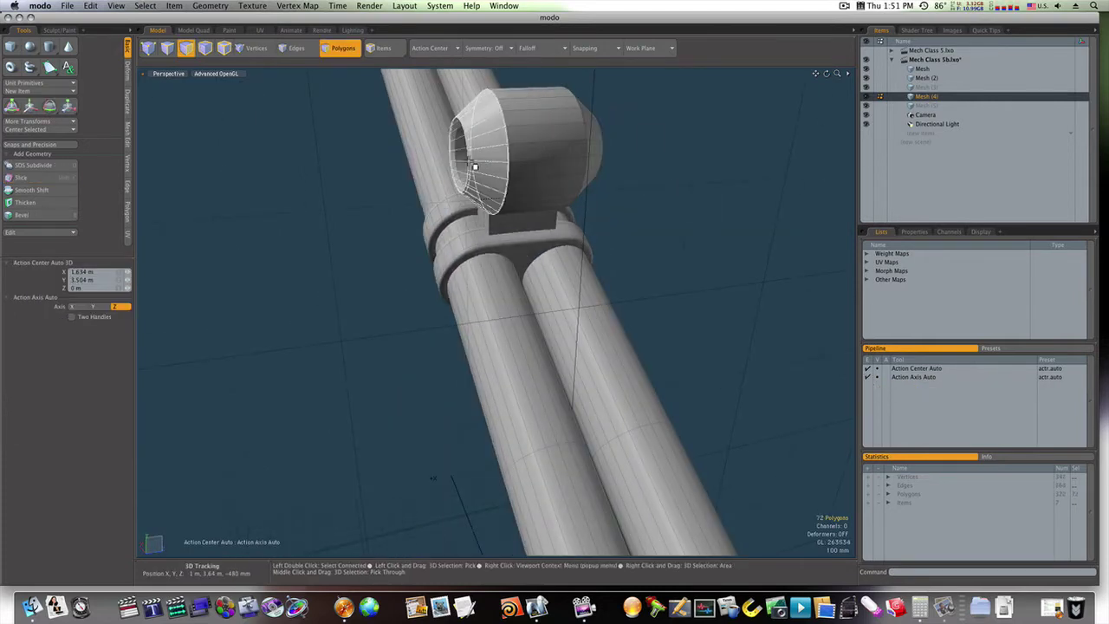
key("Delete")
key("super+z")
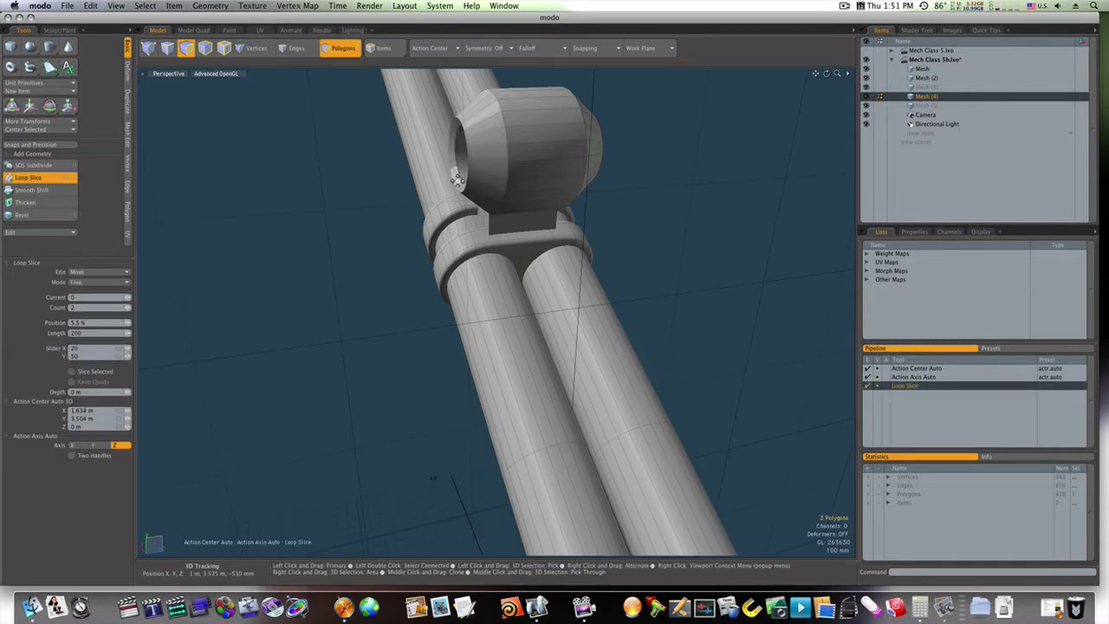
key("alt+c")
key("space")
Loop-slice the sides of the mounting neck with two slices and set the first slice's position to 3%.
left_click(501, 224)
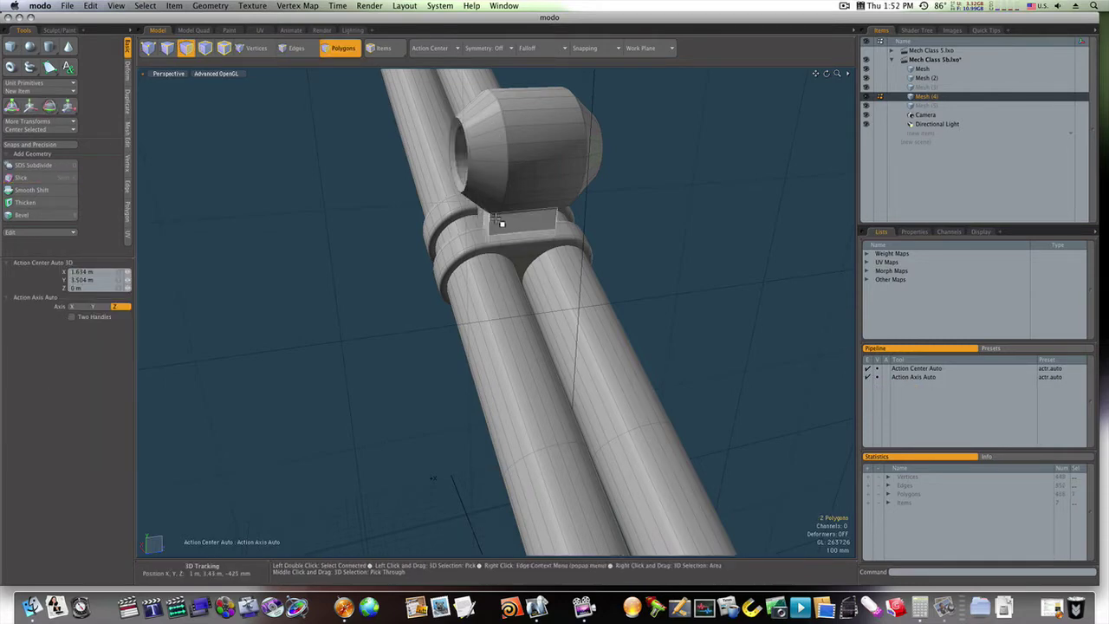
key("alt+c")
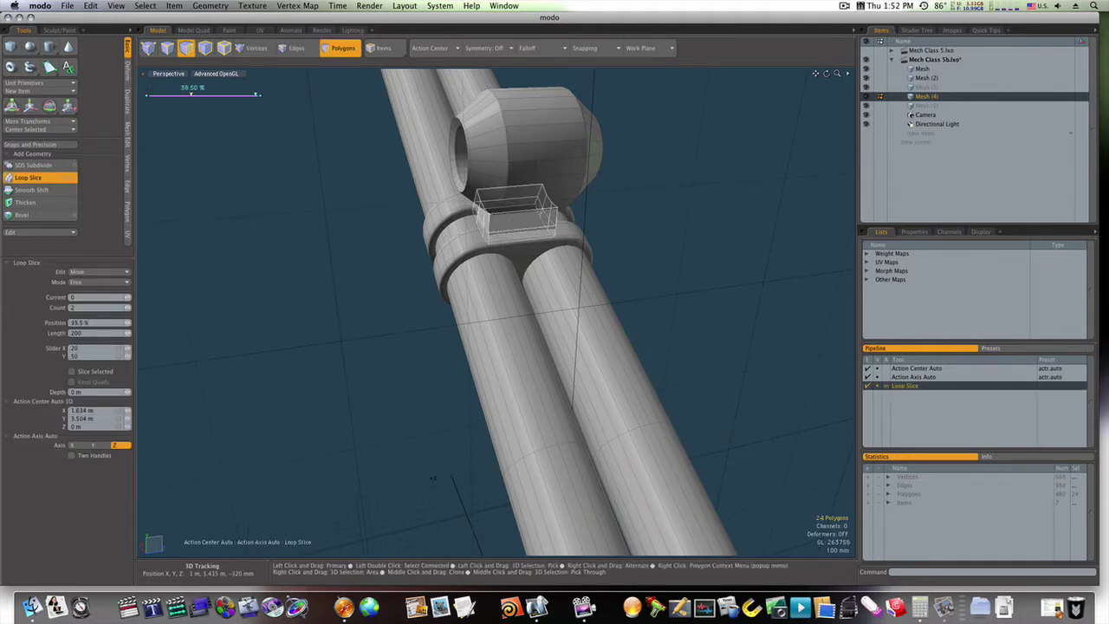
left_click_drag(190, 94, 149, 93)
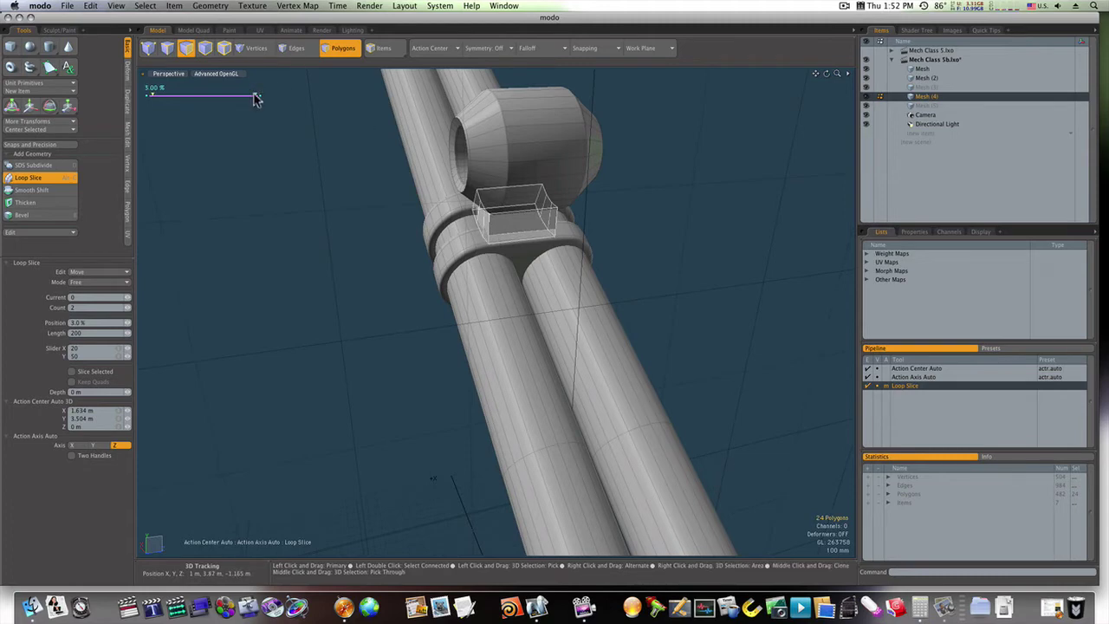
key("space")
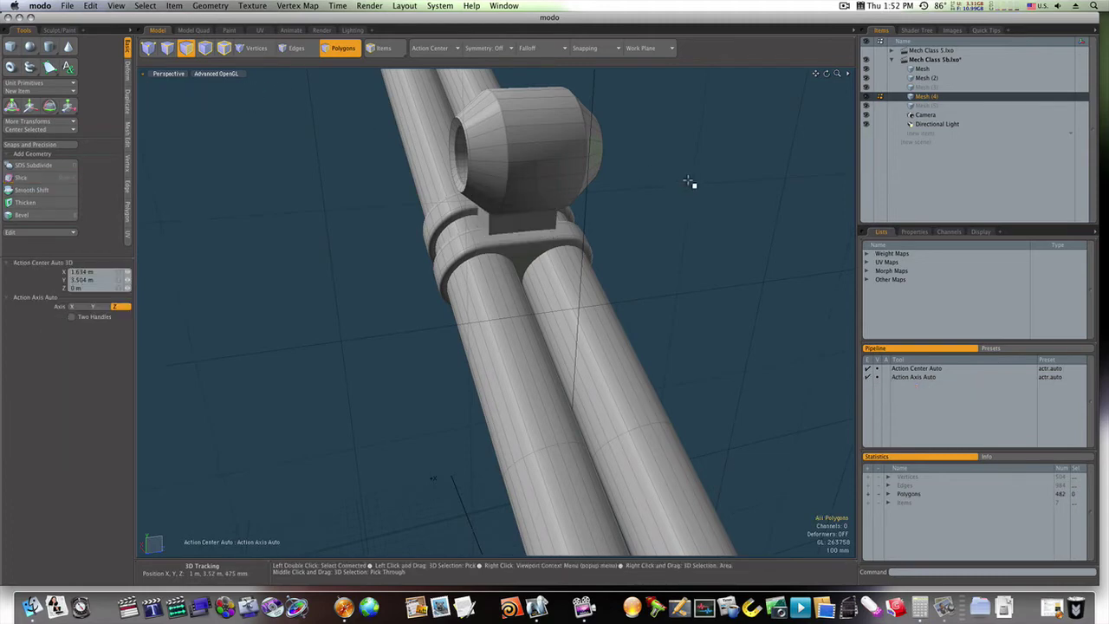
Turn the drum and its neck into a smoothed subdivision surface.
double_click(535, 188)
left_click(636, 188)
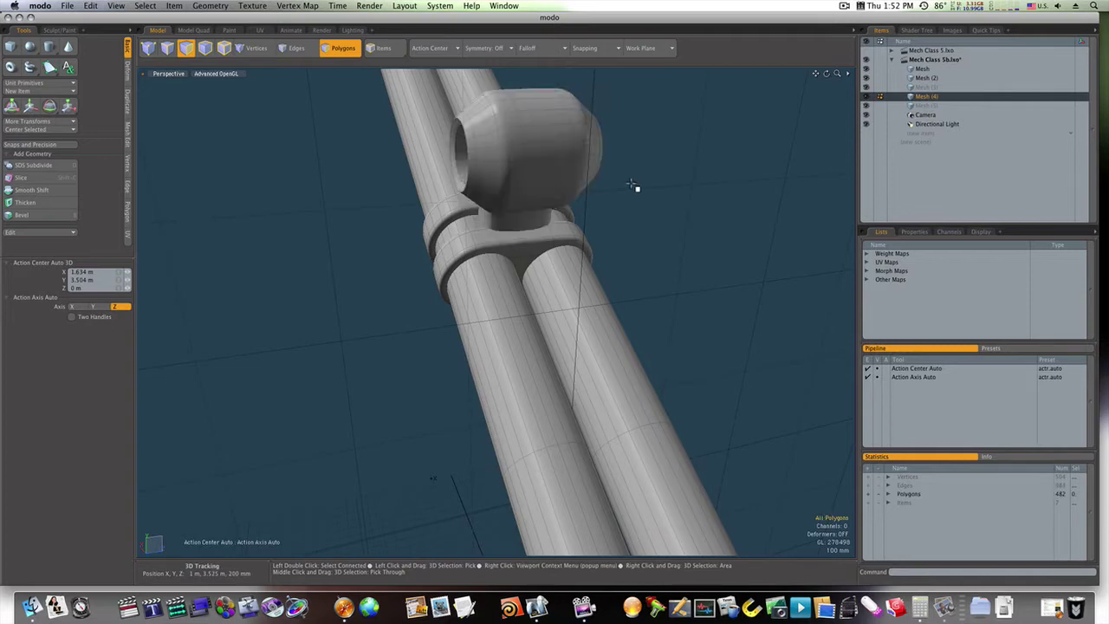
left_click_drag(636, 188, 577, 194, "alt")
Select the whole drum with its neck and scale it up.
double_click(588, 191)
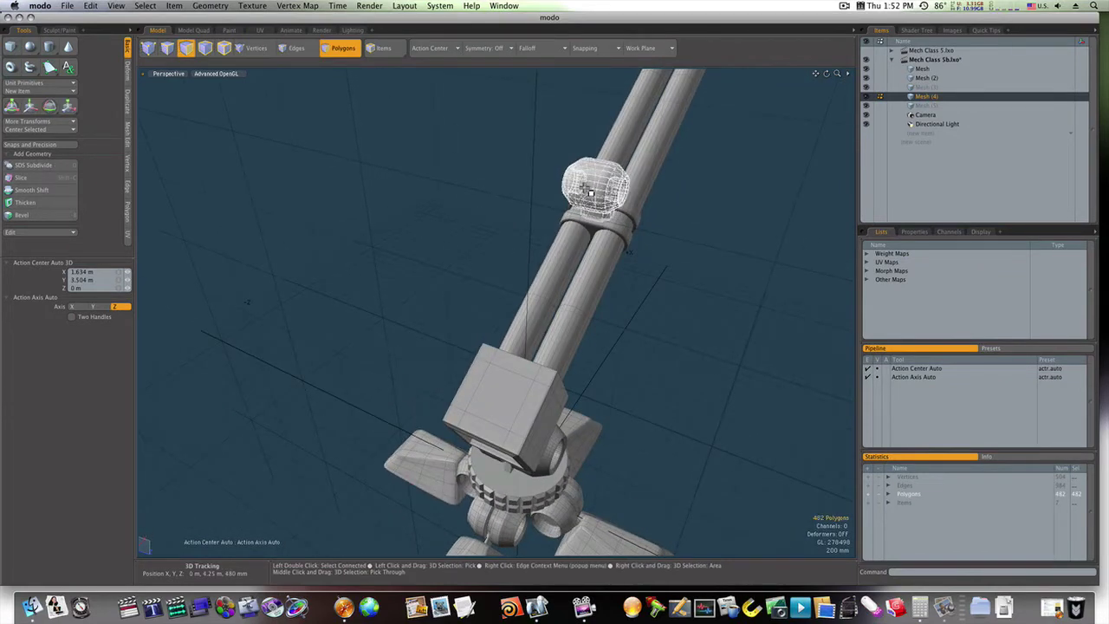
key("r")
left_click_drag(646, 209, 614, 221)
key("q")
left_click(666, 240)
Set the action center to Local and move the drum slightly down along its local axis toward the collar.
left_click(615, 191)
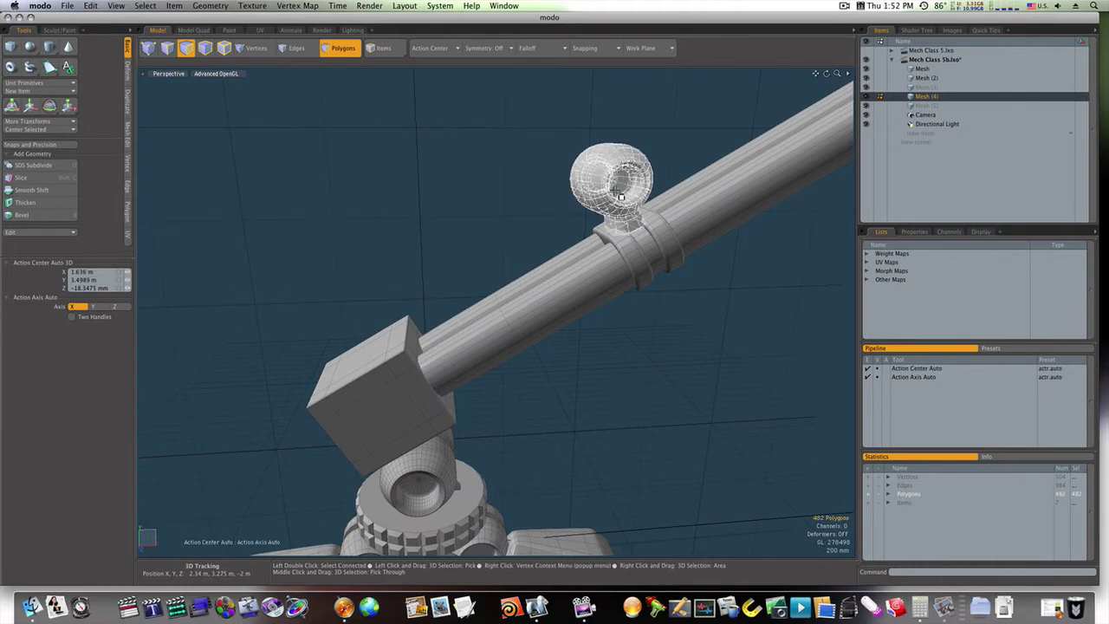
key("w")
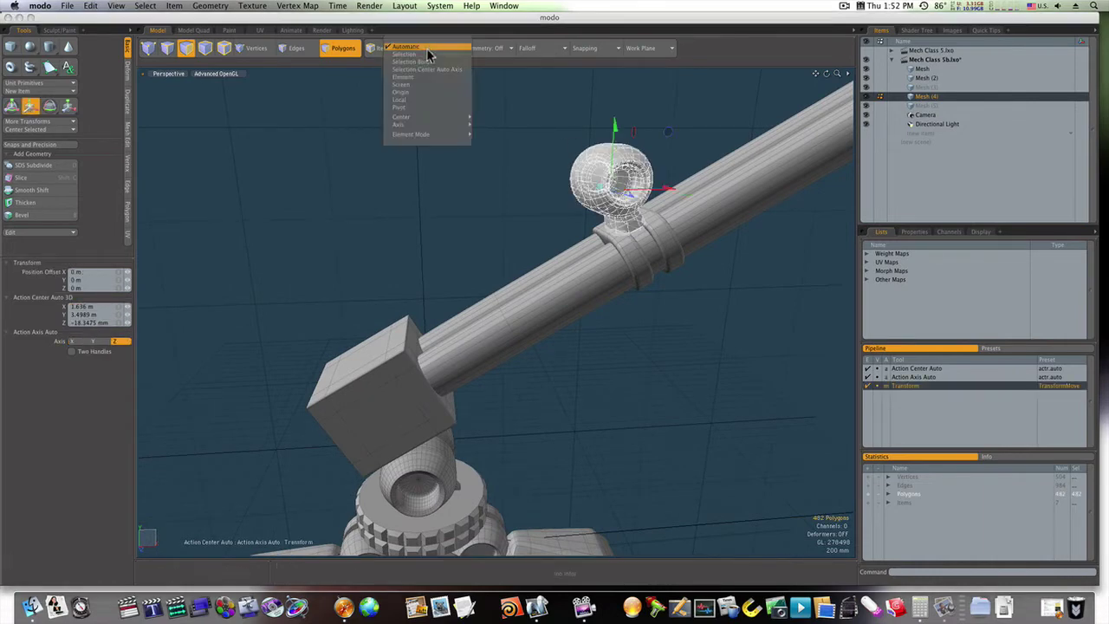
left_click(421, 100)
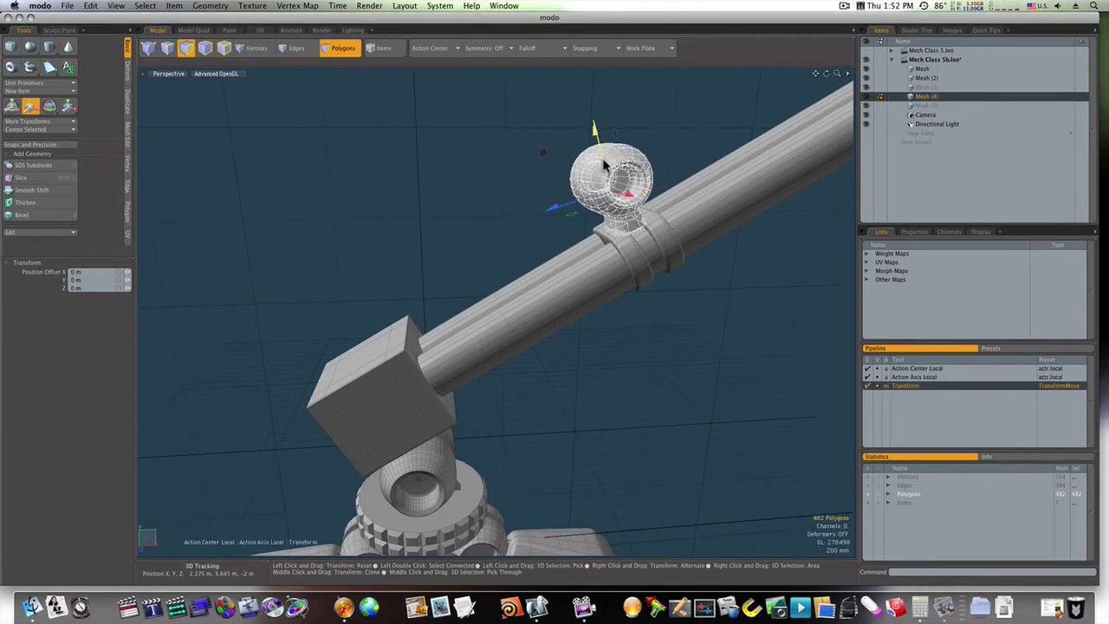
left_click_drag(603, 159, 605, 163)
key("space")
left_click(695, 203)
left_click_drag(696, 203, 632, 204, "alt")
Select the whole drum and move it in local axes by -25 mm in Z and 40 mm in Y.
key("3")
double_click(592, 202)
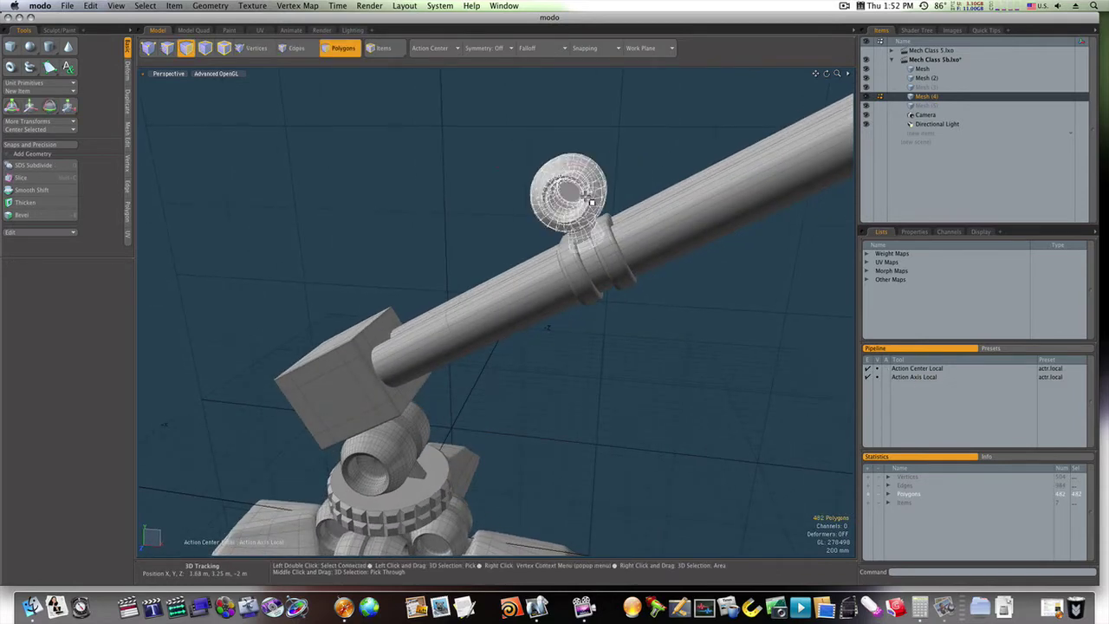
key("w")
left_click_drag(543, 214, 548, 213)
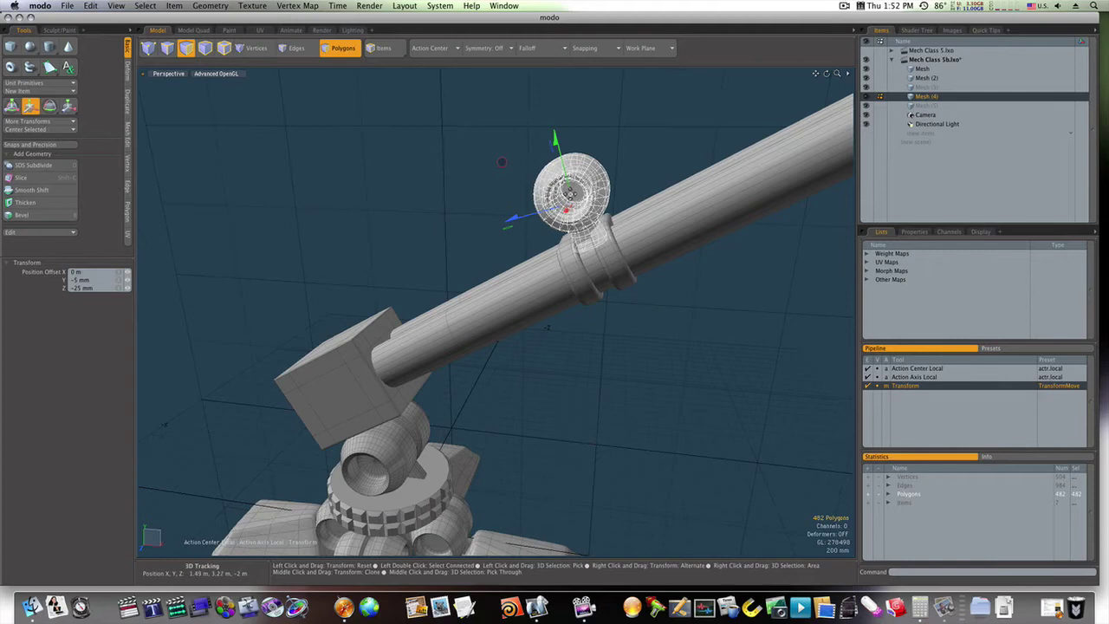
left_click_drag(554, 143, 552, 137)
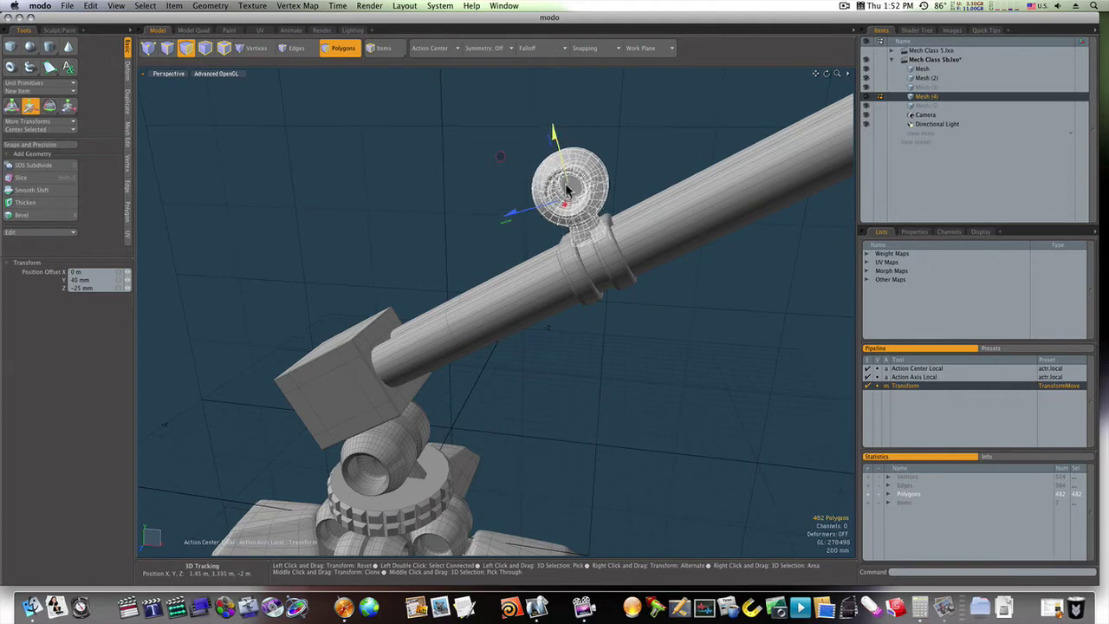
scroll(592, 269, "up", 5)
left_click_drag(588, 267, 597, 152, "alt")
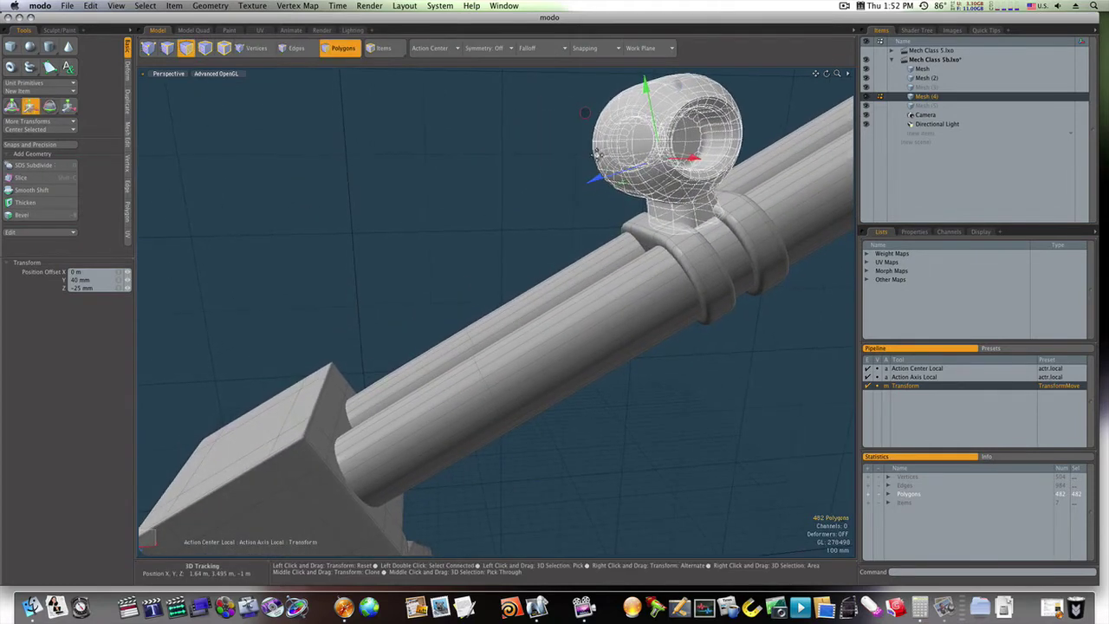
key("q")
left_click(497, 214)
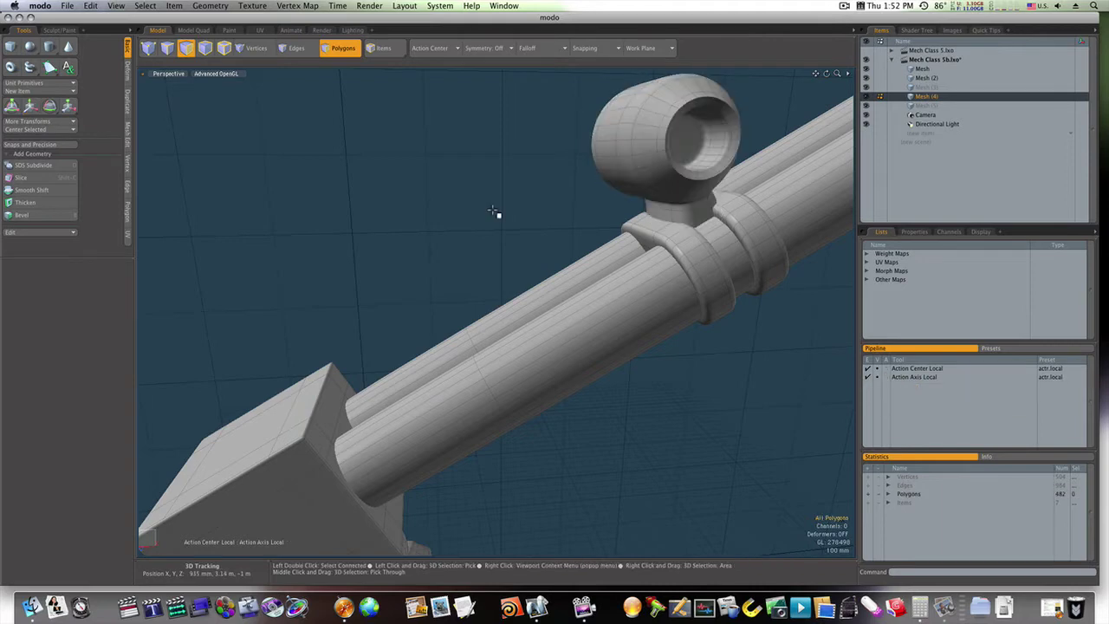
Reselect the whole drum and lower it toward the collar by about 40 mm along its local Y axis.
left_click_drag(518, 212, 460, 225, "alt")
scroll(493, 223, "down", 4)
key("3")
double_click(559, 191)
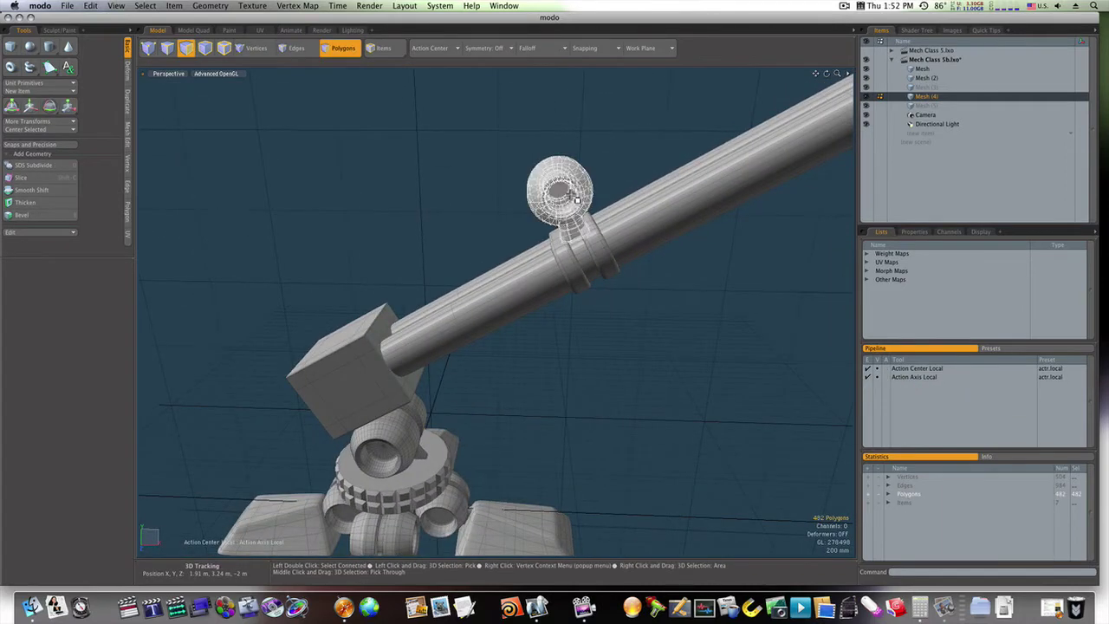
key("w")
left_click_drag(556, 176, 555, 180)
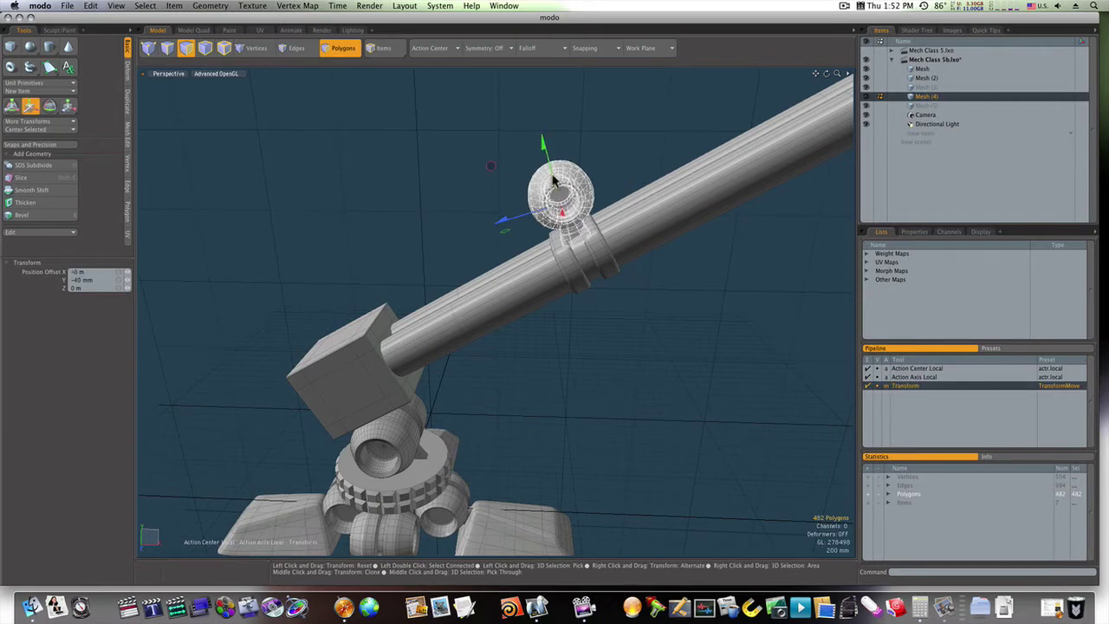
key("q")
left_click(468, 198)
left_click_drag(467, 198, 604, 204, "alt")
double_click(624, 196)
key("w")
key("q")
left_click(650, 238)
Select the two edge loops around the drum's middle section and try to scale them.
left_click_drag(649, 237, 669, 235, "alt")
left_click_drag(639, 171, 585, 233, "alt")
key("1")
key("2")
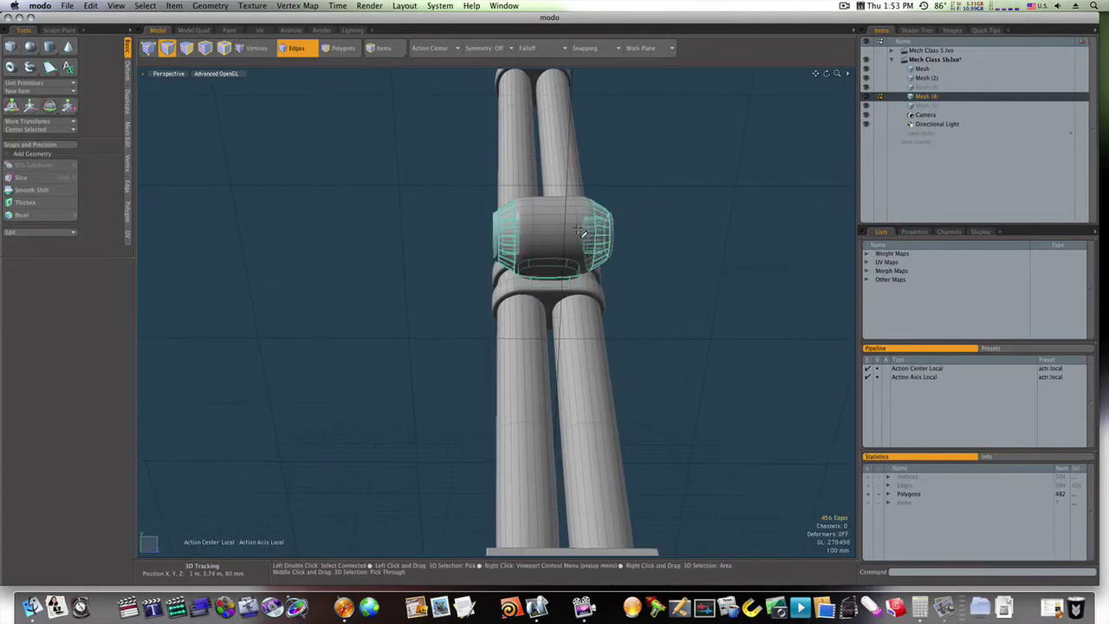
double_click(573, 233)
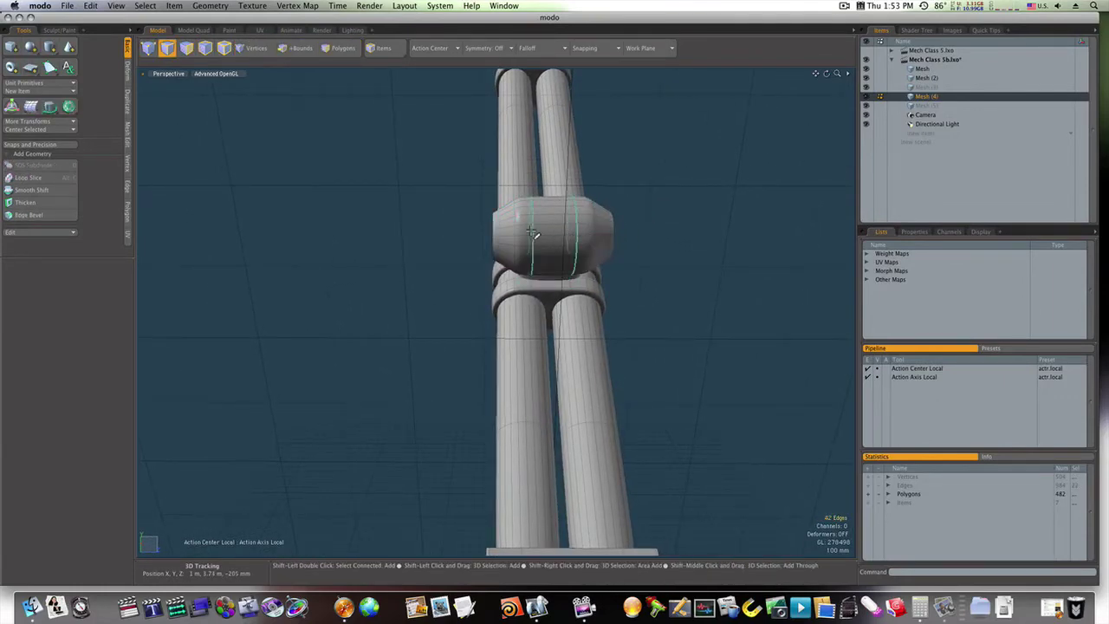
key("r")
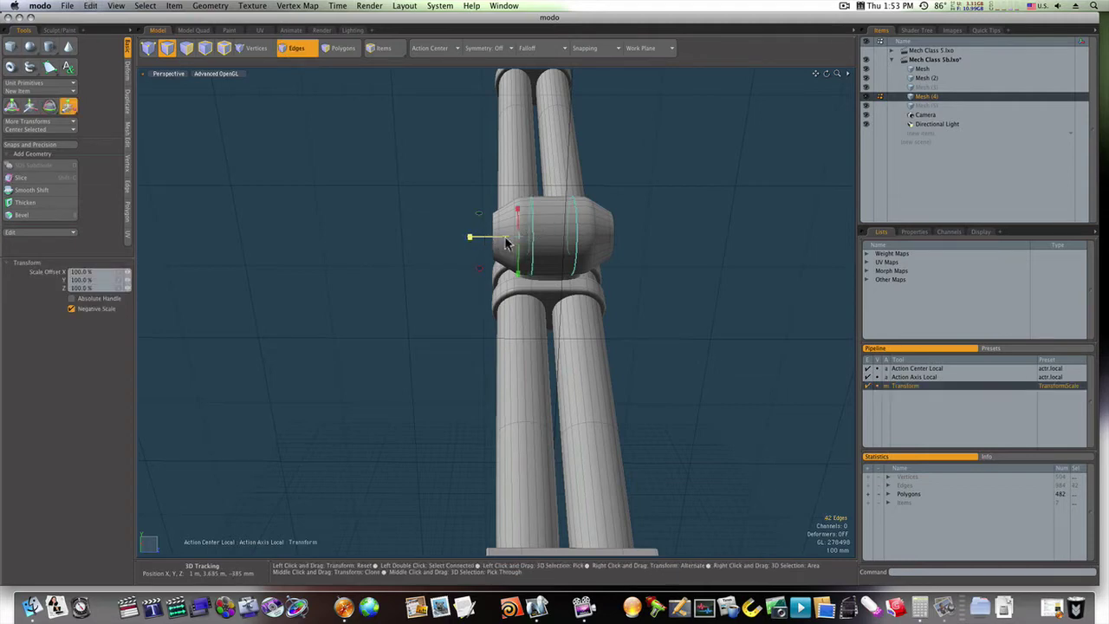
key("space")
Add two symmetric loop slices around the drum's middle section using Loop Slice in Symmetry mode.
left_click_drag(536, 239, 644, 268, "alt")
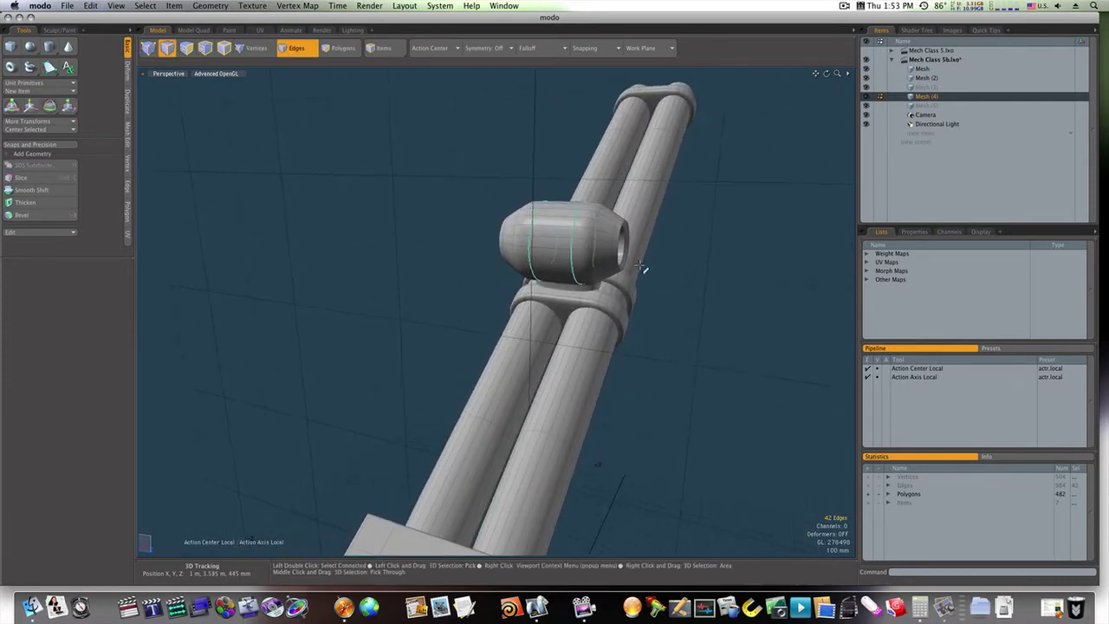
key("3")
left_click_drag(557, 254, 559, 237, "alt")
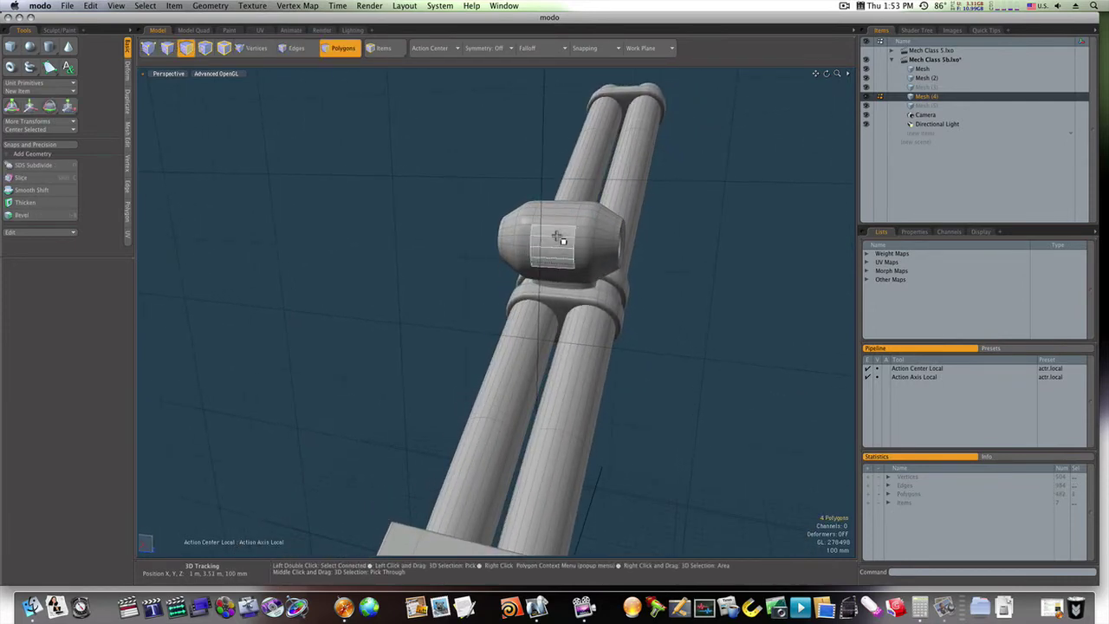
left_click(26, 177)
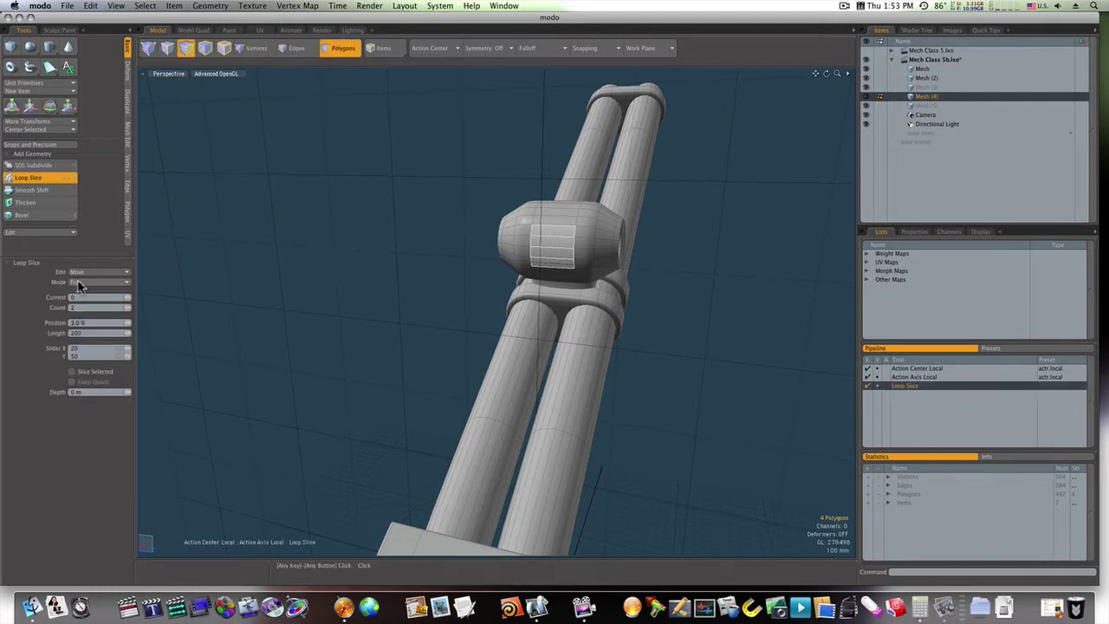
left_click(108, 284)
left_click(110, 300)
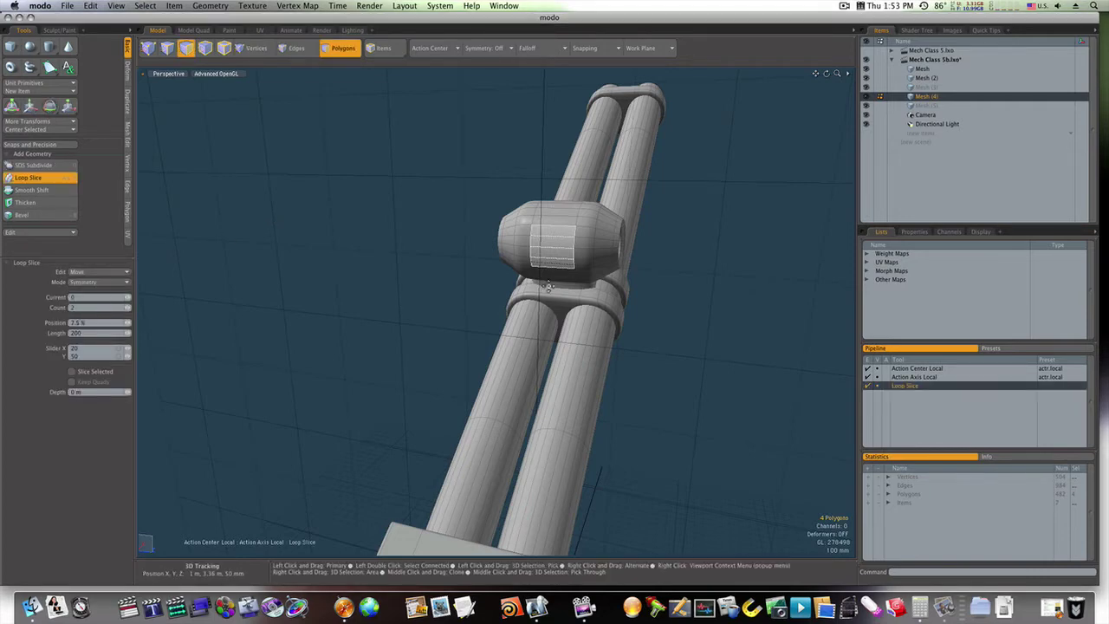
left_click(549, 285)
left_click_drag(147, 94, 201, 93)
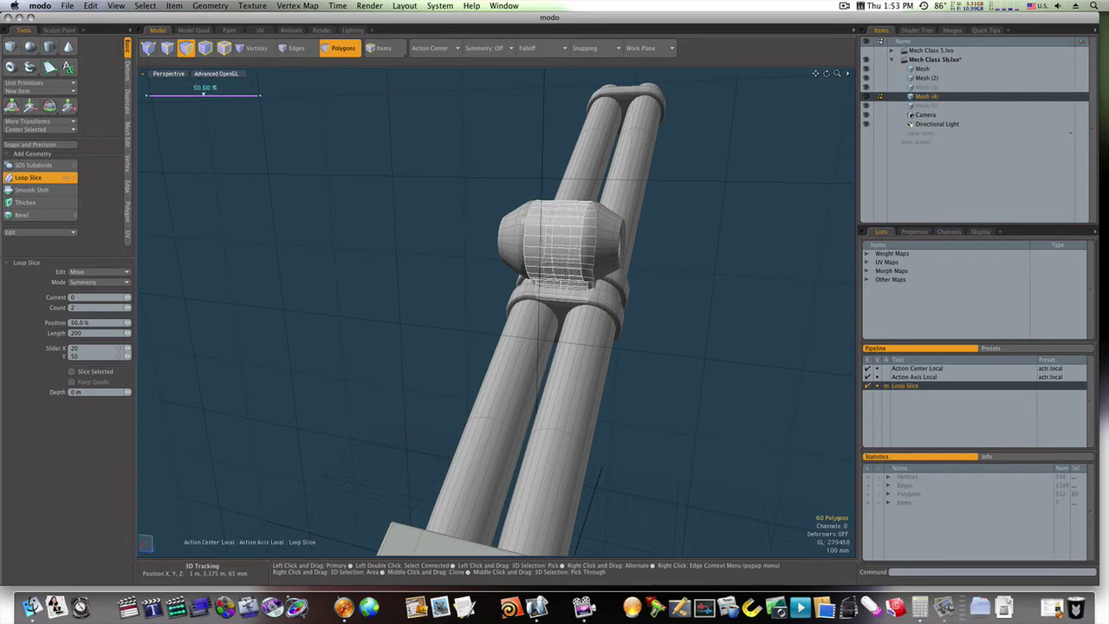
key("space")
left_click(636, 301)
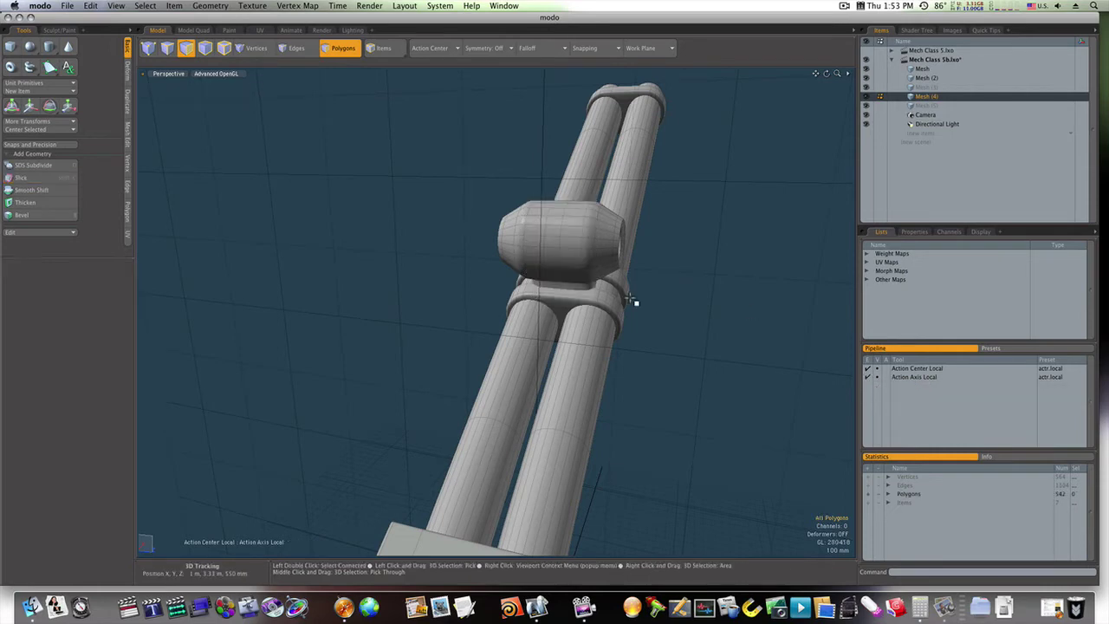
Extrude the narrow polygon band around the drum's middle twice and scale it inward to about 69% to form a groove.
left_click_drag(620, 293, 641, 258, "alt")
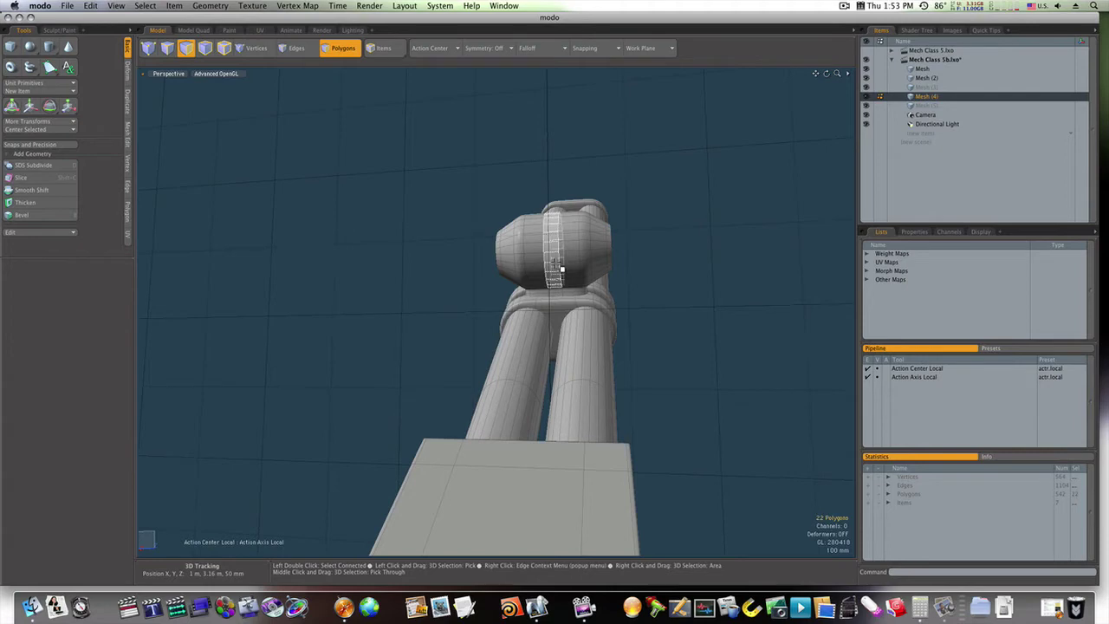
key("shift+x")
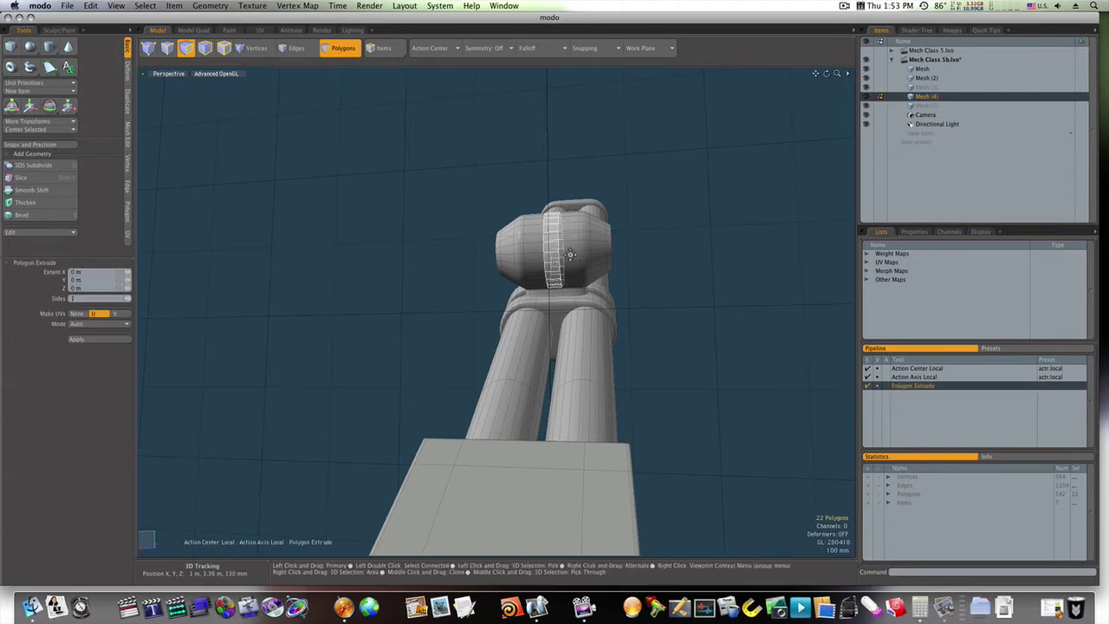
key("r")
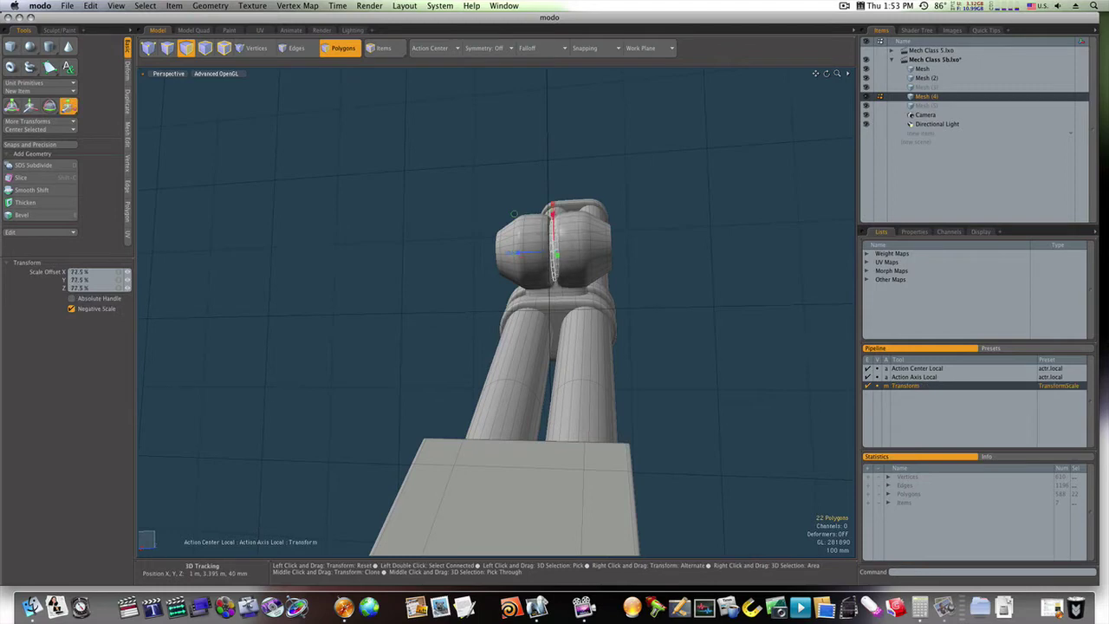
key("super+z")
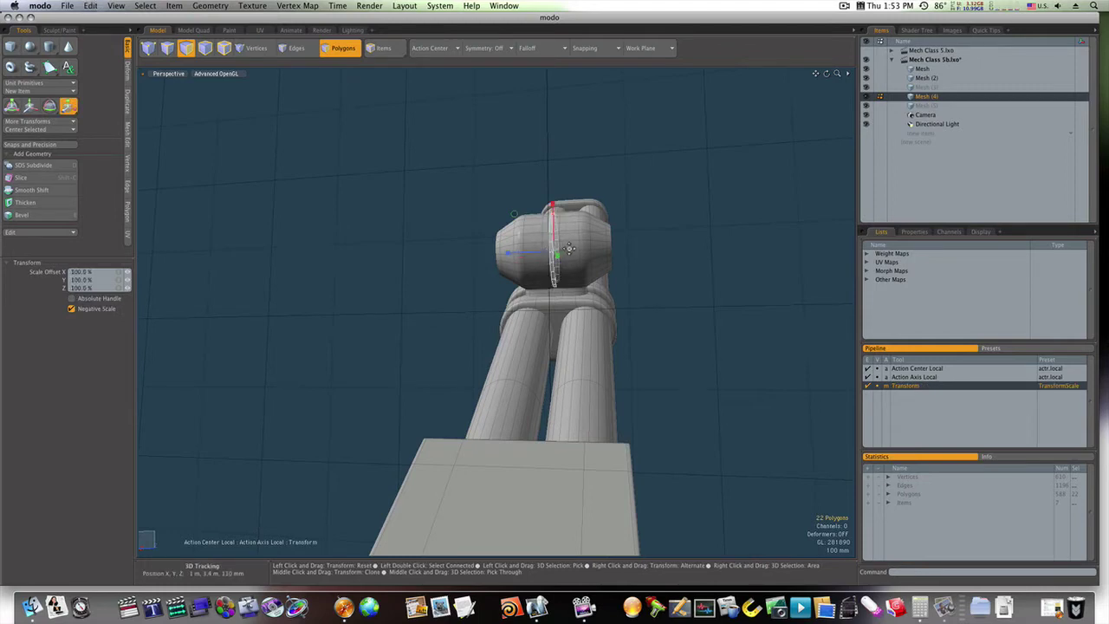
key("space")
key("shift+x")
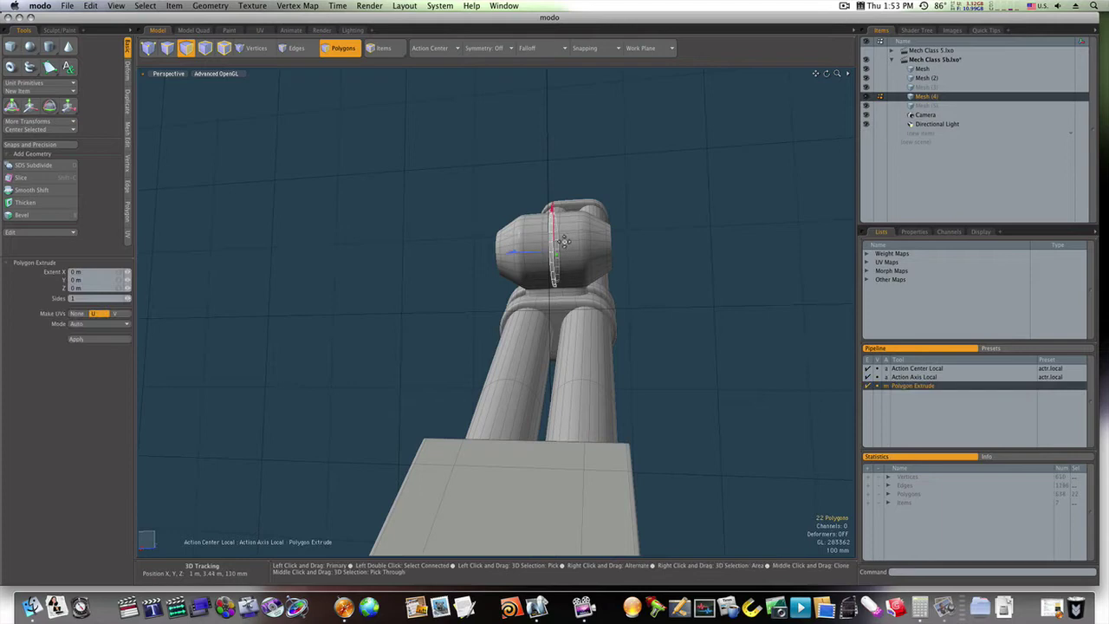
key("r")
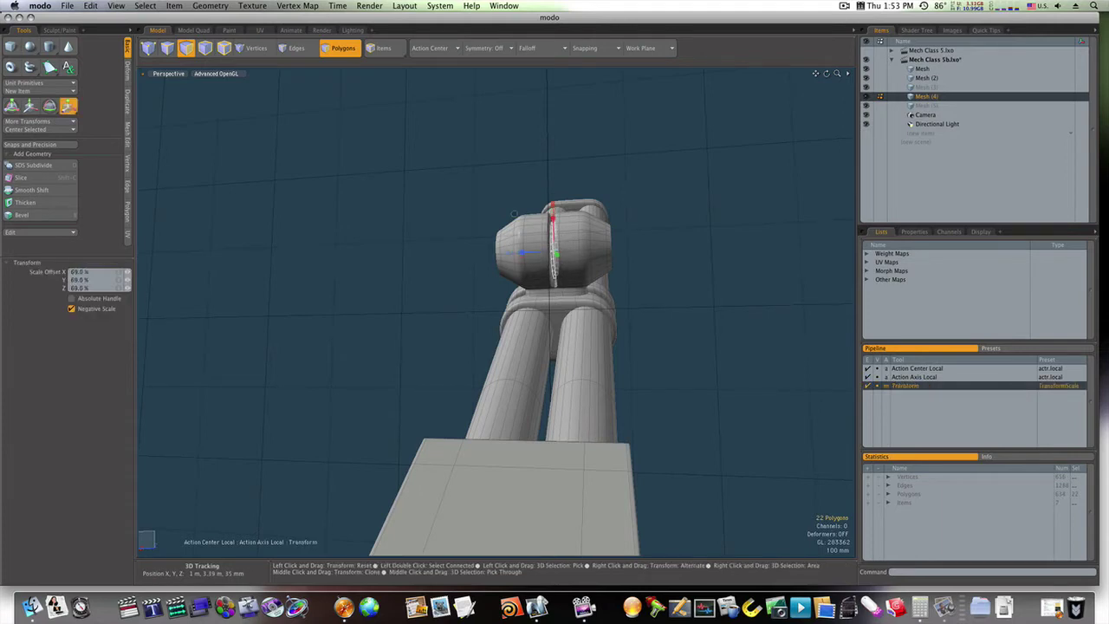
key("space")
left_click(625, 266)
Align the work plane to a single polygon on the drum's surface beside the central groove.
left_click_drag(625, 267, 612, 287, "alt")
left_click_drag(582, 227, 588, 262, "alt")
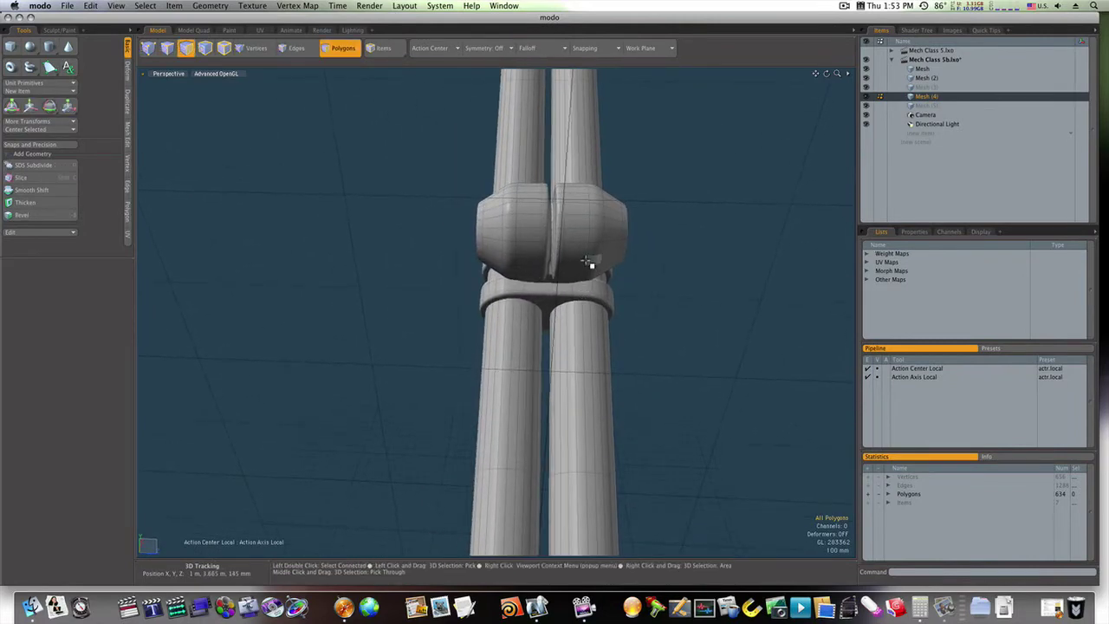
left_click(580, 227)
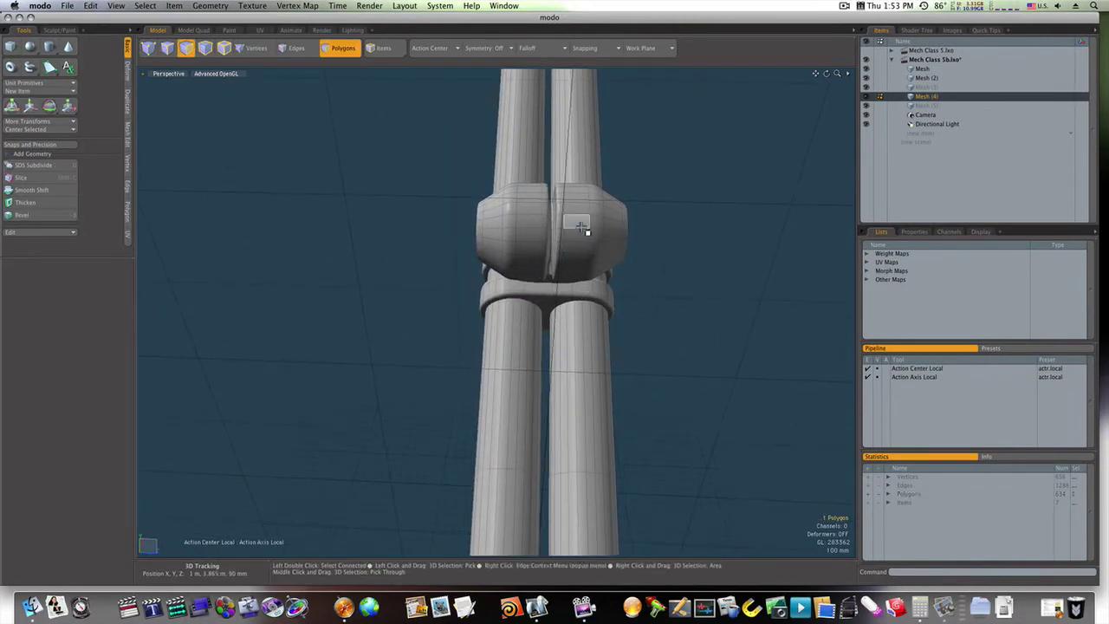
left_click(652, 48)
left_click(655, 51)
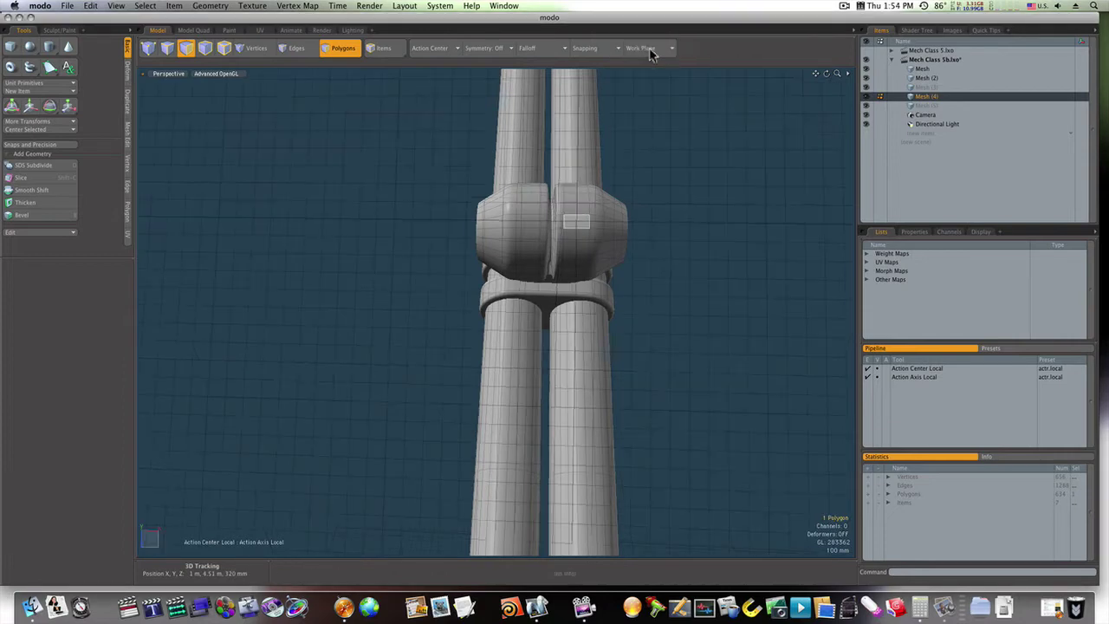
Create a long box about 230 mm × 2.555 m × 340 mm projecting from the drum and slide it into the drum.
left_click(10, 47)
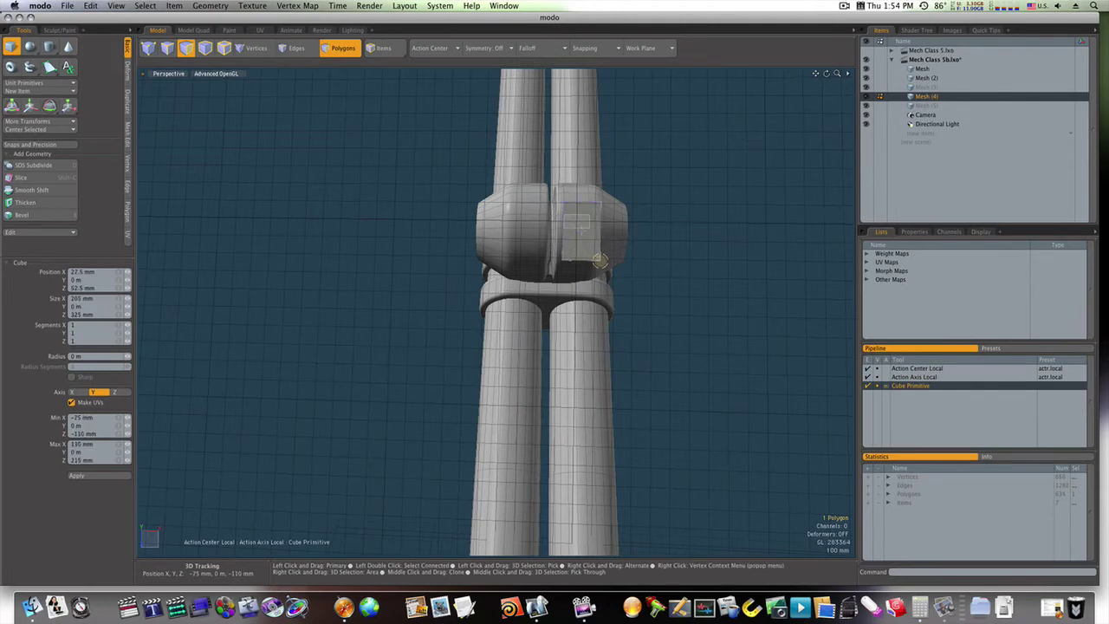
left_click_drag(604, 264, 606, 263)
left_click_drag(620, 204, 522, 179, "alt")
left_click_drag(559, 249, 459, 139)
left_click_drag(386, 248, 297, 247, "ctrl+alt")
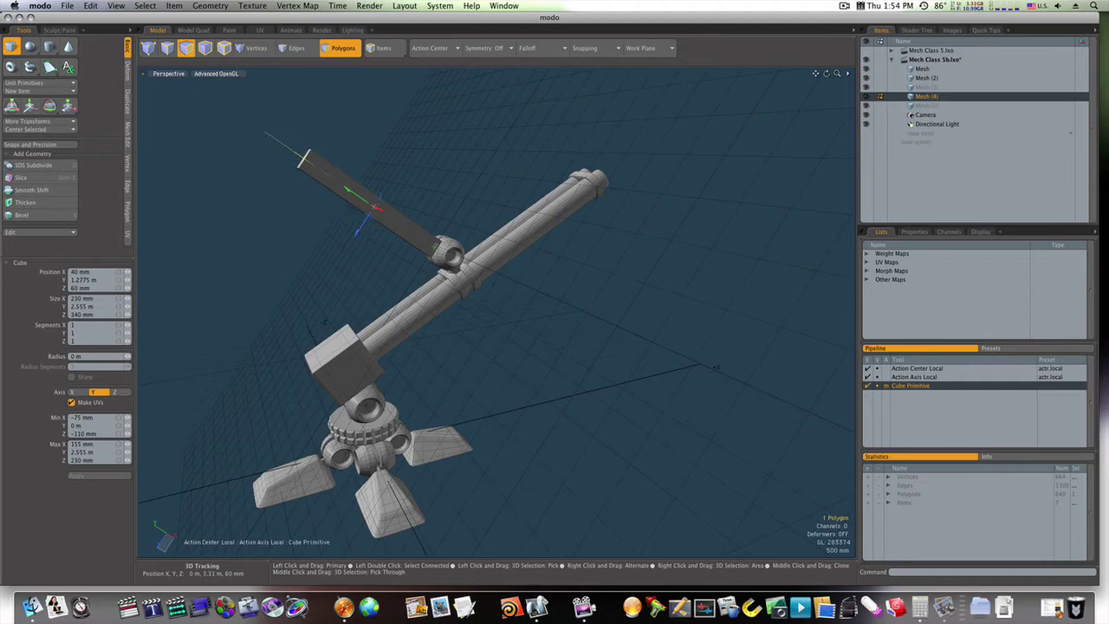
left_click_drag(408, 369, 446, 345, "alt")
left_click_drag(447, 345, 440, 313, "alt")
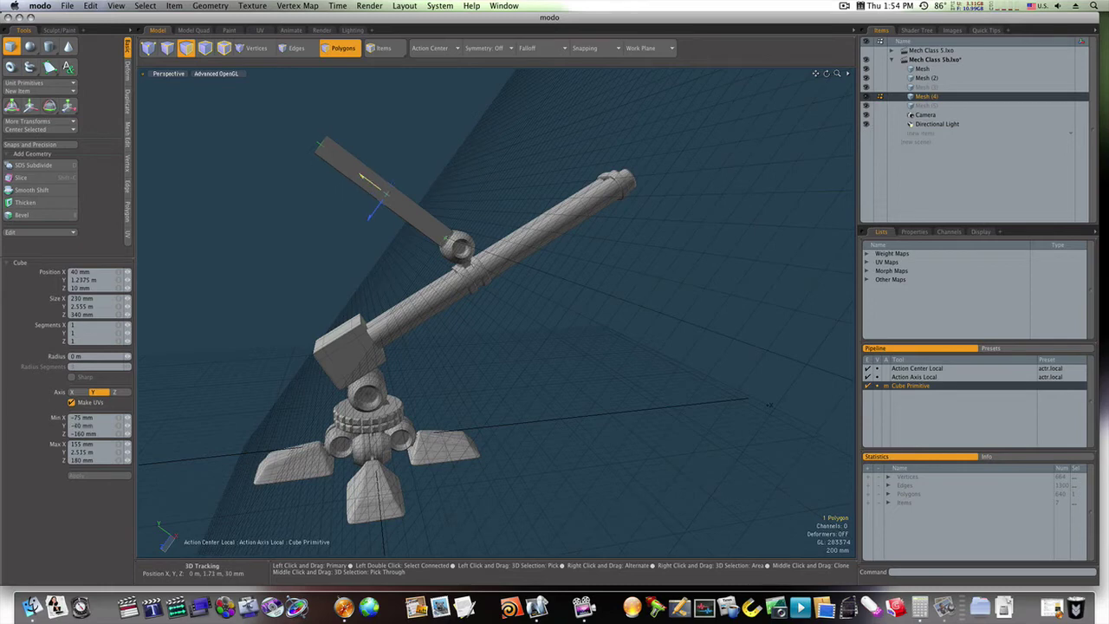
Reset the work plane and finish creating the long box.
left_click(636, 49)
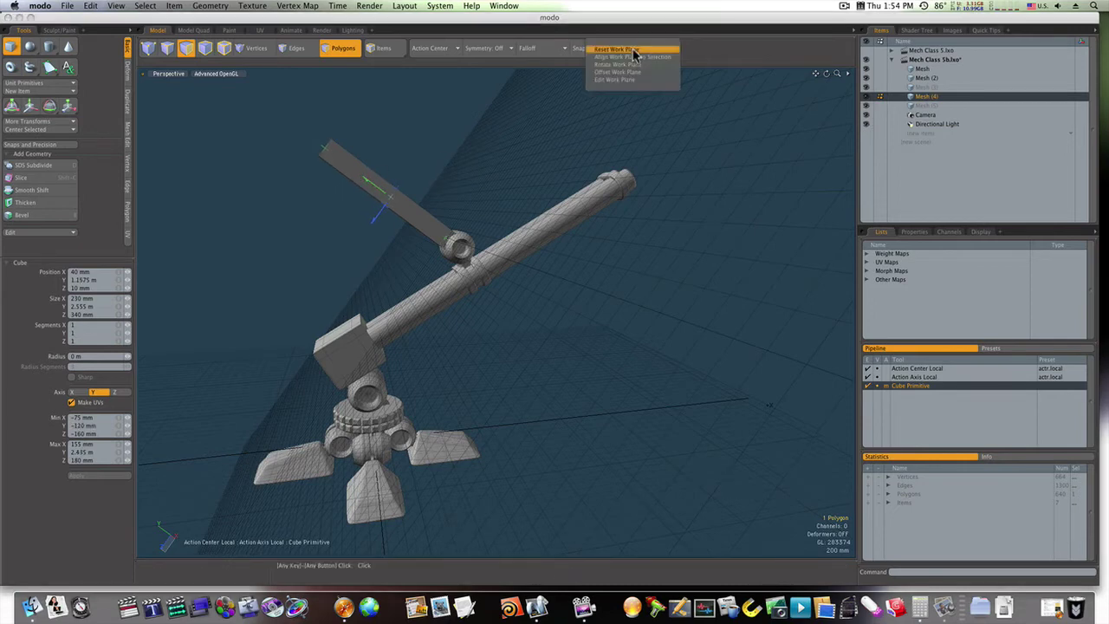
left_click(634, 53)
left_click_drag(459, 166, 438, 211, "alt")
left_click(407, 97)
key("space")
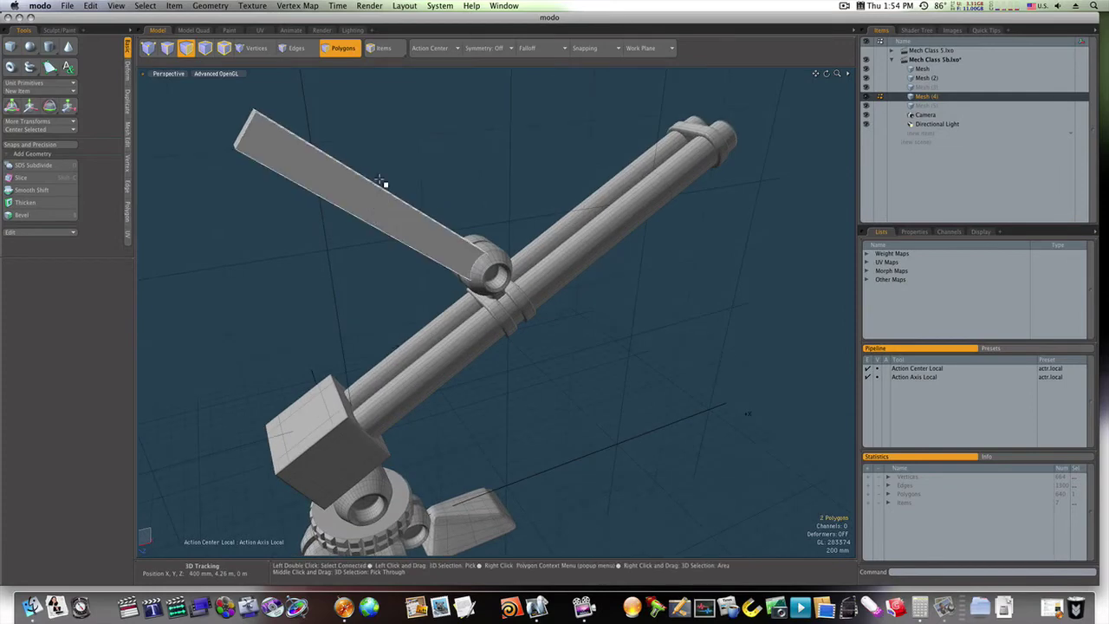
Add symmetric loop slices near the long box's edges in different directions and smooth it as a subdivision surface.
key("alt+c")
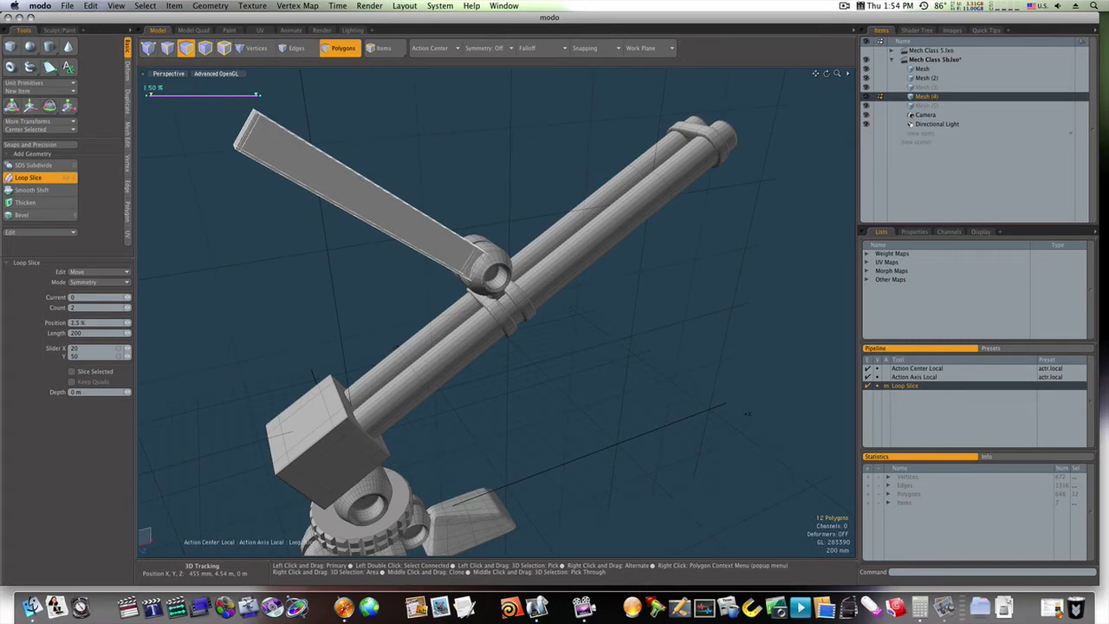
key("space")
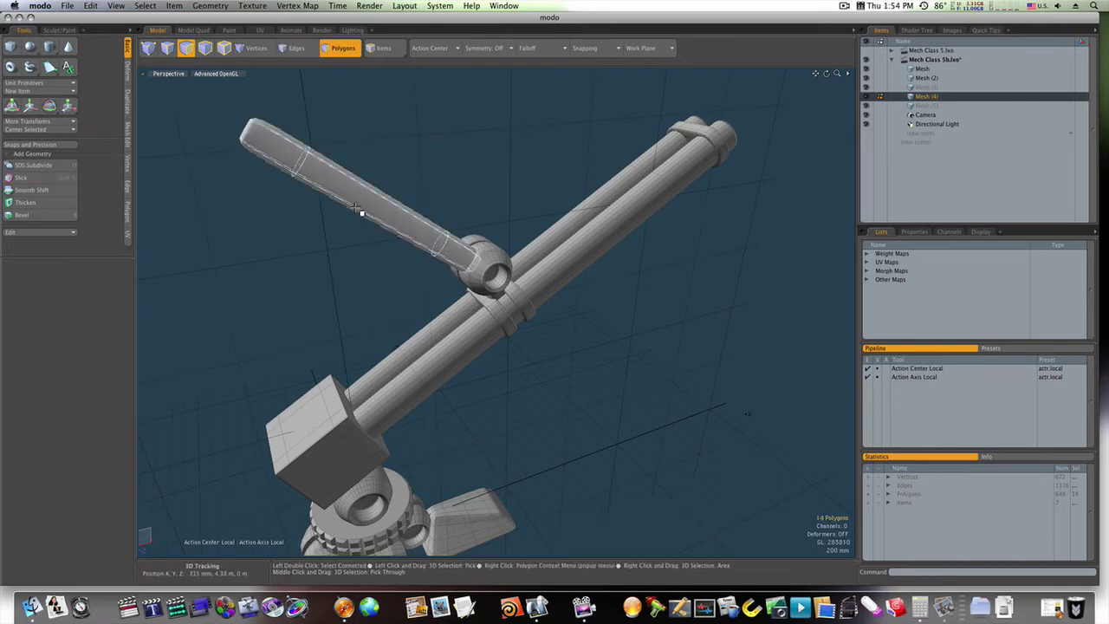
left_click(404, 156)
left_click_drag(322, 141, 315, 330, "alt")
key("alt+c")
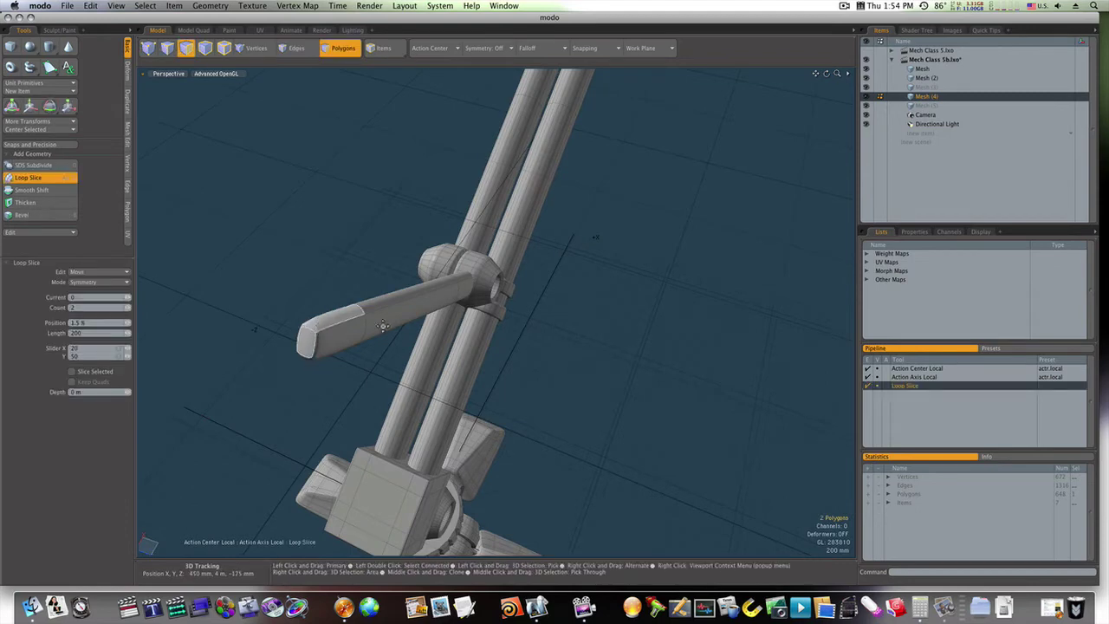
left_click(383, 324)
key("space")
left_click(547, 364)
Duplicate the whole smoothed bar and move the copy across the groove onto the drum's other half.
left_click_drag(546, 364, 604, 361, "alt")
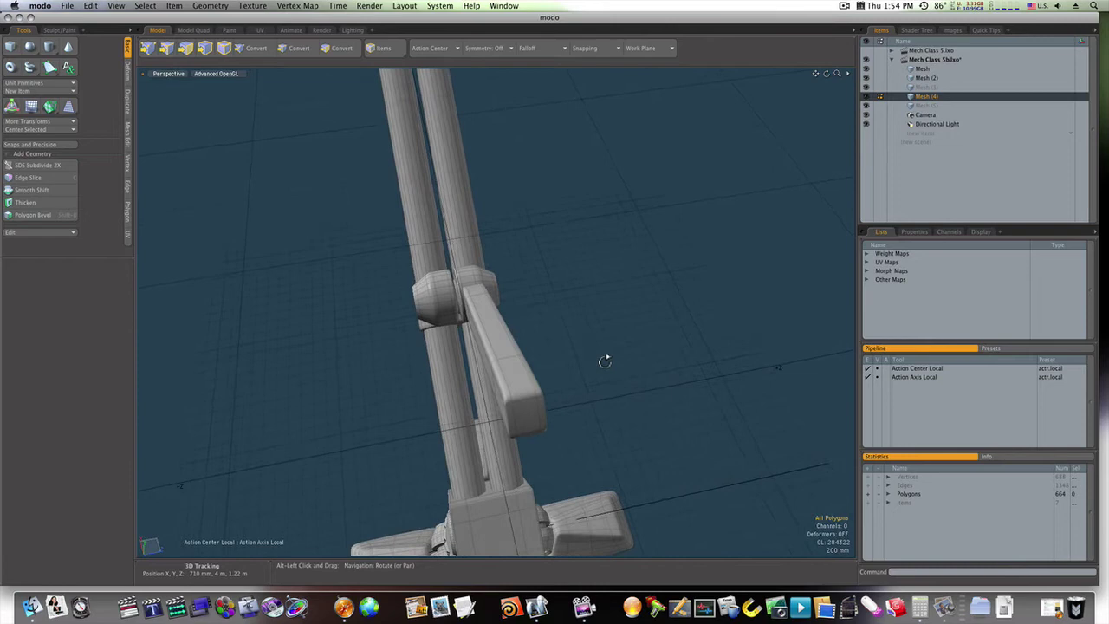
key("3")
double_click(517, 378)
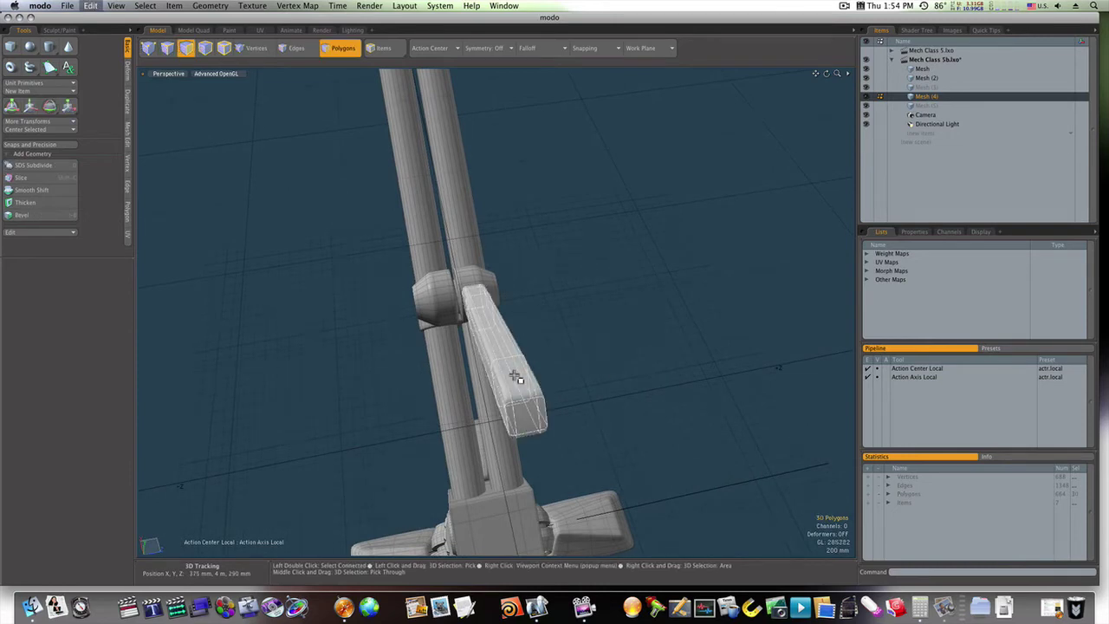
key("w")
left_click_drag(535, 340, 448, 185)
key("q")
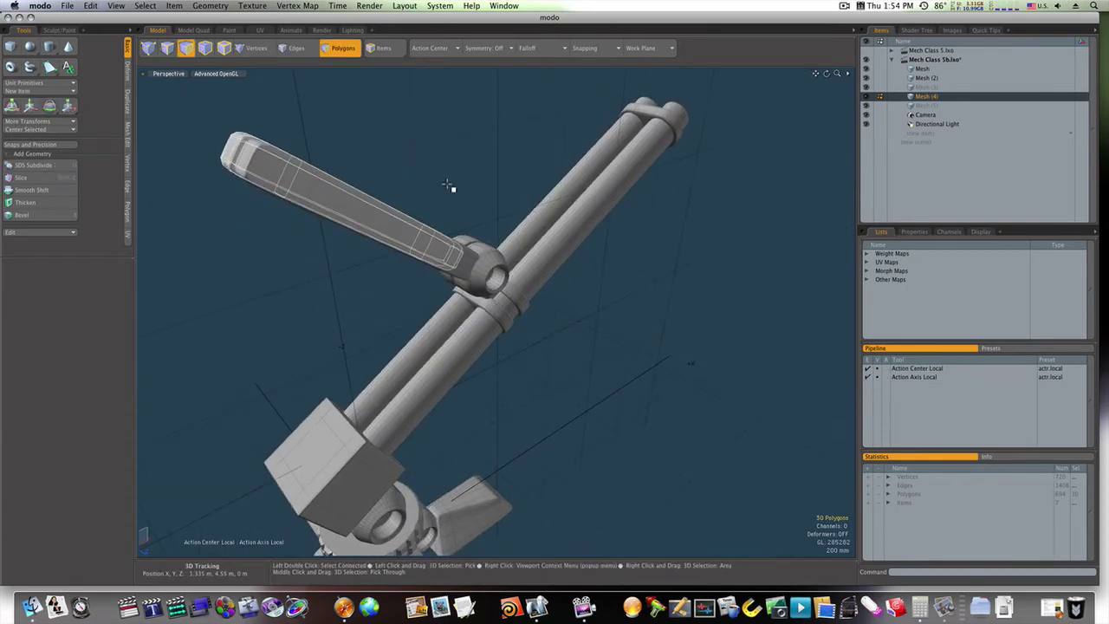
left_click(448, 184)
Select both bars completely and switch off their subdivision smoothing.
left_click_drag(602, 347, 549, 335, "ctrl+alt")
left_click_drag(486, 314, 525, 325, "ctrl+alt")
double_click(488, 246)
left_click_drag(488, 246, 474, 259, "alt")
double_click(473, 251, "shift")
key("Tab")
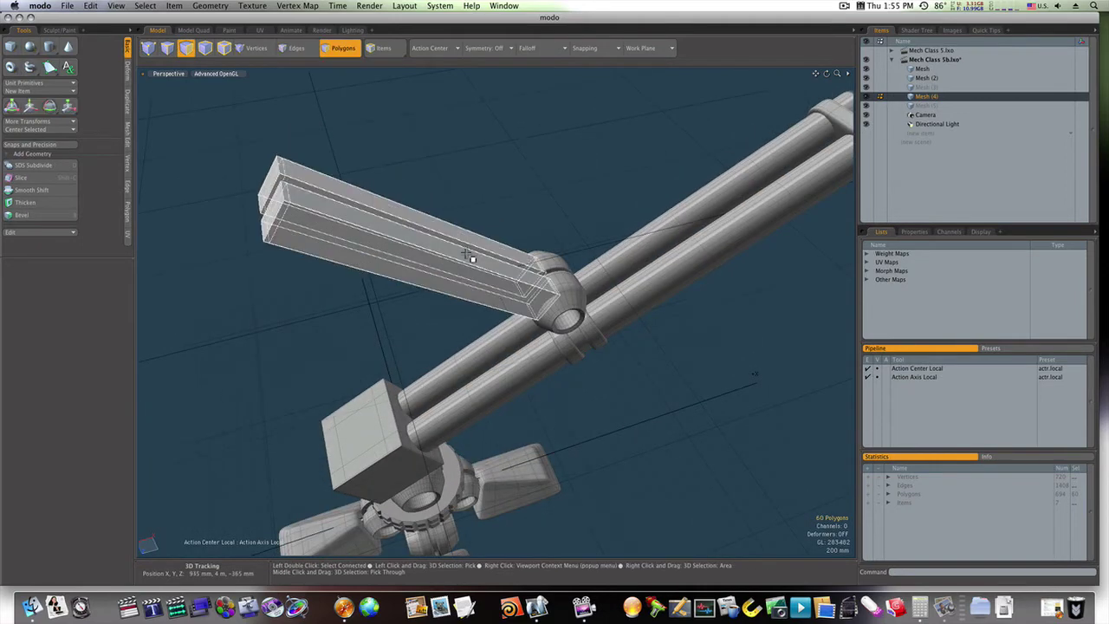
Try adding symmetric loop slices at 40% across both bars at once.
key("1")
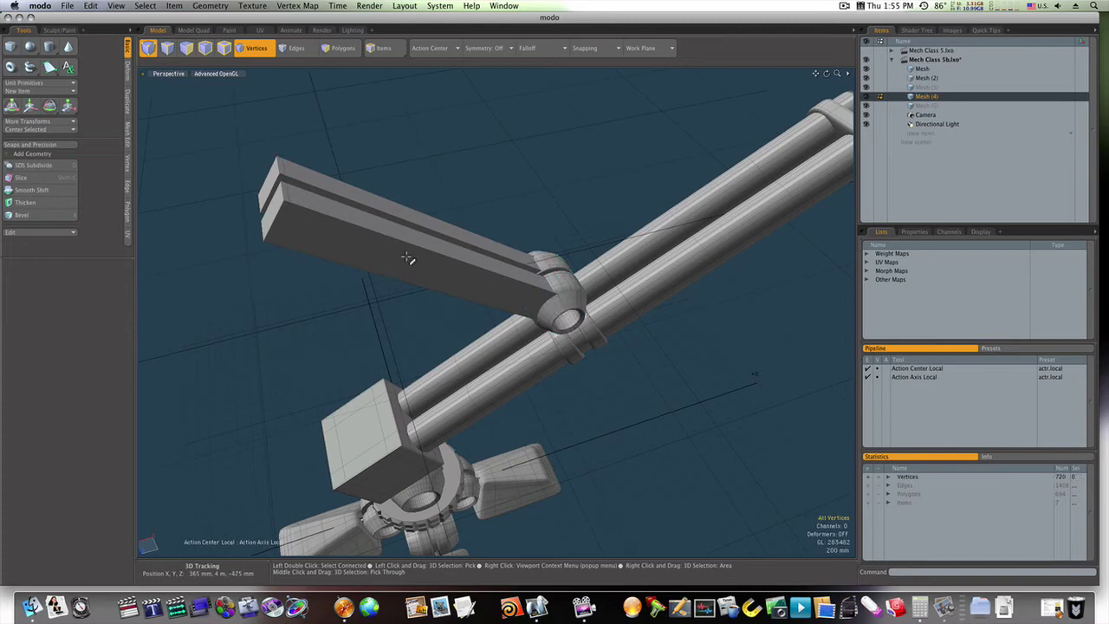
key("3")
left_click(409, 263)
left_click(416, 243, "shift")
left_click_drag(418, 243, 450, 256, "alt")
key("alt+c")
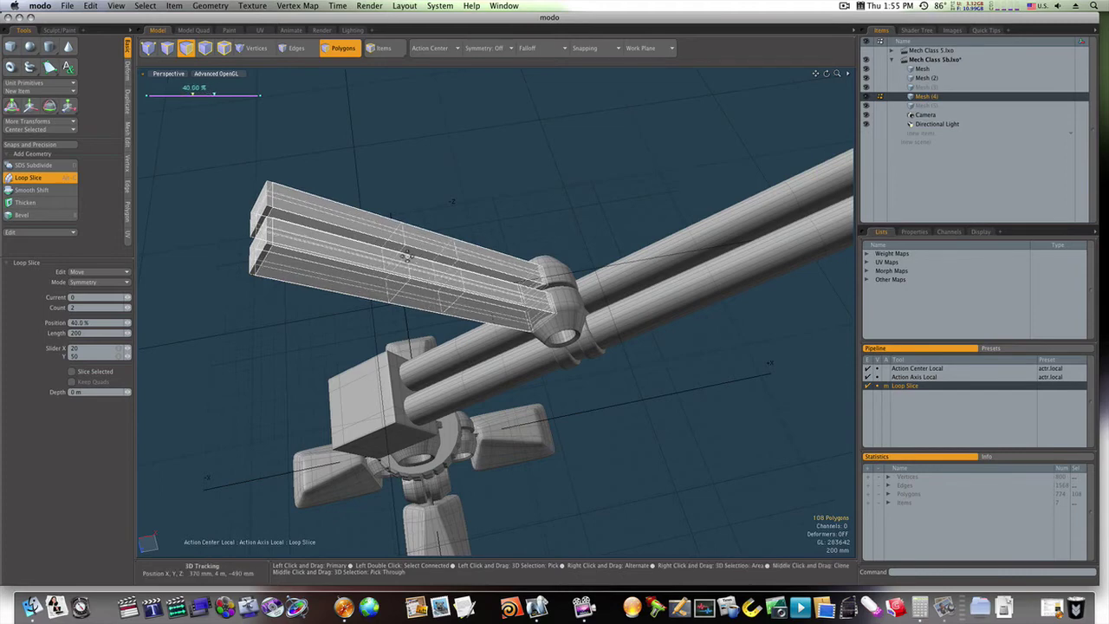
key("space")
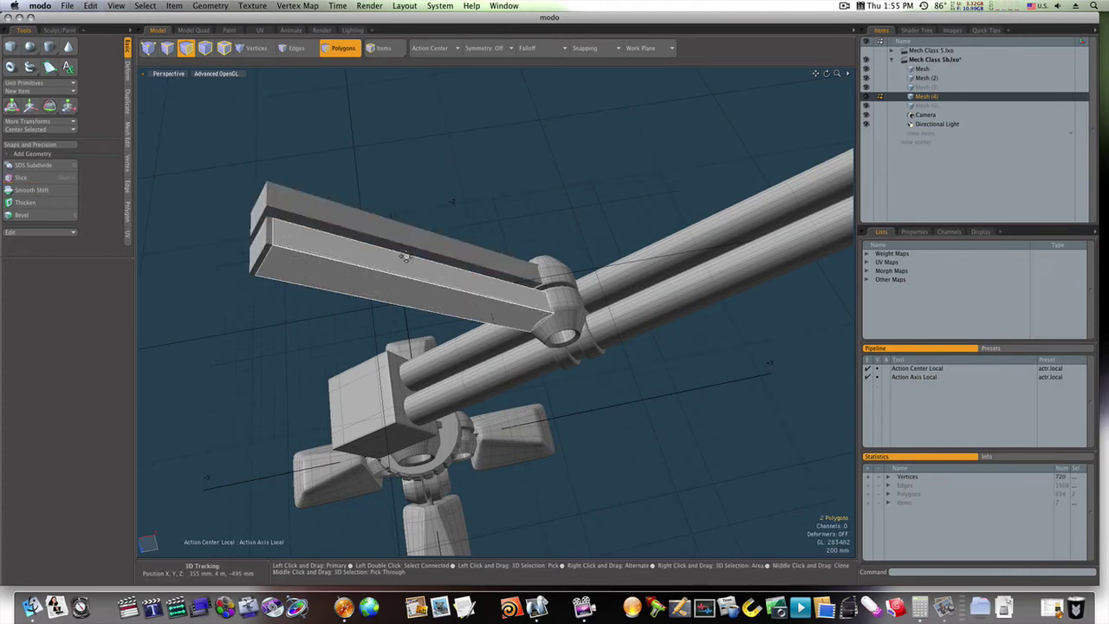
key("space")
key("space")
key("space")
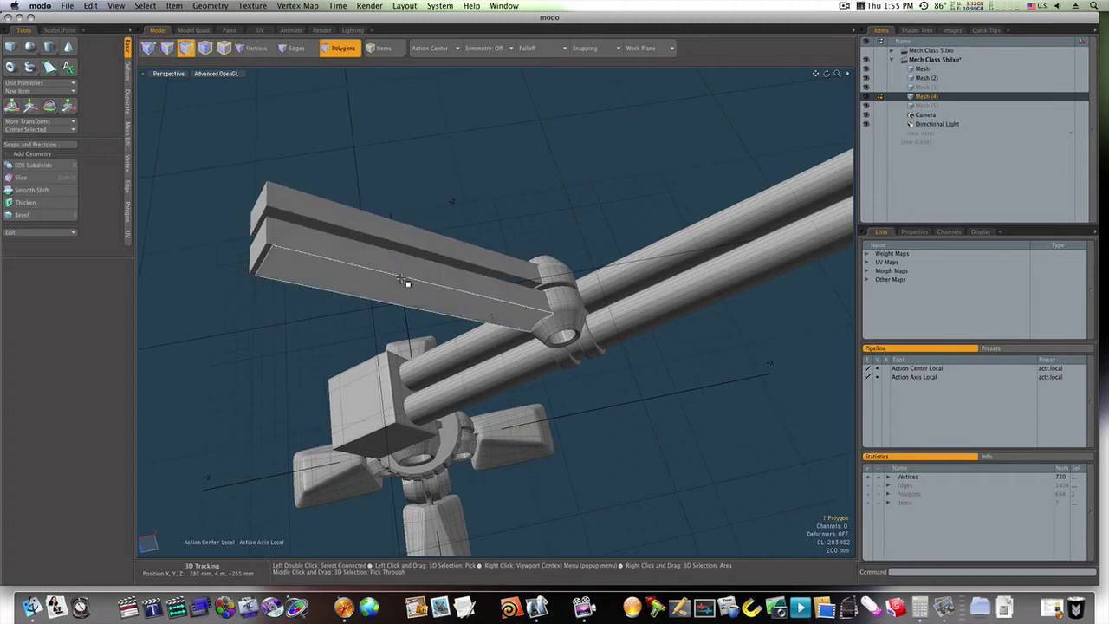
Add a symmetric pair of loop slices near the middle of each bar, one bar at a time, at about 43–46%.
key("alt+l")
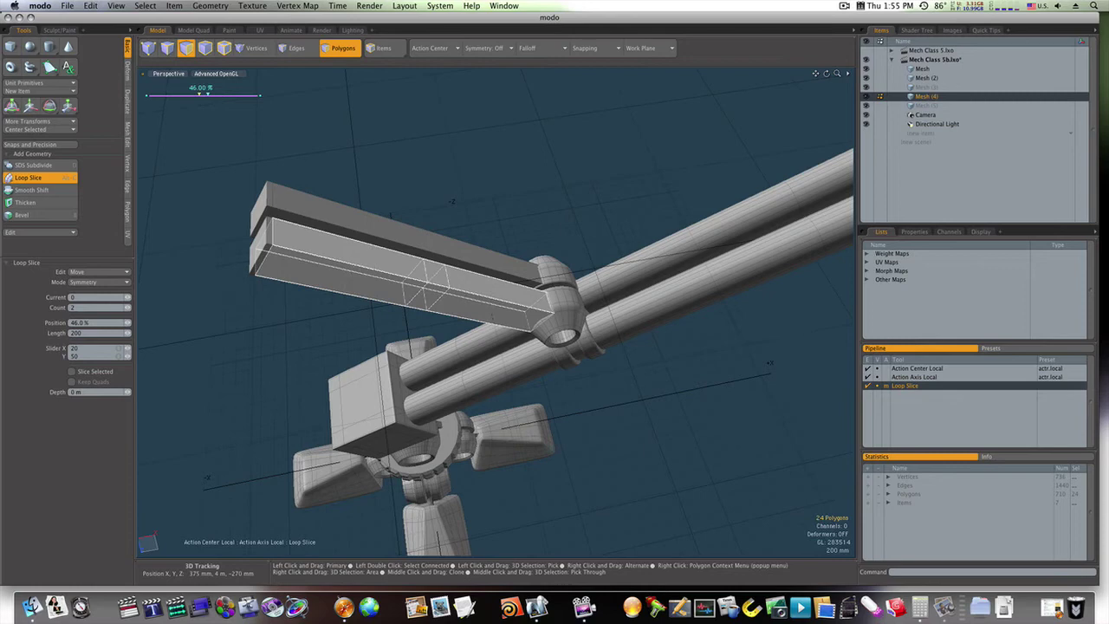
key("space")
key("alt+c")
left_click(423, 246)
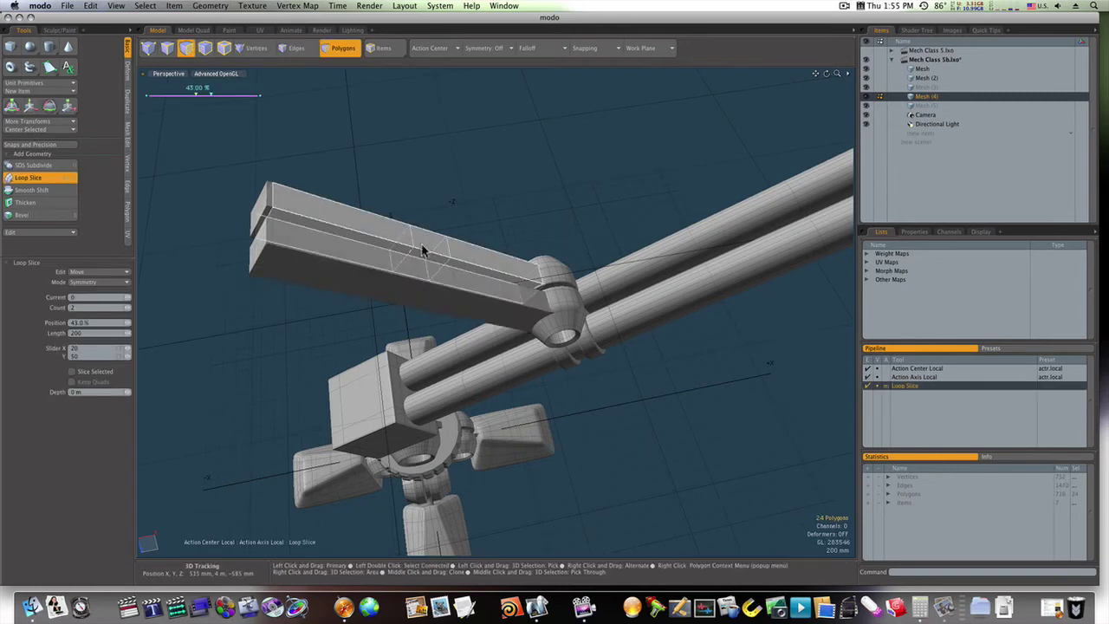
key("space")
left_click(441, 202)
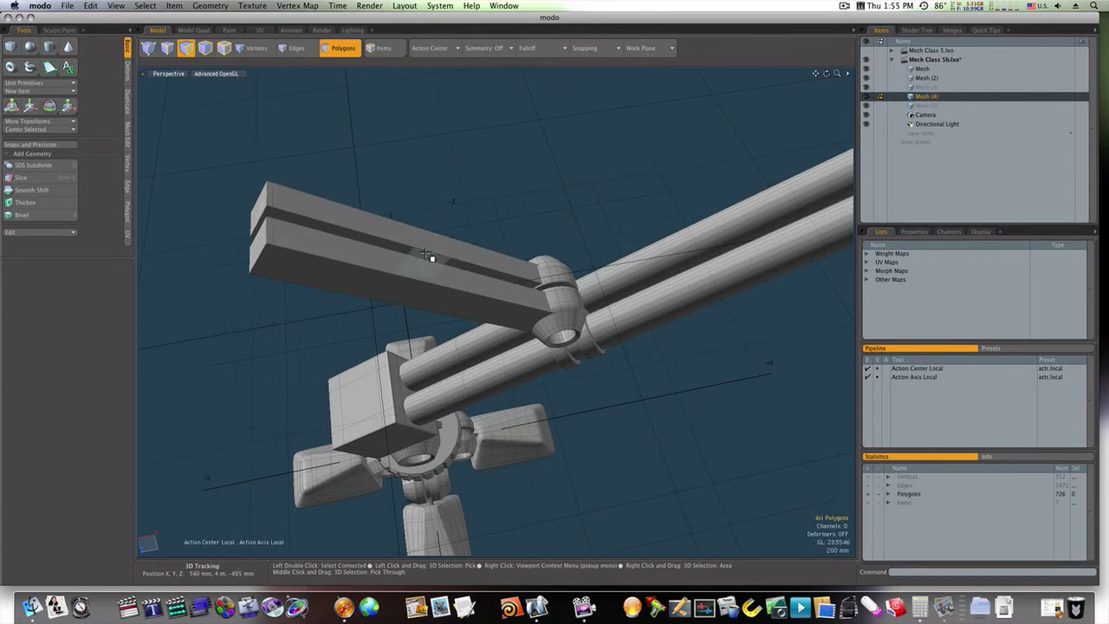
Scale the middle section of both bars to about 265.5% in Y so the bars widen at their centre.
left_click_drag(430, 257, 429, 247)
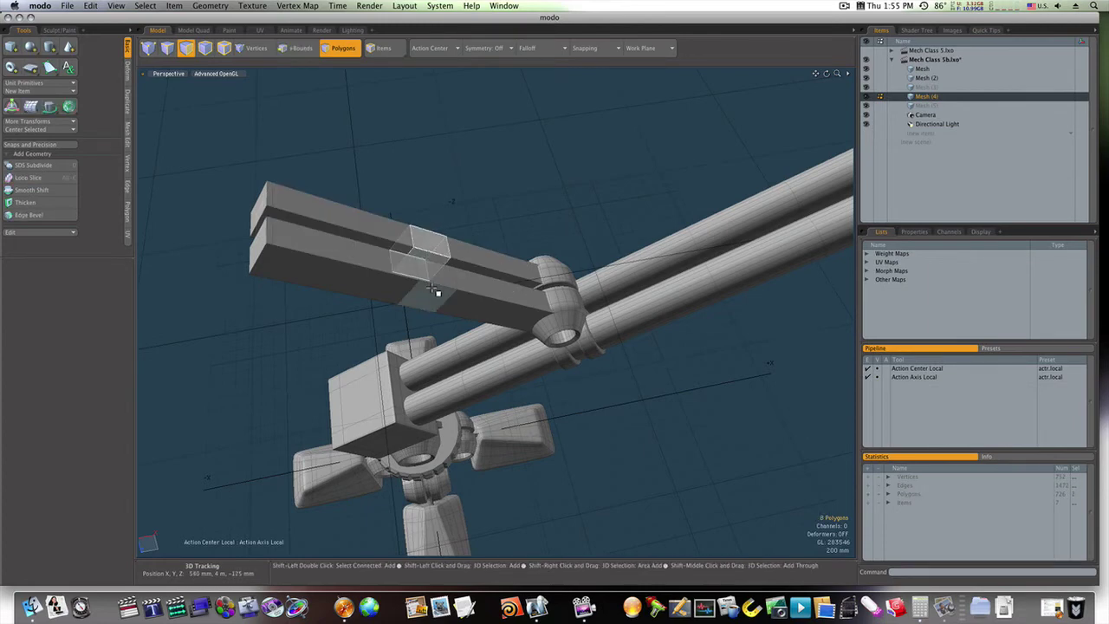
key("r")
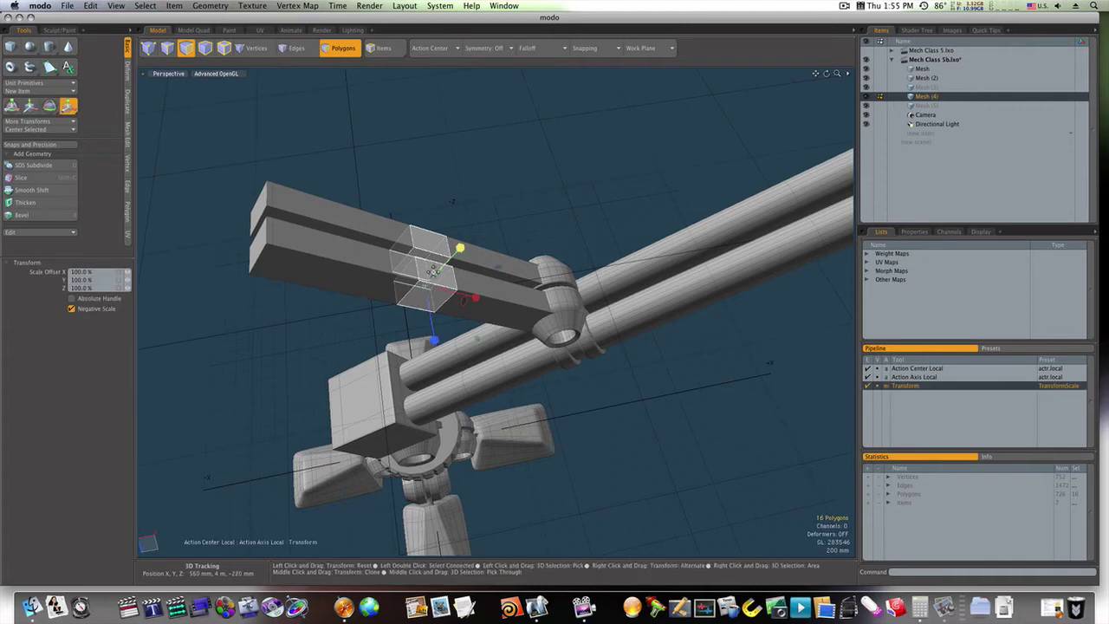
left_click_drag(453, 256, 514, 189)
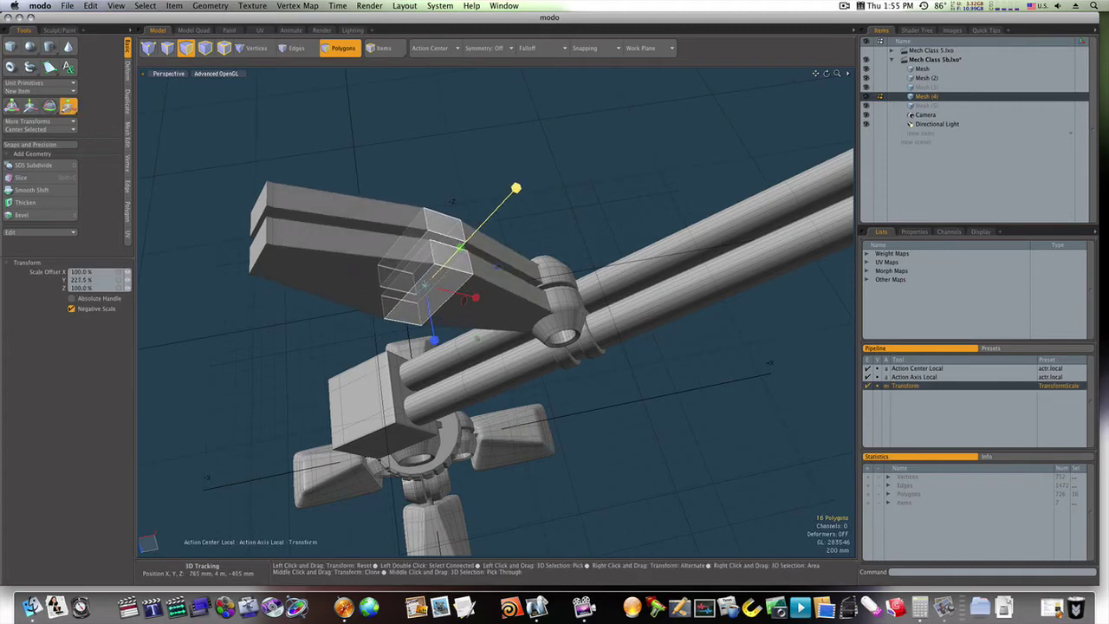
mouse_move(466, 317)
left_mouse_down("alt")
mouse_move(468, 272)
mouse_move(477, 309)
left_mouse_up("alt")
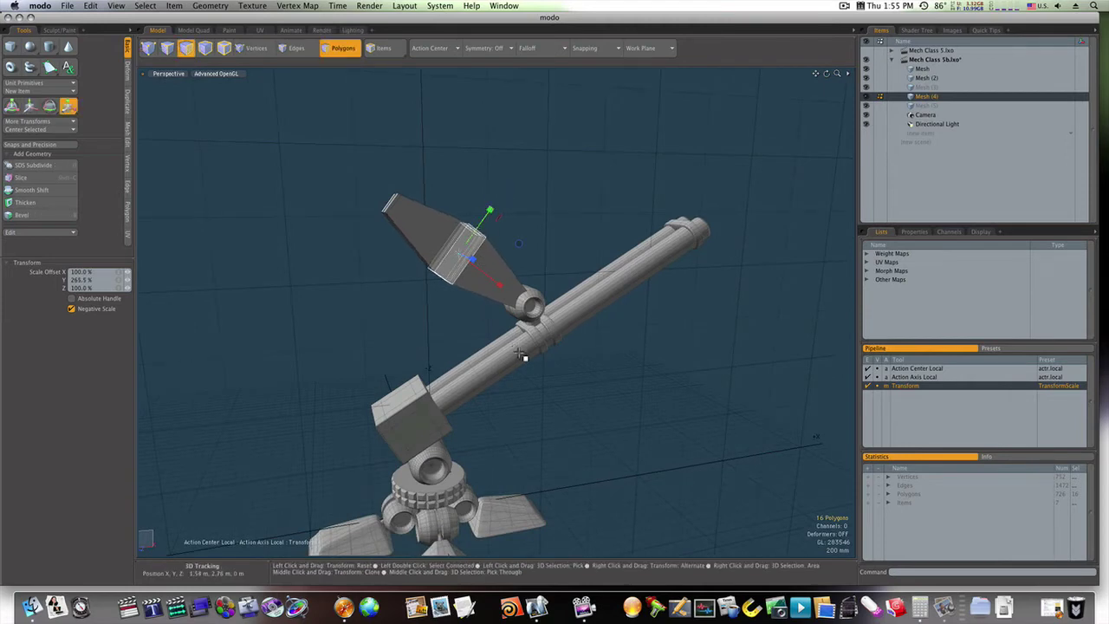
key("space")
left_click(528, 404)
Bevel the middle side faces of both bars, inner and outer, with 0 m shift and an inset of about 68 mm.
left_click_drag(440, 258, 389, 280, "ctrl+alt")
left_click(451, 288)
key("3")
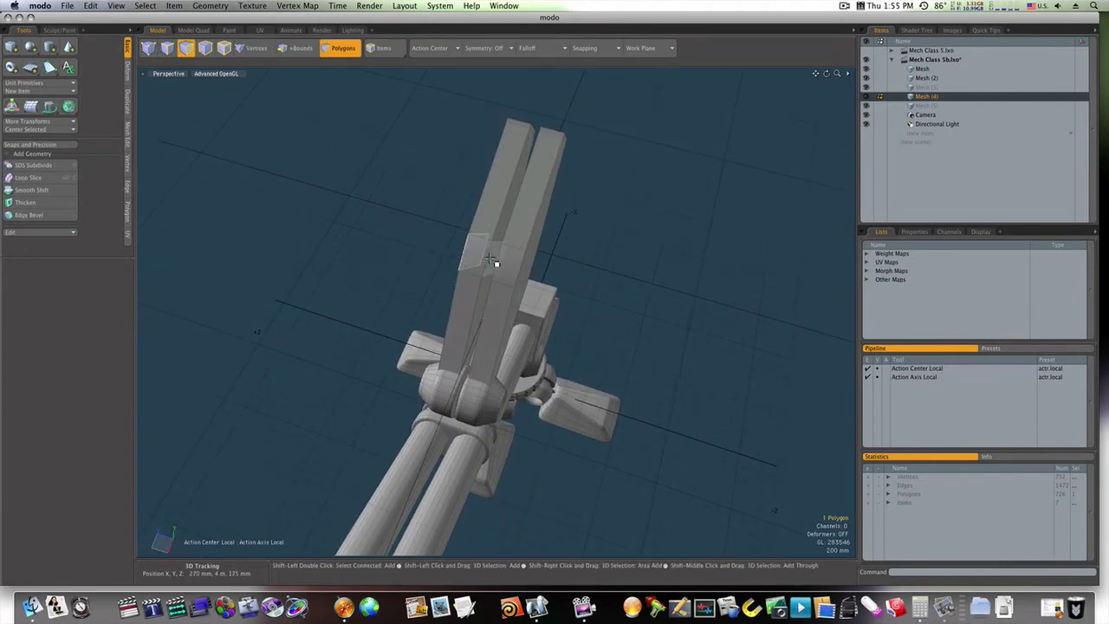
left_click(490, 260, "shift")
left_click_drag(495, 248, 509, 274, "alt")
left_click_drag(501, 272, 458, 232, "alt")
key("b")
left_click(512, 253, "shift")
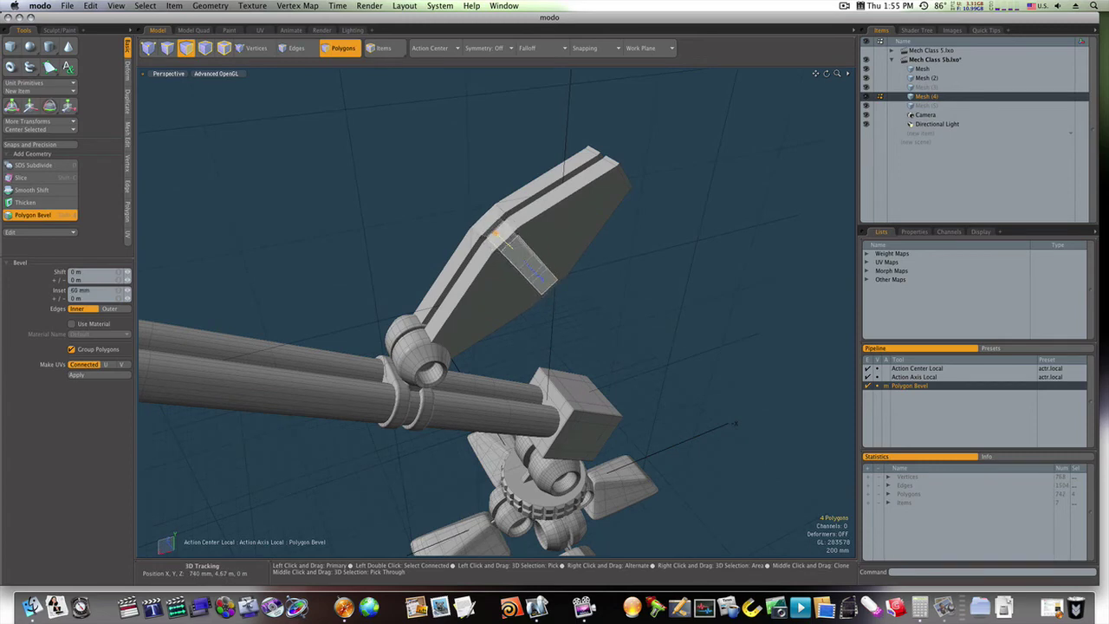
Narrow the four inset polygons by scaling them to about 33.5% in X.
key("r")
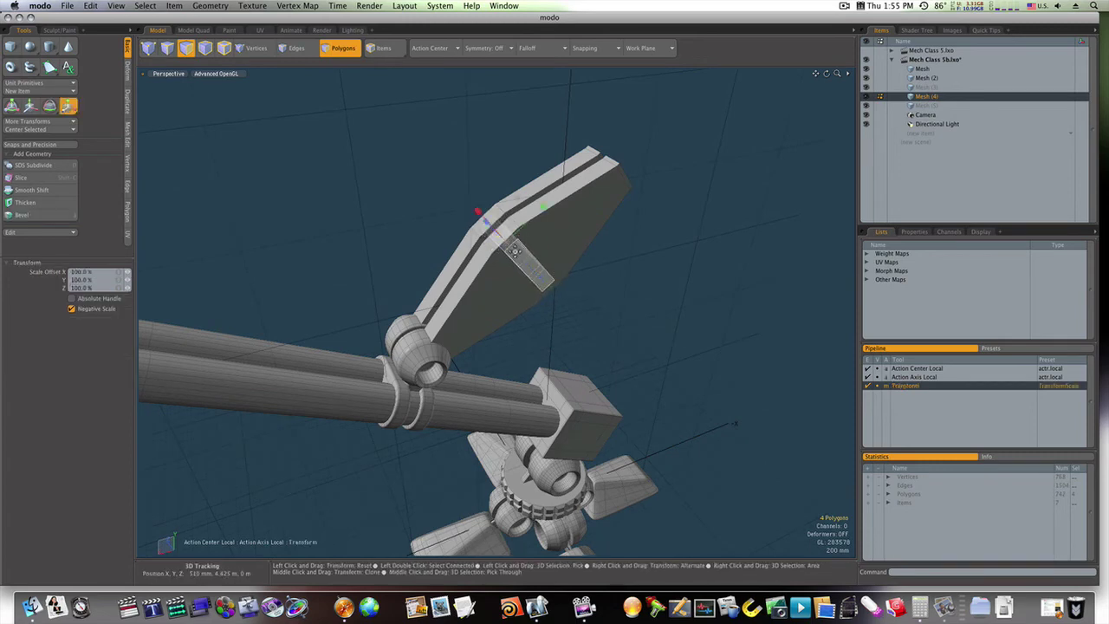
mouse_move(499, 234)
left_mouse_down("alt")
mouse_move(520, 274)
mouse_move(491, 241)
left_mouse_up("alt")
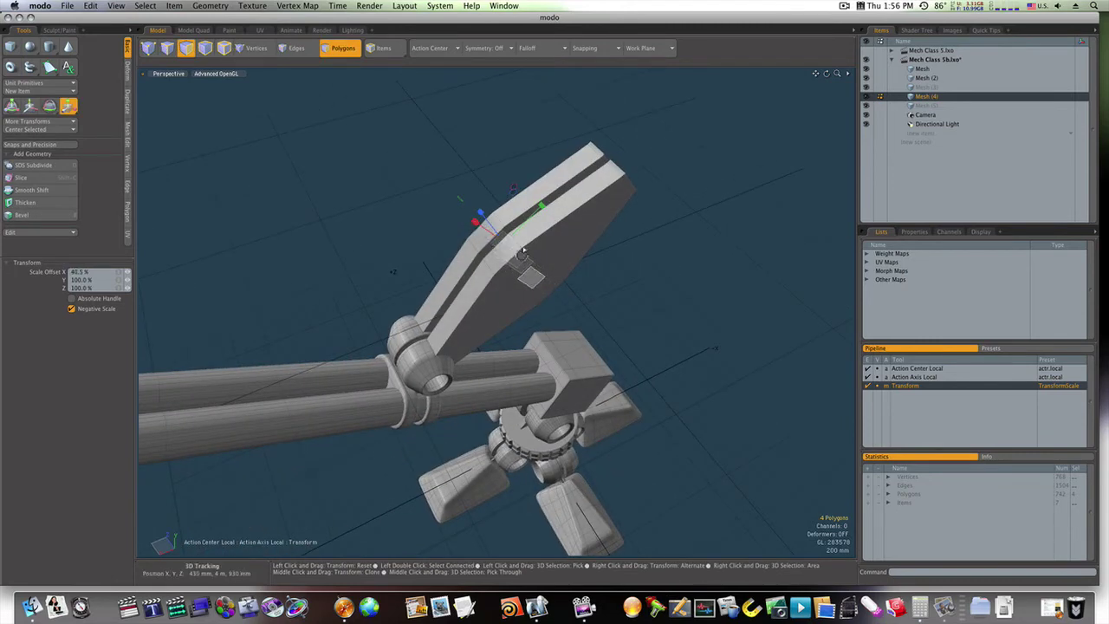
left_click_drag(521, 253, 458, 264, "alt")
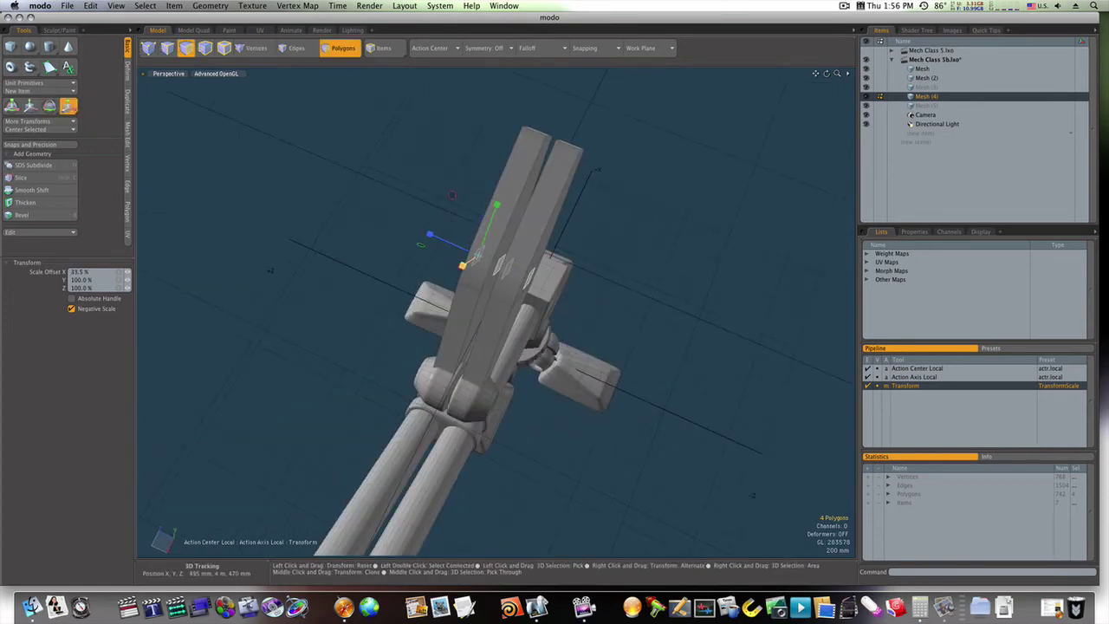
key("q")
Bridge the outer and inner inset polygons of one bar with one segment to cut a hole through it.
left_click_drag(606, 299, 525, 225, "alt")
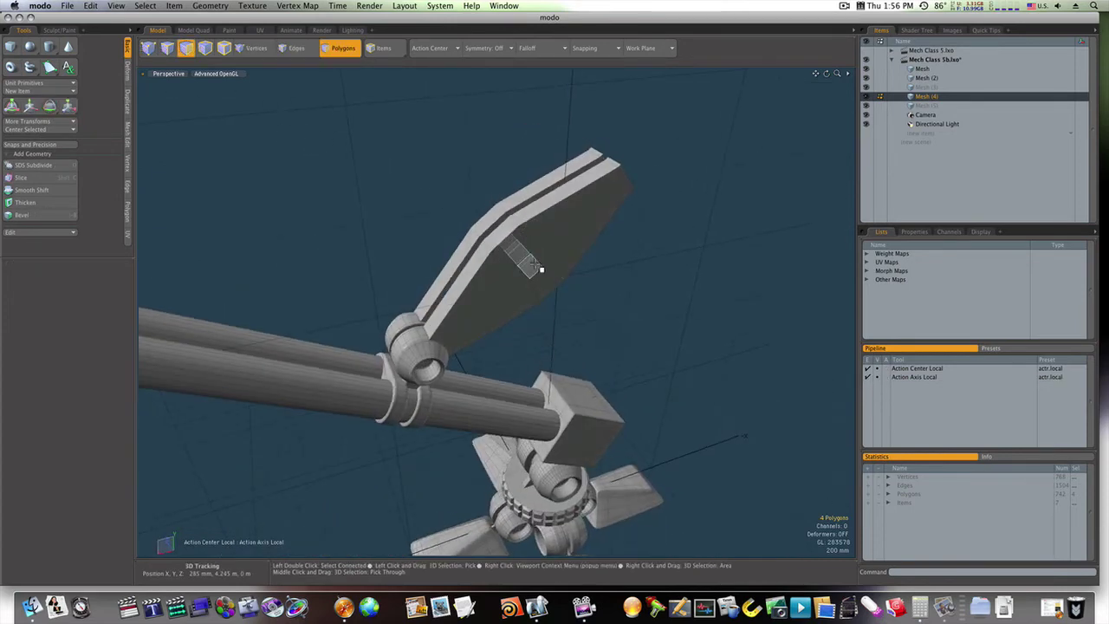
left_click(535, 264)
left_click_drag(535, 265, 661, 282, "alt")
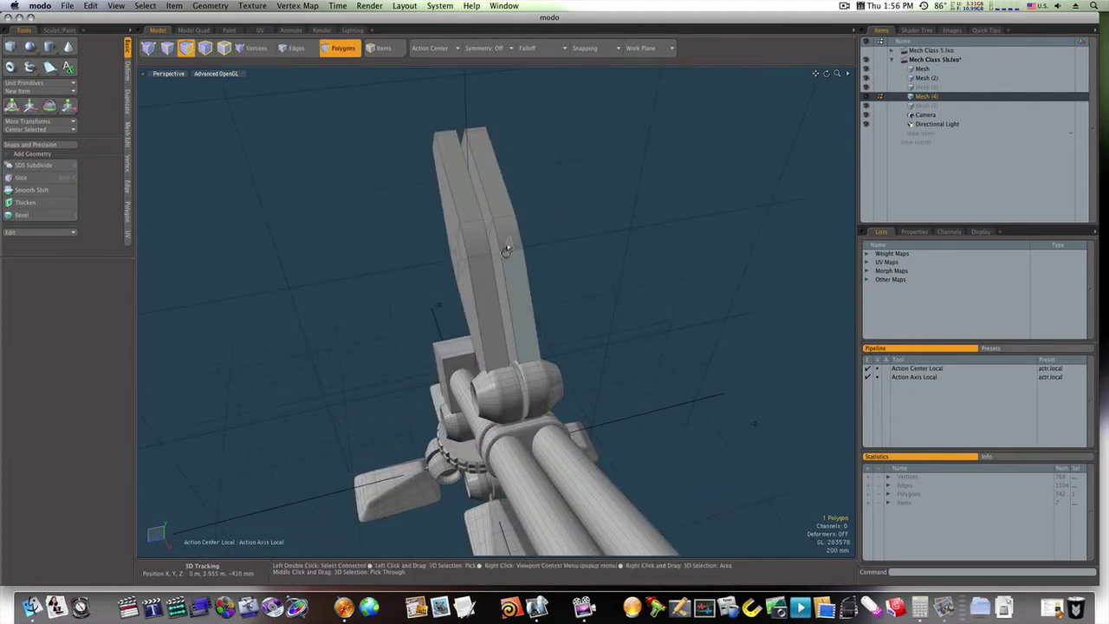
mouse_move(507, 250)
left_mouse_down("alt")
mouse_move(545, 250)
mouse_move(525, 247)
left_mouse_up("alt")
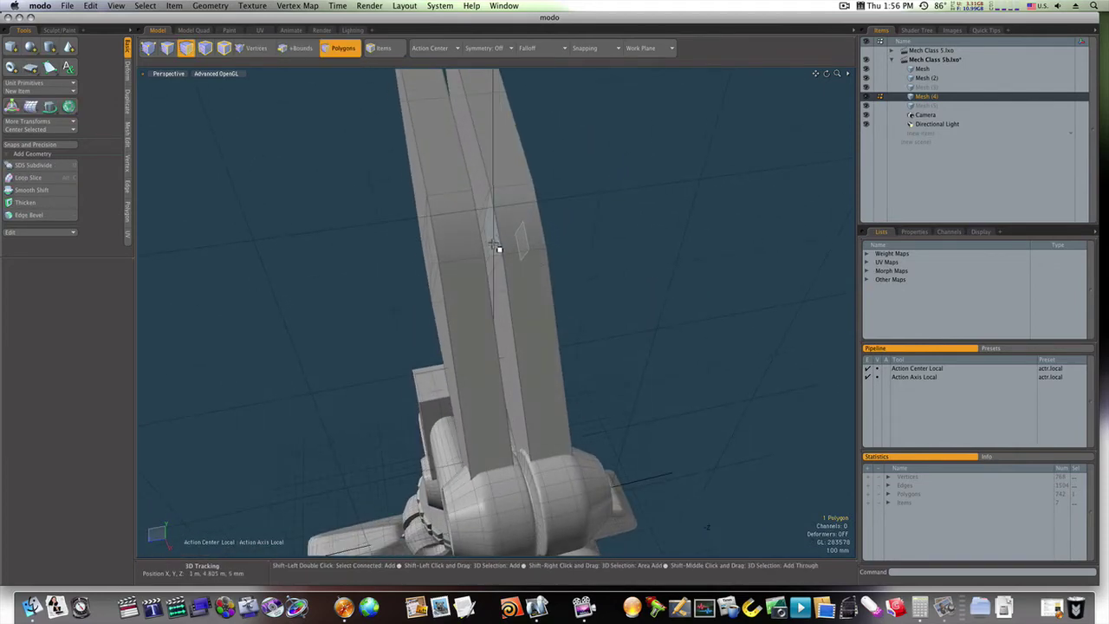
left_click(486, 244, "shift")
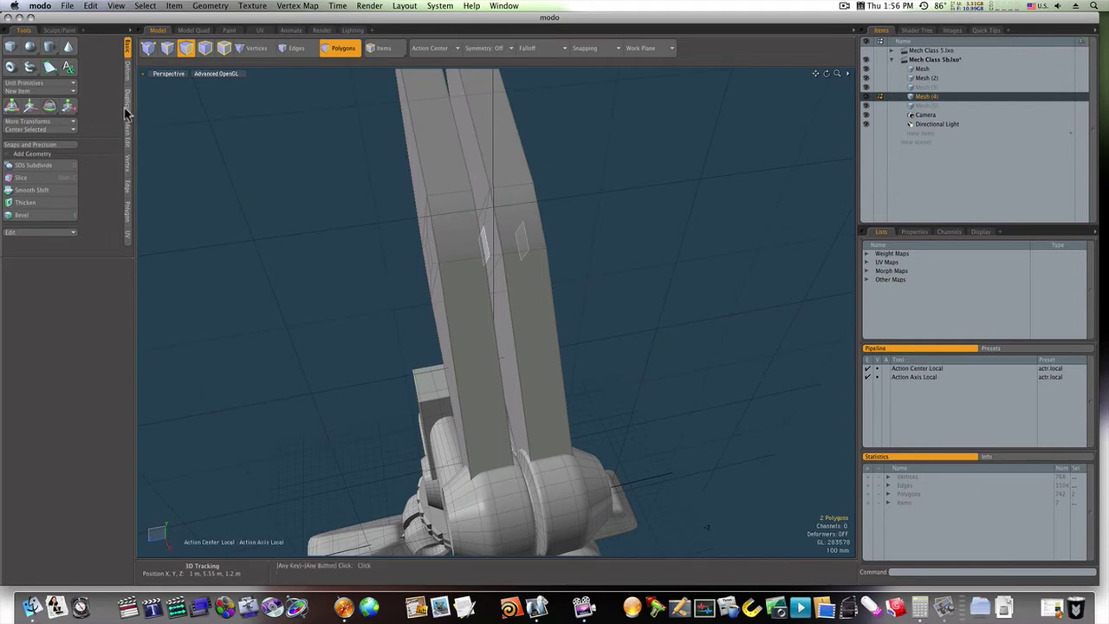
left_click(126, 107)
left_click(61, 79)
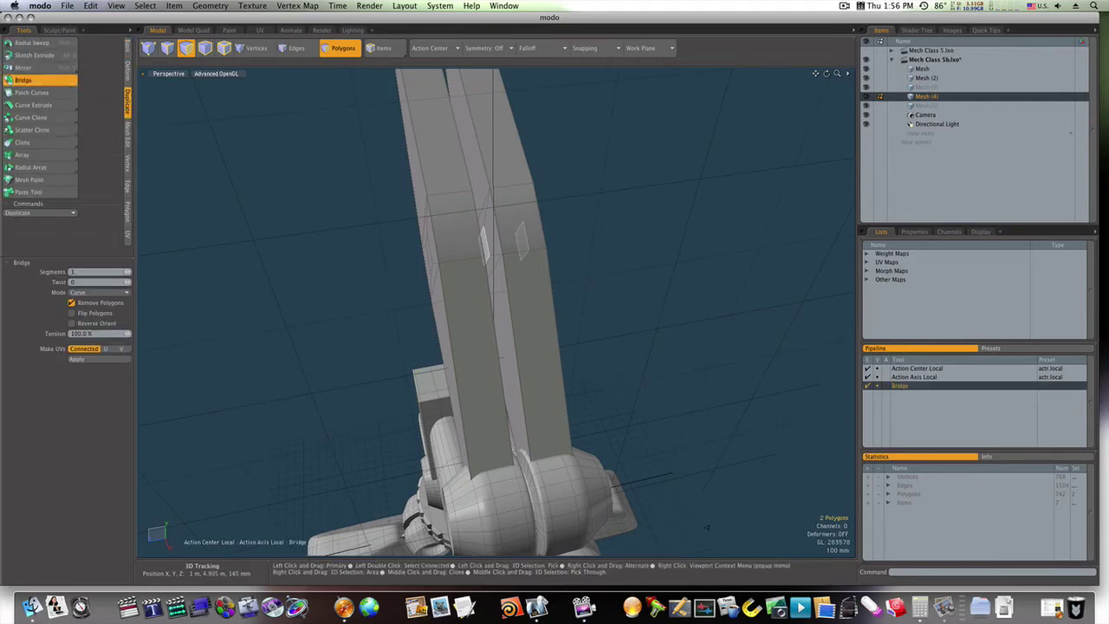
key("space")
Bridge the matching inset polygons of the second bar to cut the same hole through it.
left_click_drag(500, 255, 459, 241, "alt")
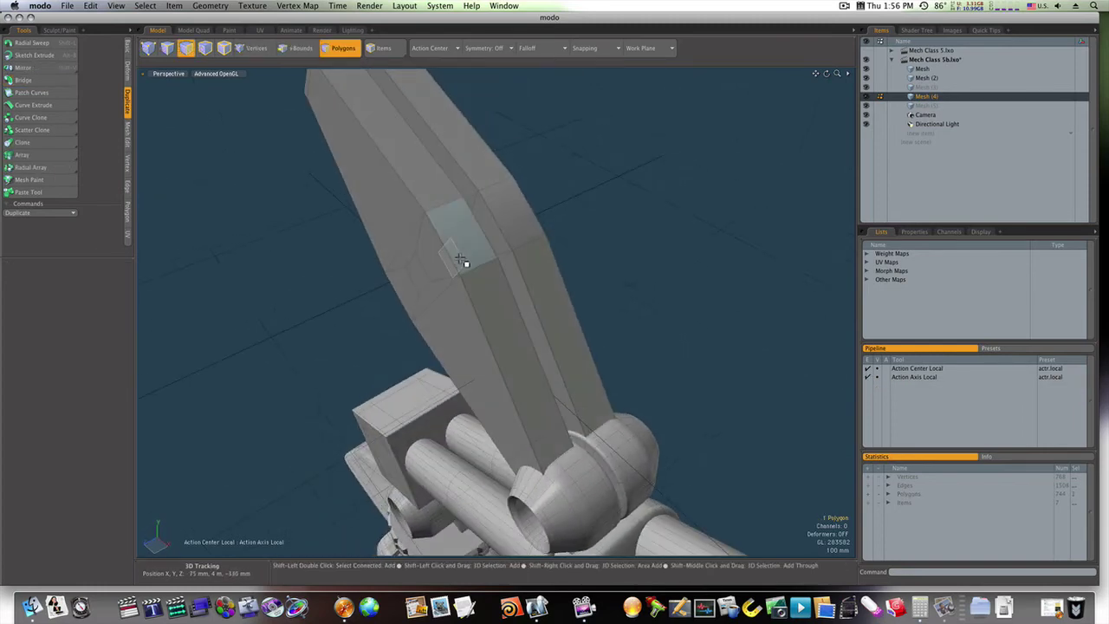
left_click(420, 276, "shift")
left_click(55, 80)
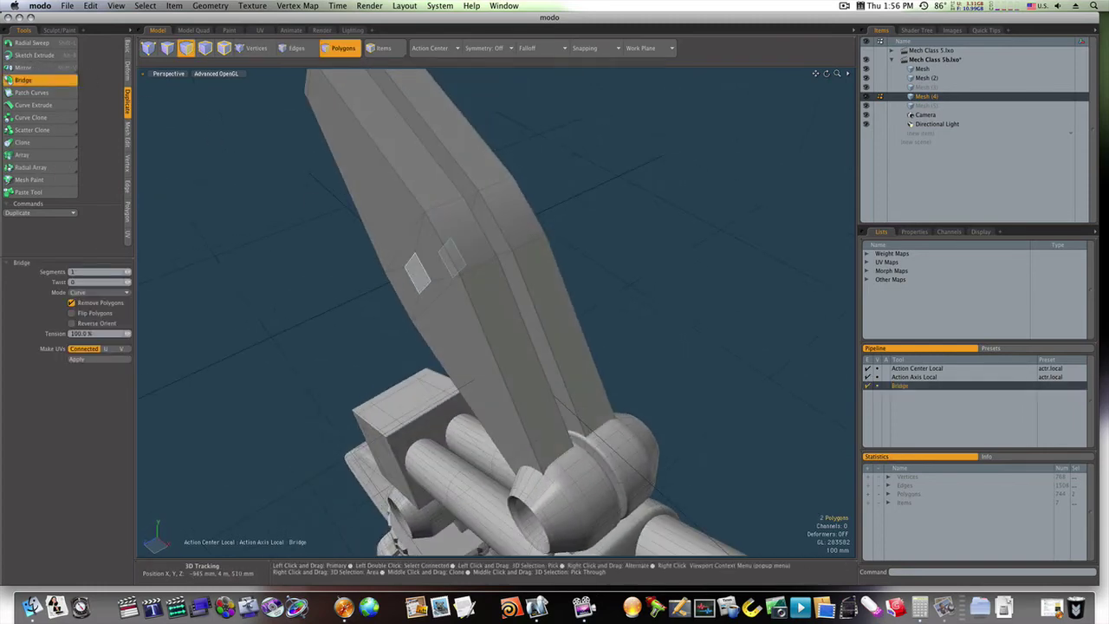
left_click_drag(376, 280, 433, 268, "alt")
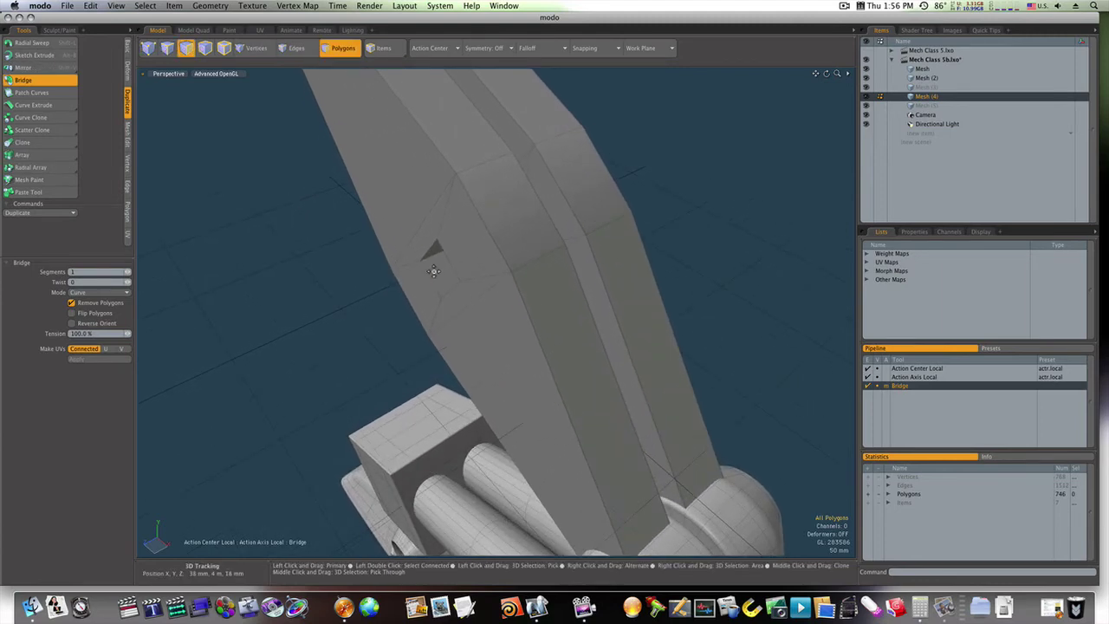
key("space")
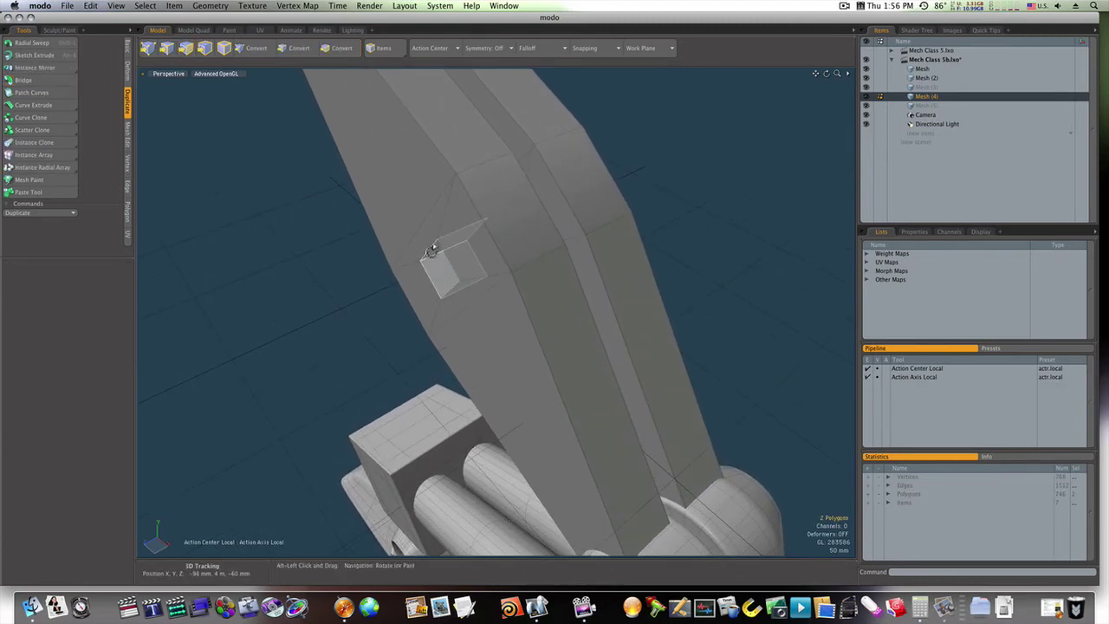
Add symmetric loop slices along the walls of each bar's hole, at 10% in one and 6.5% in the other.
key("alt+c")
left_click_drag(433, 262, 470, 249)
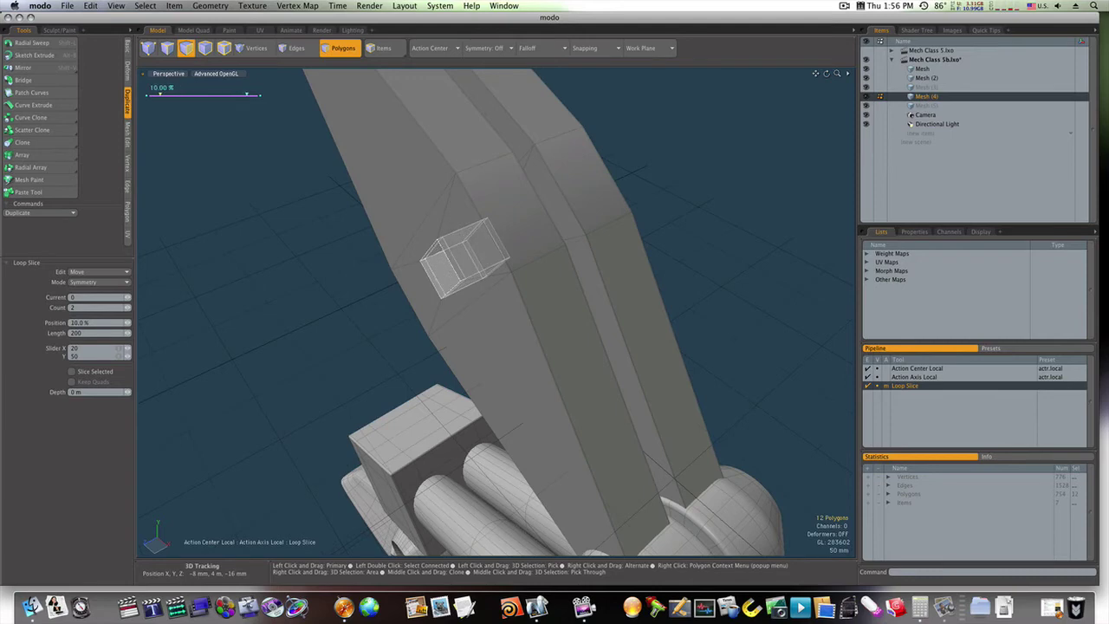
key("space")
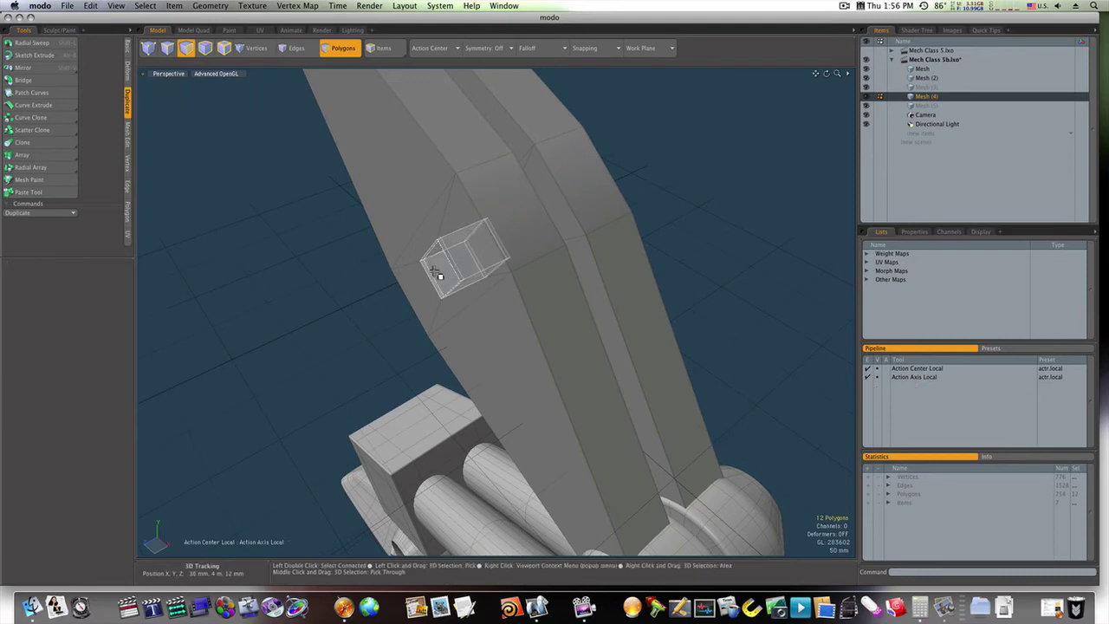
left_click_drag(557, 272, 350, 254, "alt")
key("3")
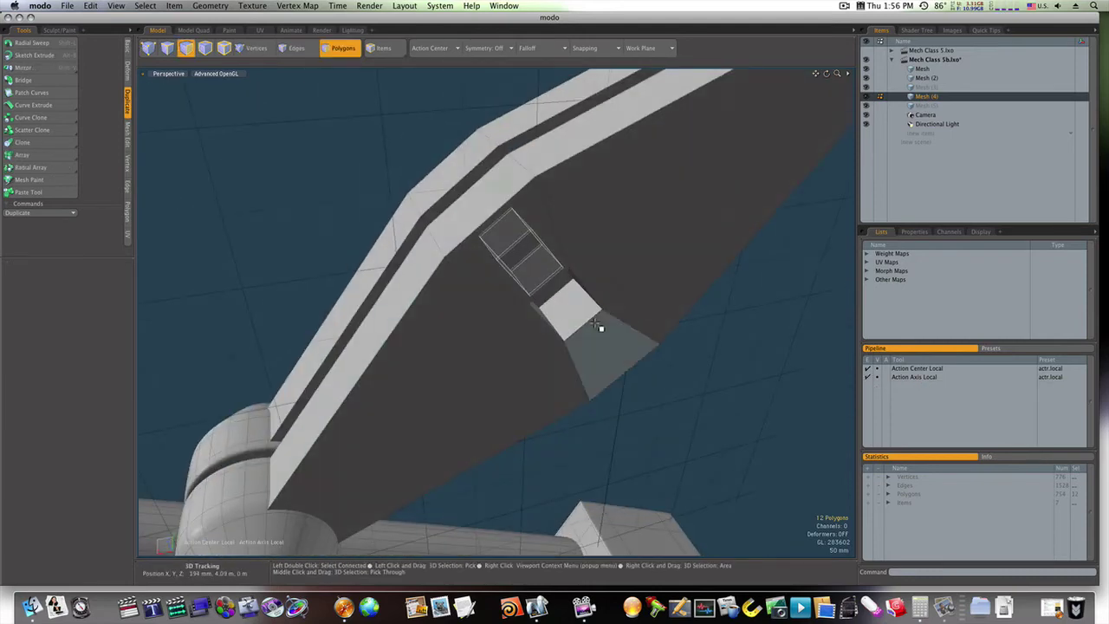
left_click(574, 317)
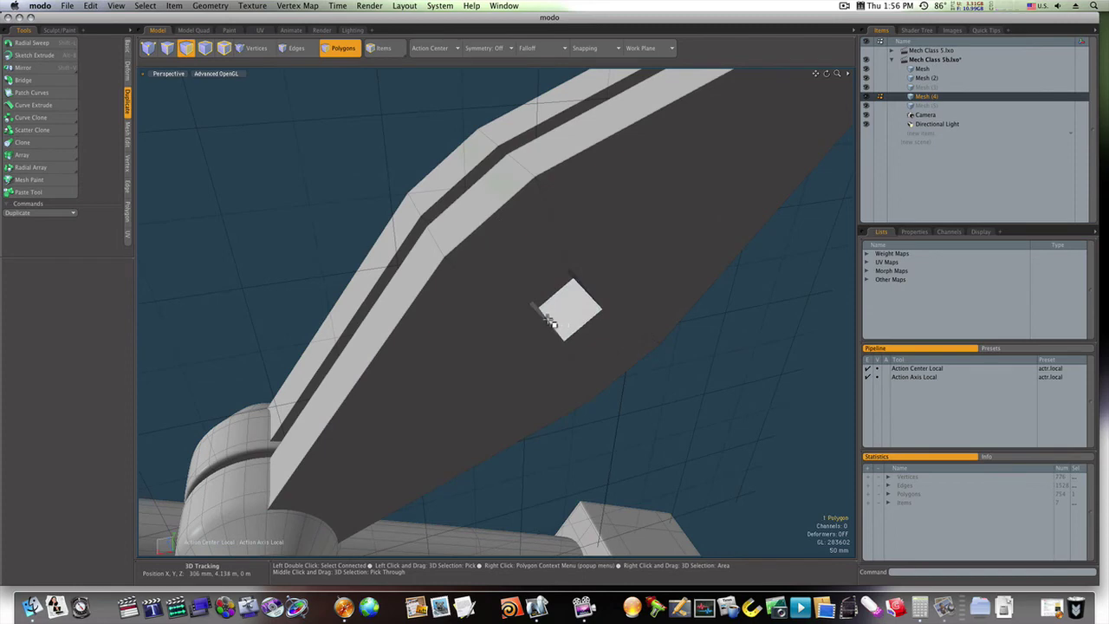
key("alt+c")
left_click_drag(546, 318, 539, 317)
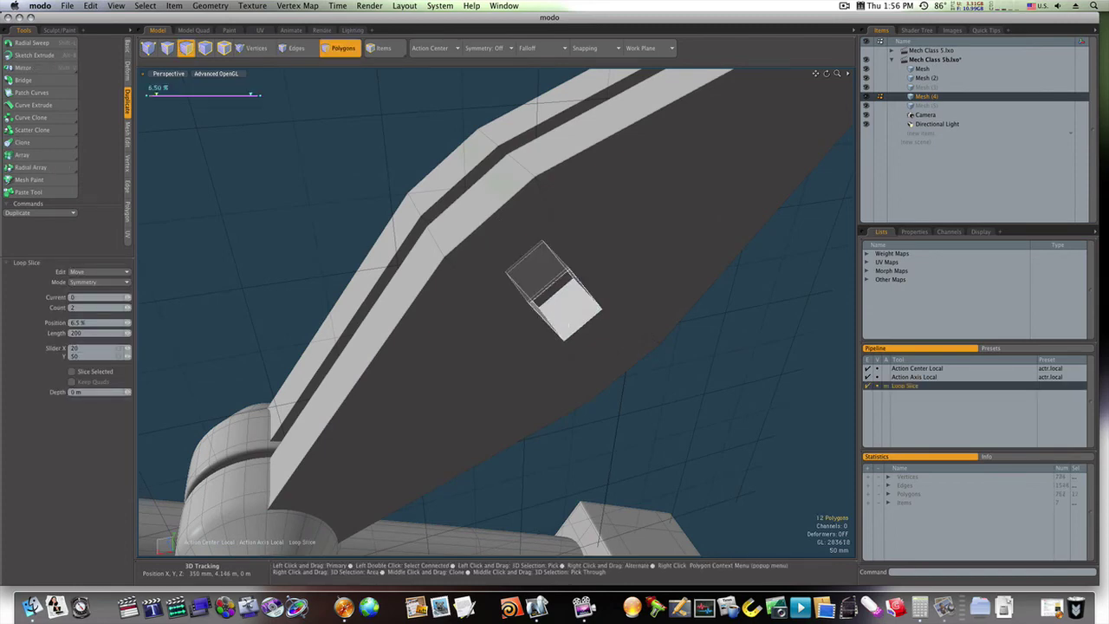
key("space")
Loop-select the polygons framing one bar's hole and add symmetric 7.5% loop slices on its outer face, repeating on its inner face.
left_click(564, 346)
left_click(583, 353, "shift")
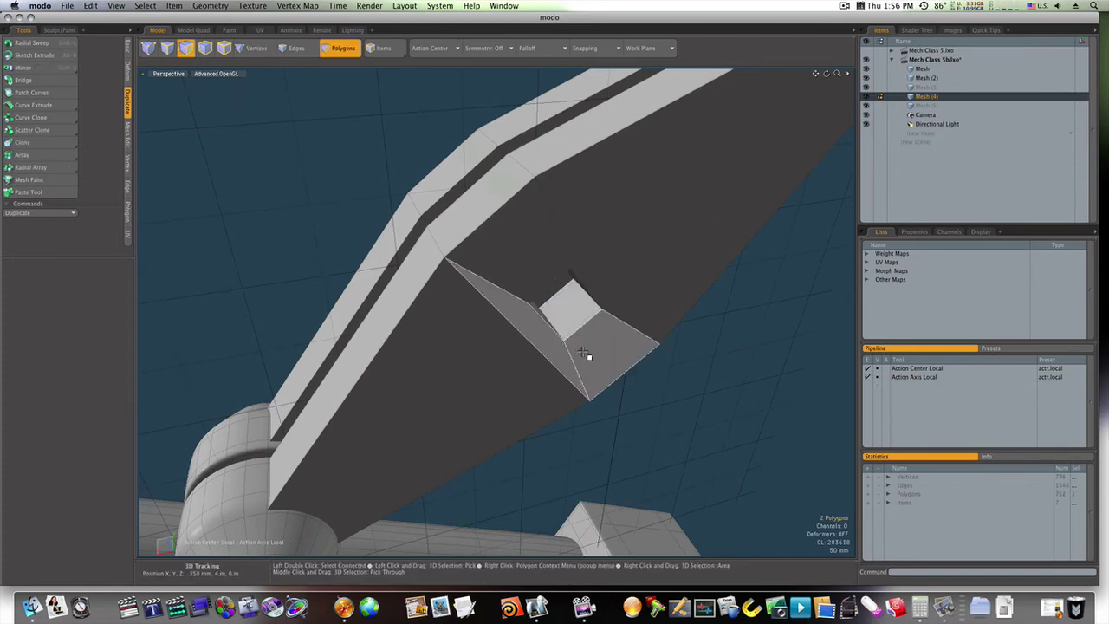
key("l")
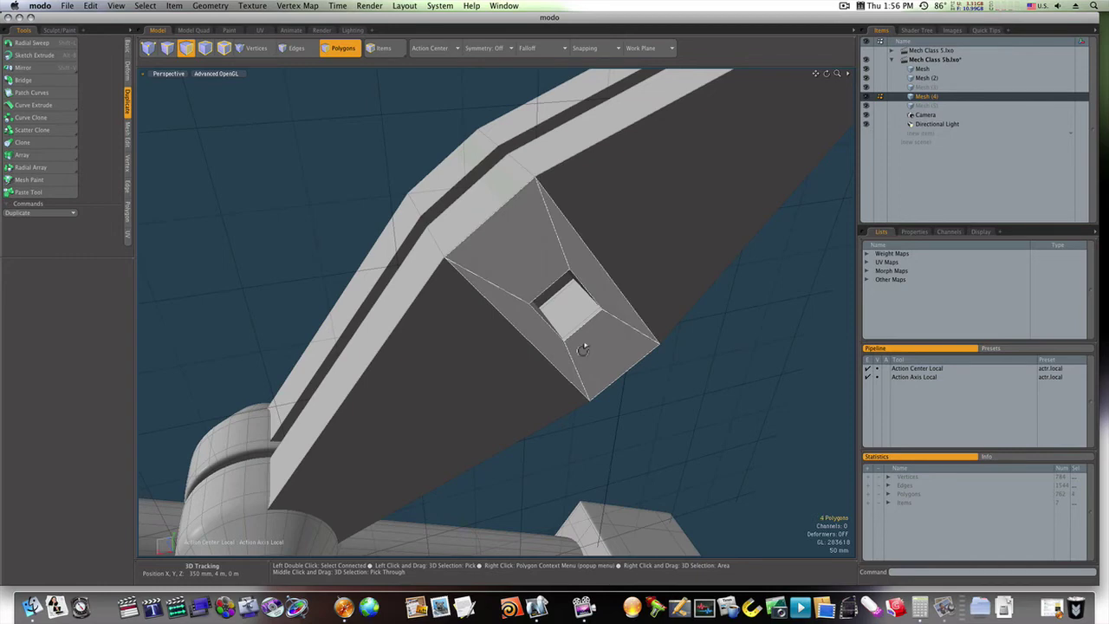
key("alt+c")
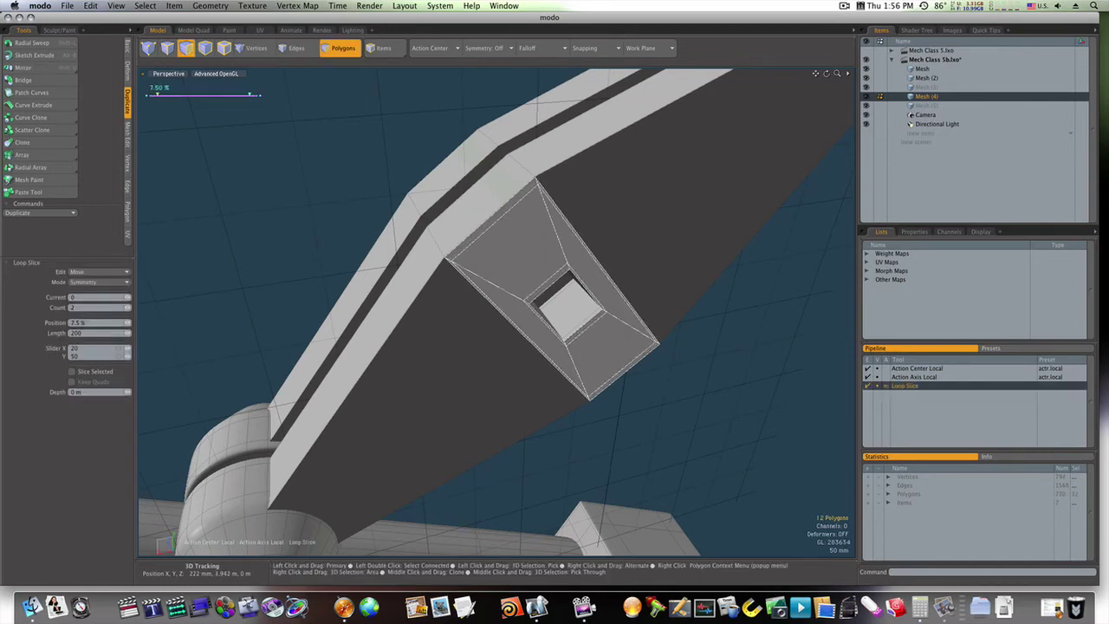
key("space")
left_click_drag(509, 297, 643, 309, "alt")
left_click(536, 211)
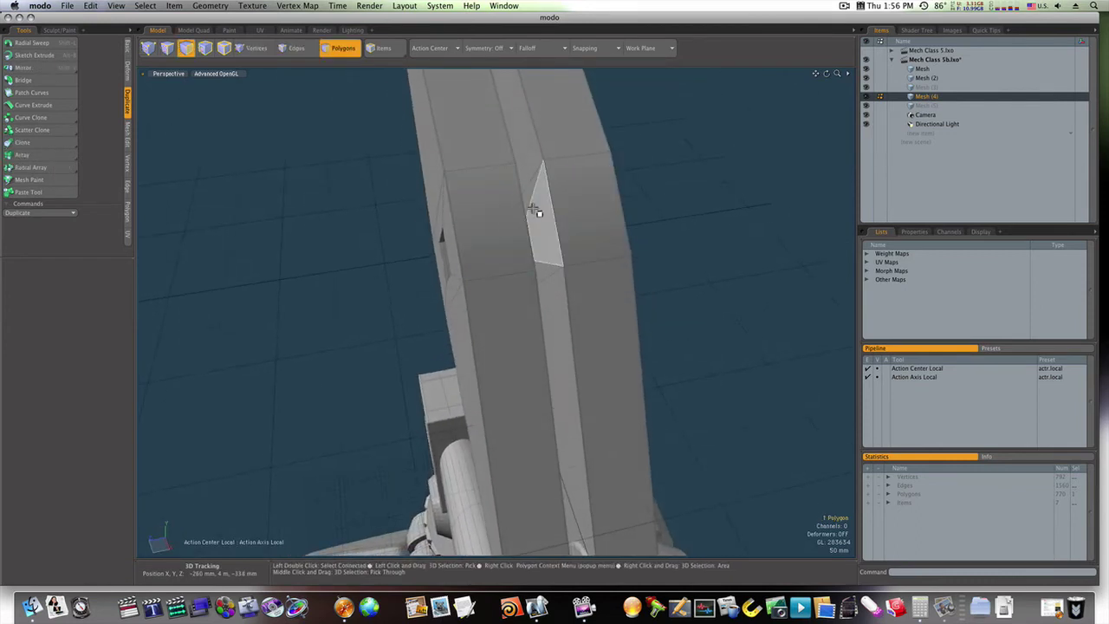
key("l")
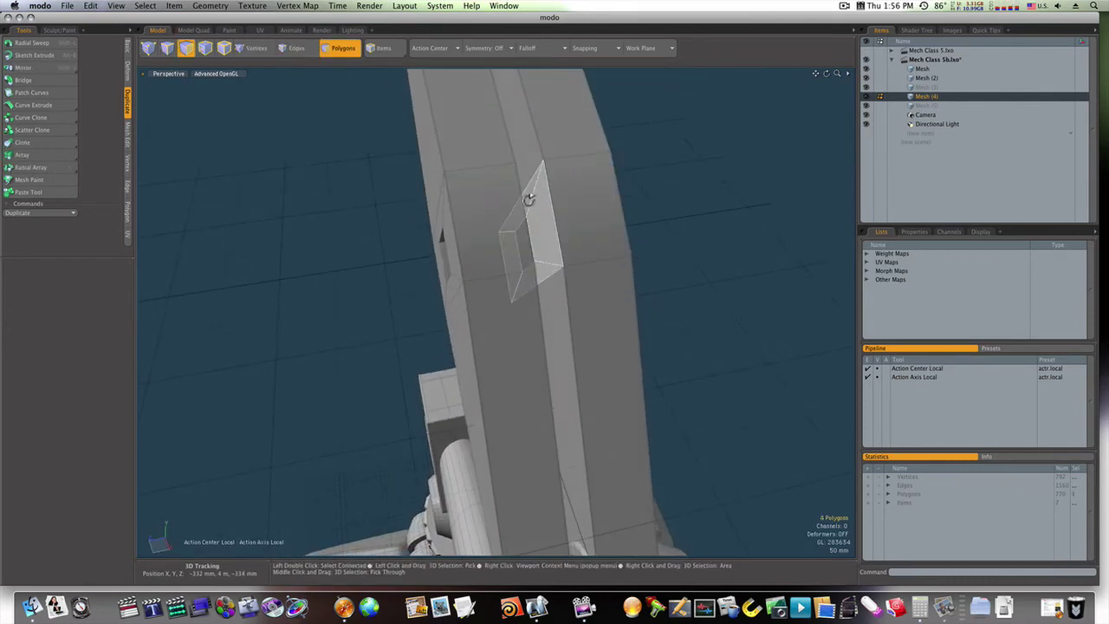
key("alt+c")
key("space")
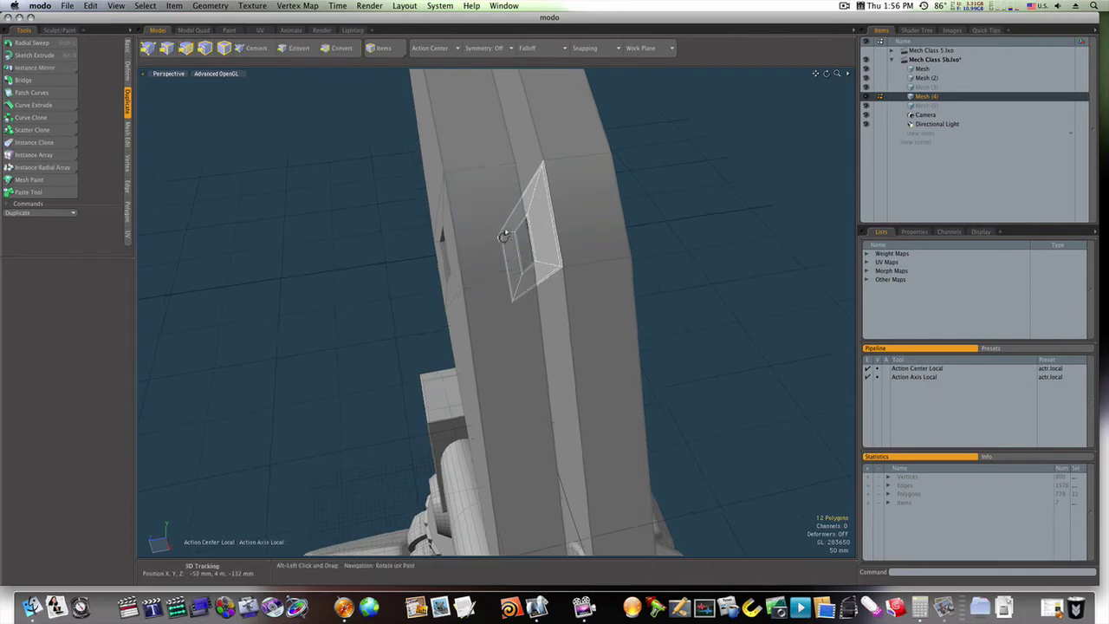
Add symmetric 7.5% loop slices to the polygons framing the second bar's hole, on its inner and outer faces.
left_click_drag(506, 237, 444, 245, "alt")
left_click(515, 222)
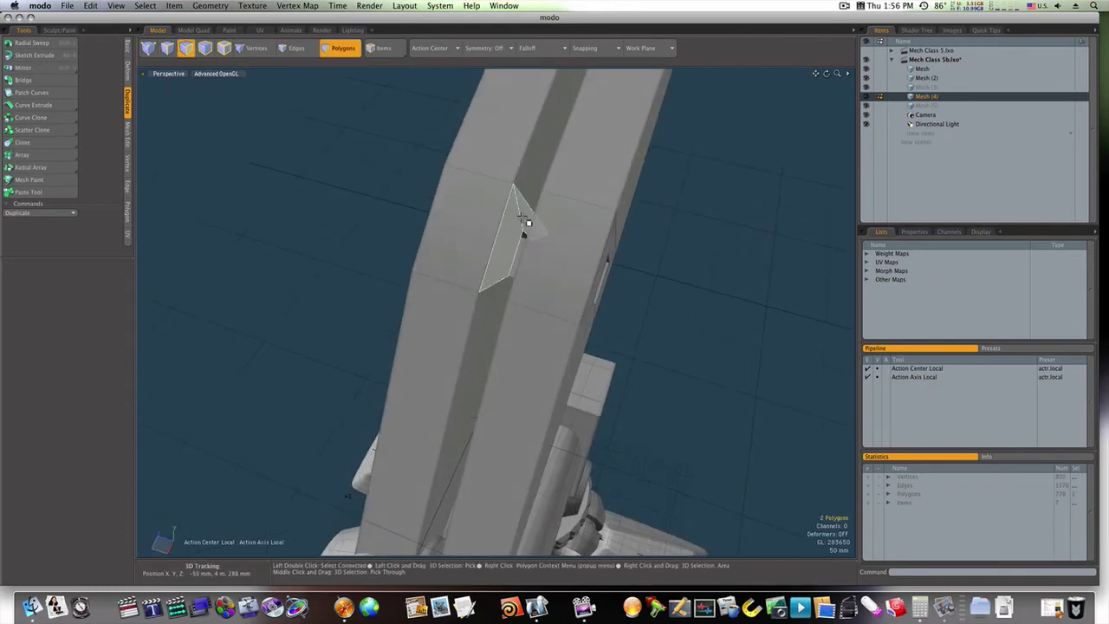
key("alt+c")
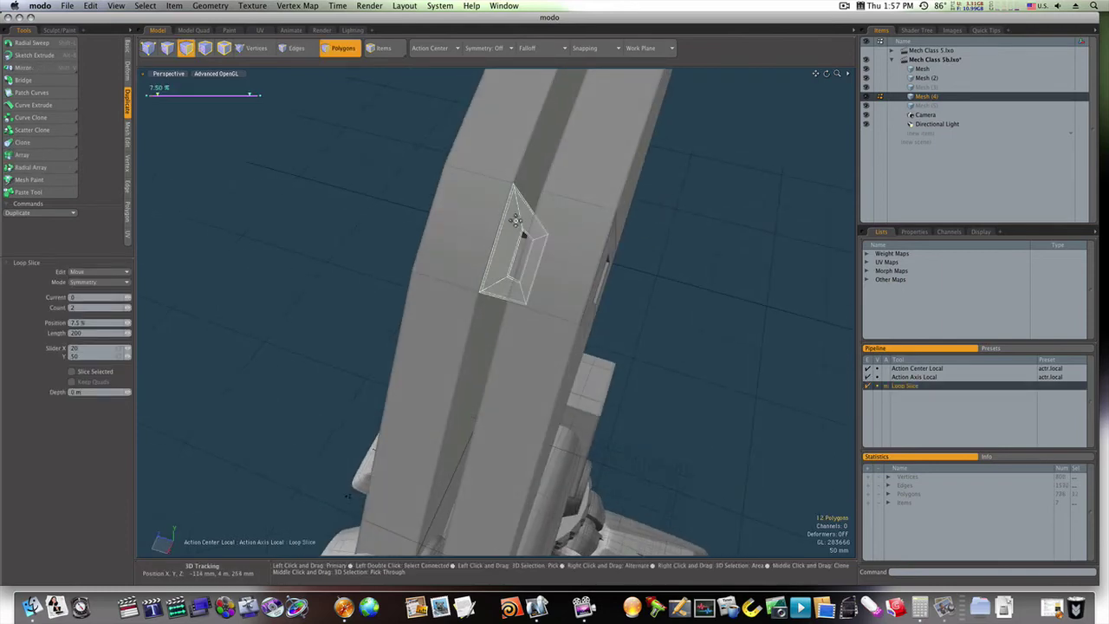
left_click_drag(514, 228, 669, 198, "alt")
key("space")
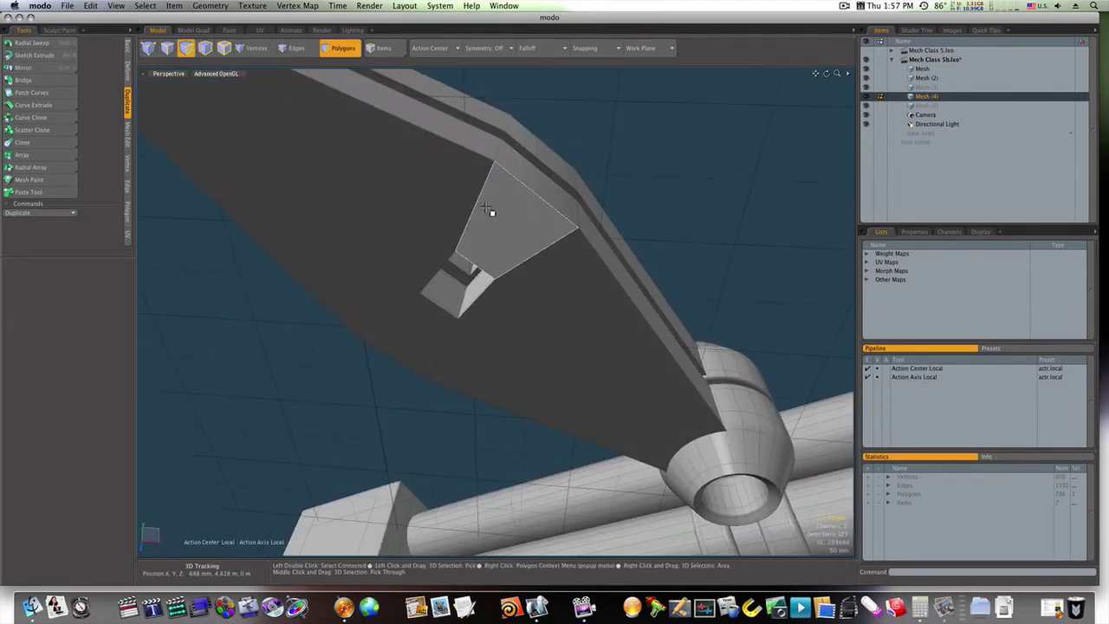
left_click(468, 213, "shift")
key("l")
key("alt+c")
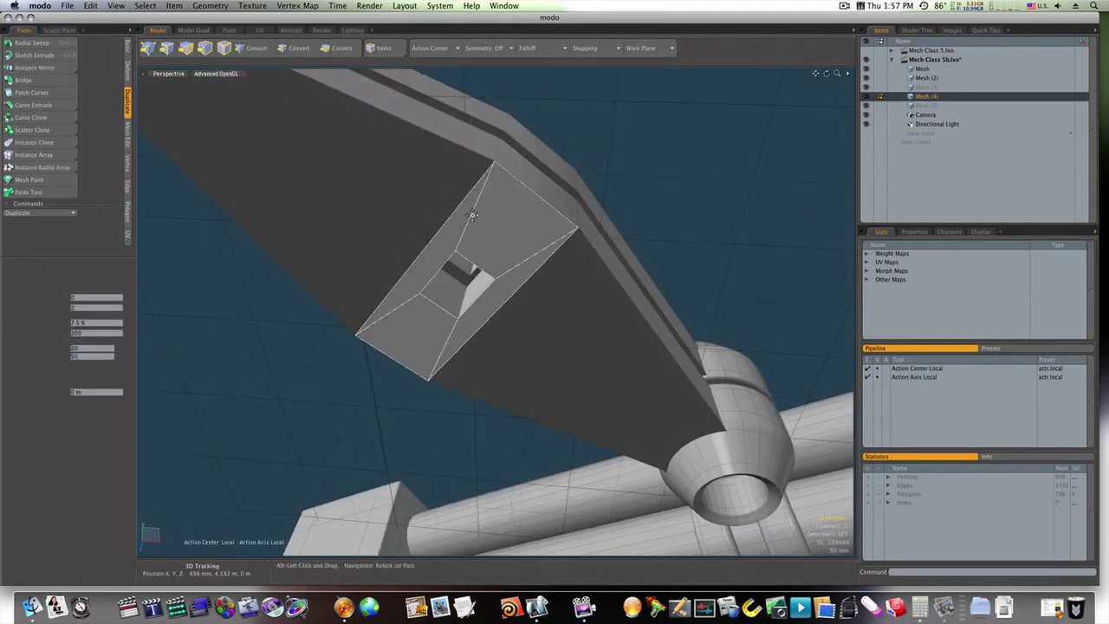
left_click(478, 218)
key("space")
Select both bars completely and switch on their subdivision smoothing.
left_click(669, 217)
double_click(578, 227)
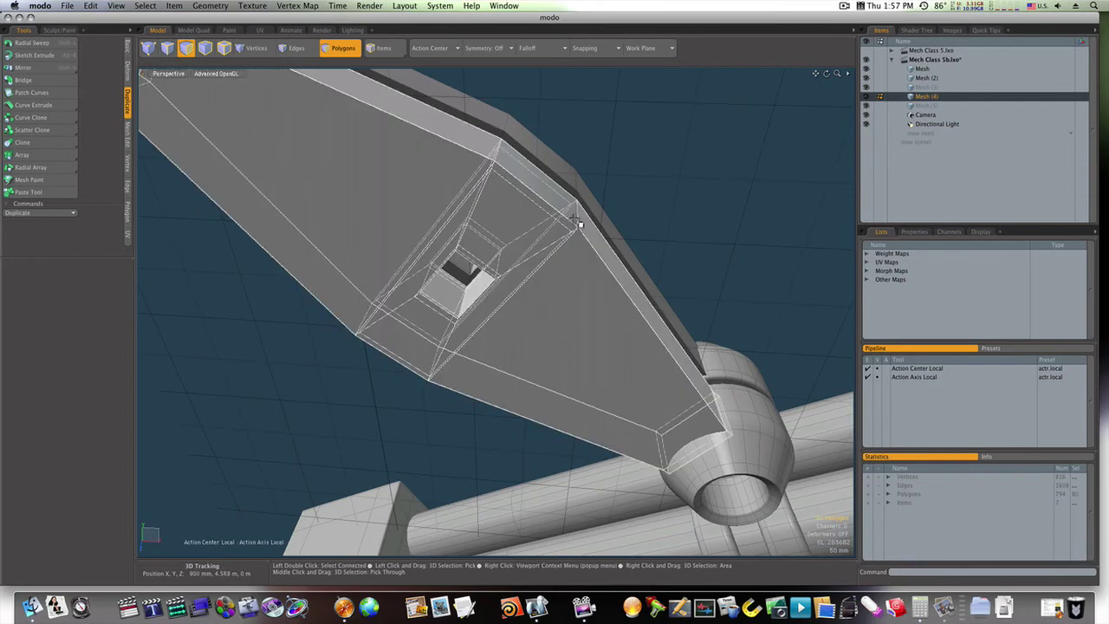
double_click(580, 196, "shift")
left_click_drag(585, 201, 569, 271, "alt")
key("3")
key("Tab")
Add symmetric loop slices to the polygons between one bar's hole and its lower edge.
key("alt+c")
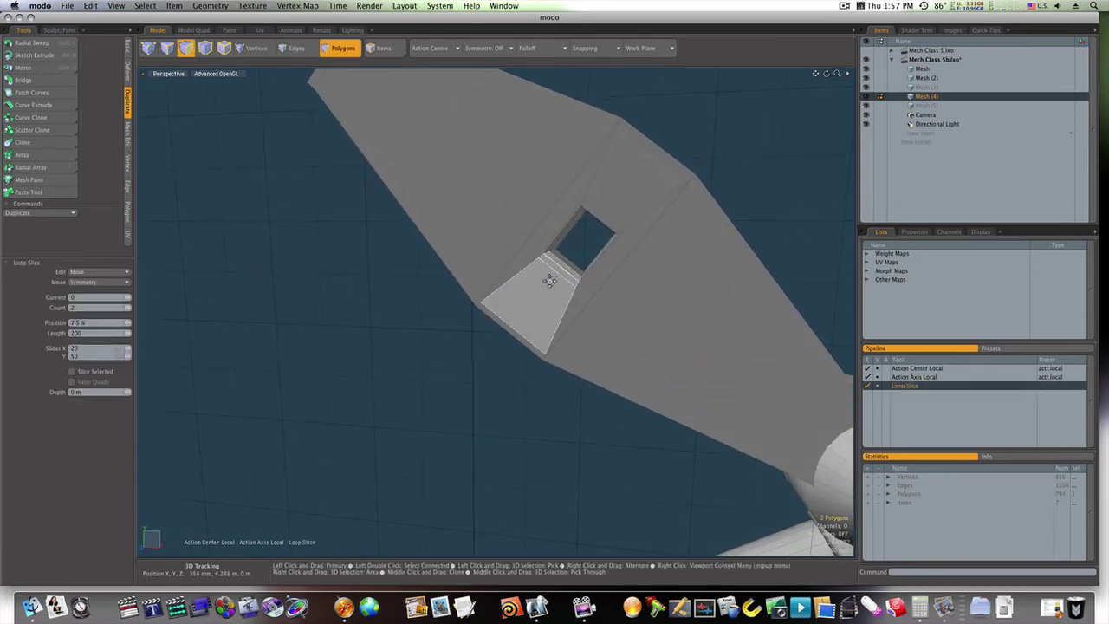
left_click(550, 281)
key("space")
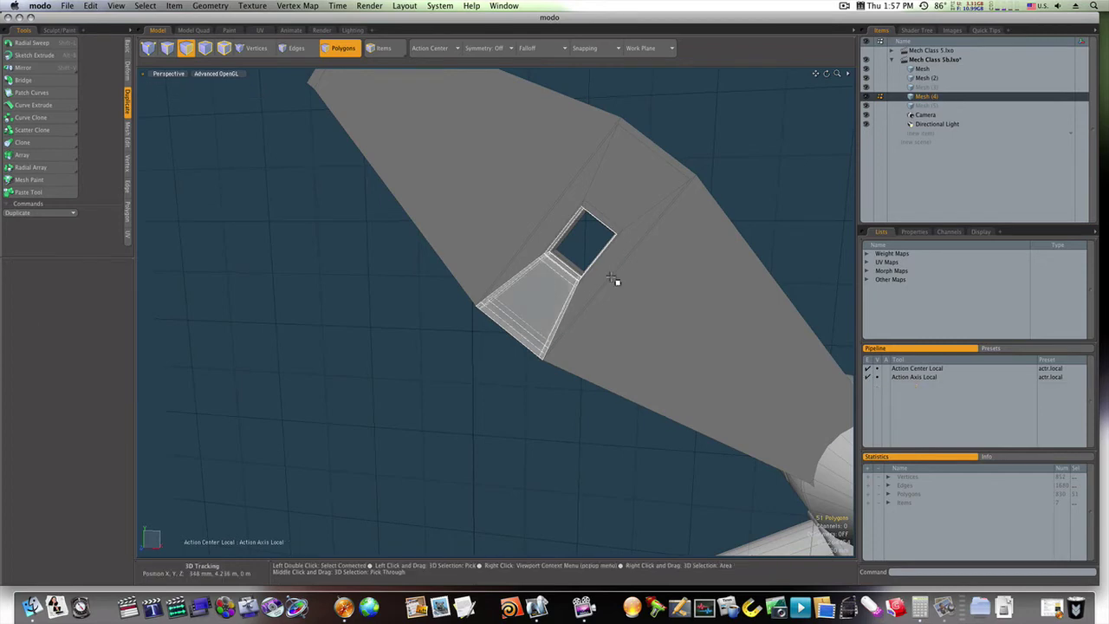
left_click_drag(632, 265, 443, 272, "alt")
key("3")
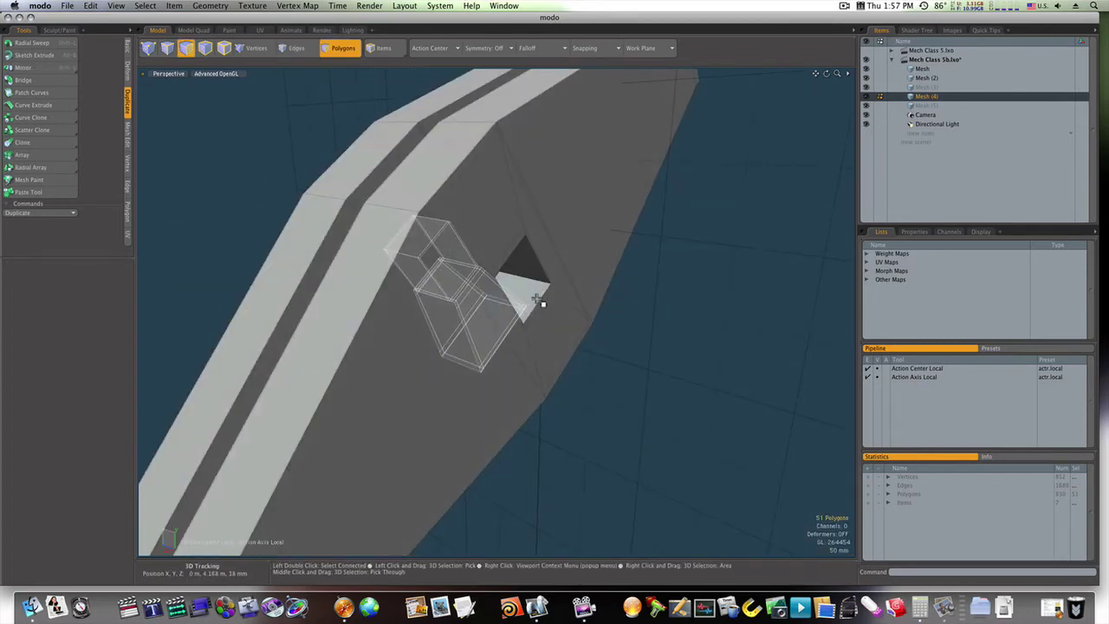
Repeat the lower-section slices on the other bar as symmetric 5.5% loop slices, and preview both bars with subdivision smoothing.
key("alt+c")
left_click(552, 312)
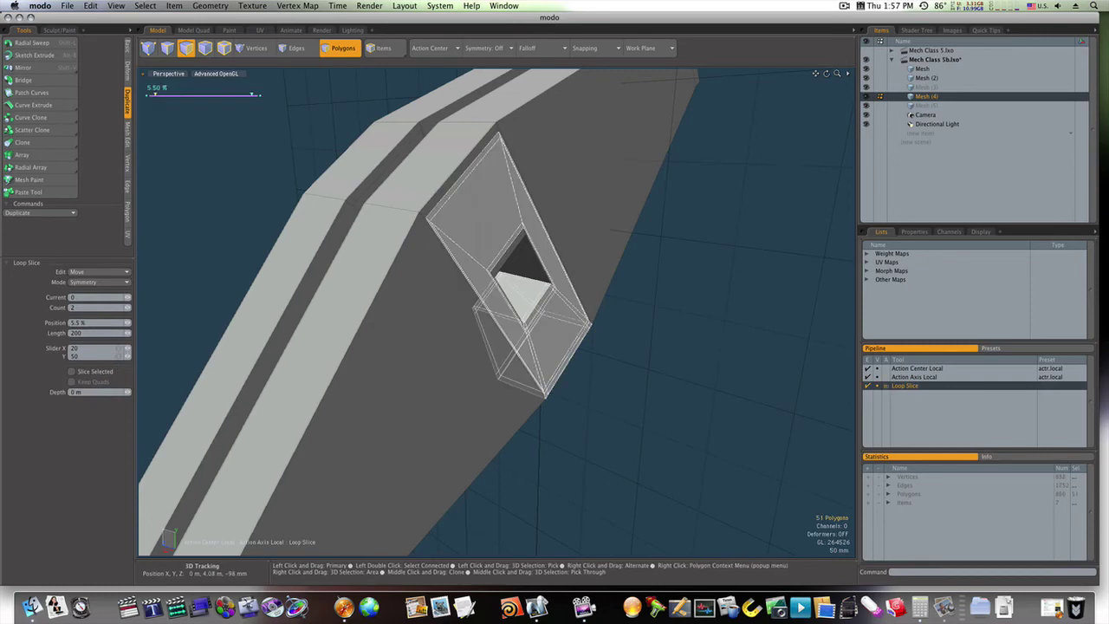
key("space")
left_click(708, 392)
key("Tab")
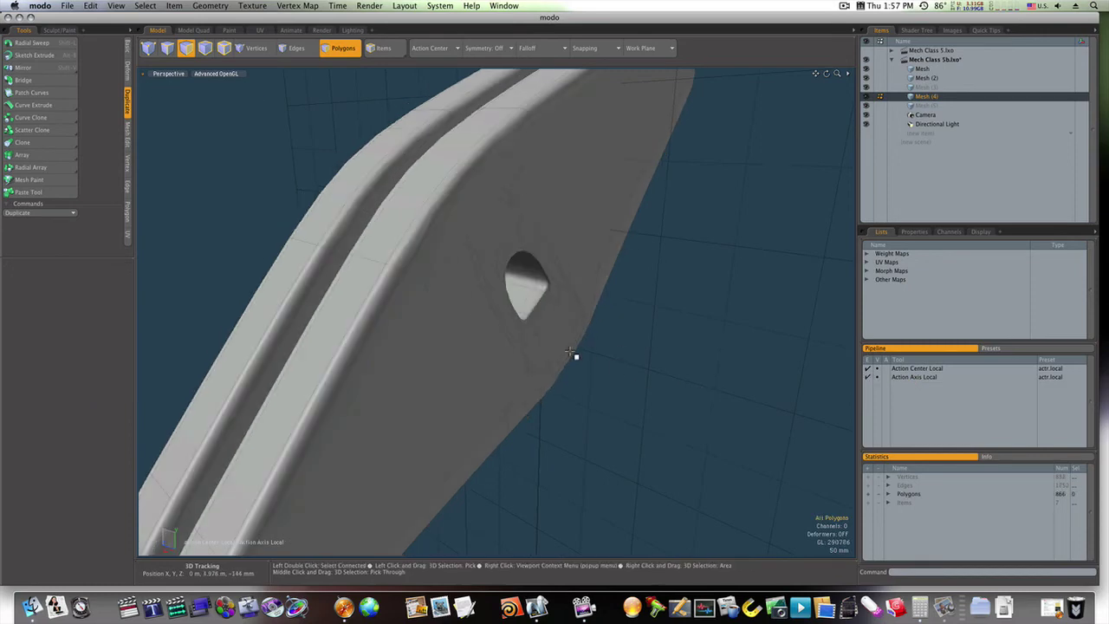
left_click_drag(563, 360, 761, 336, "alt")
key("Tab")
Add symmetric loop slices to the polygons between one bar's hole and its upper edge.
scroll(685, 278, "up", 10)
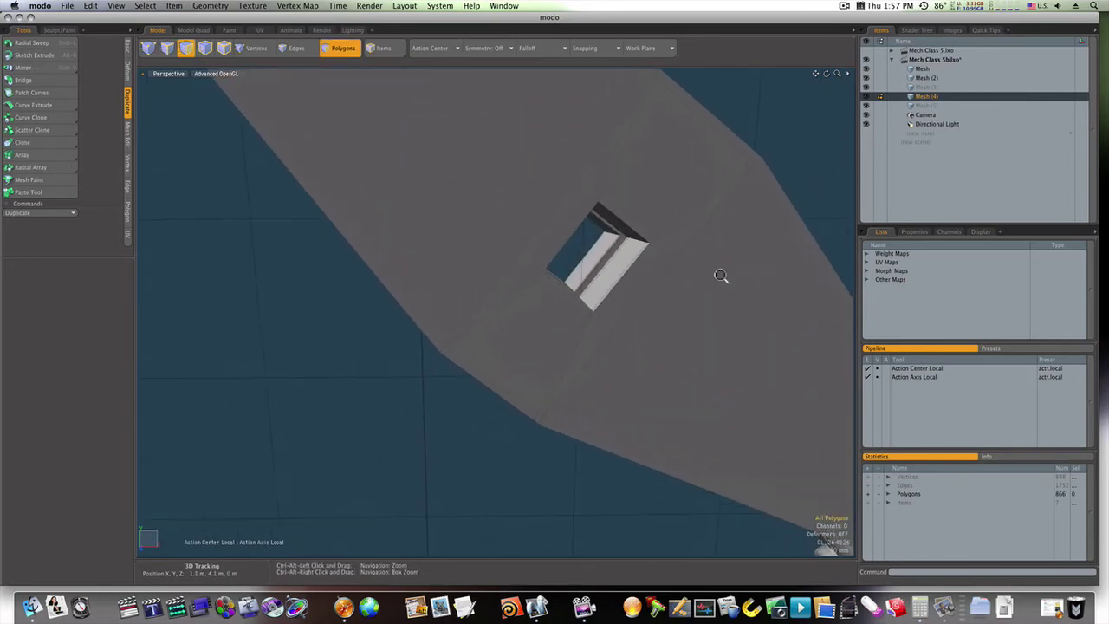
left_click(637, 221)
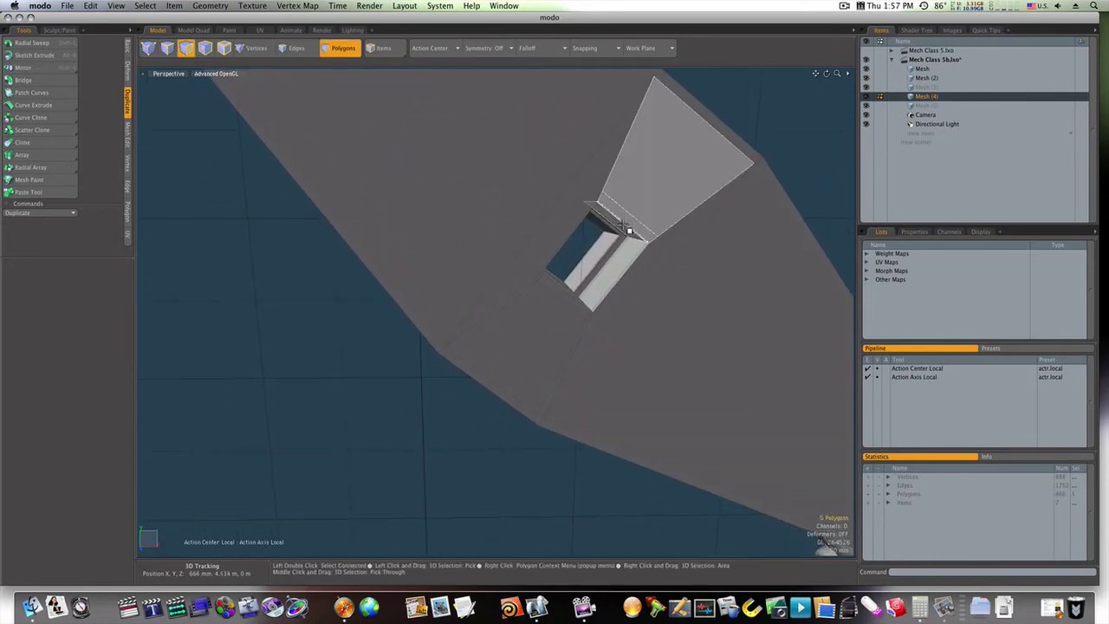
key("alt+c")
left_click(638, 221)
key("space")
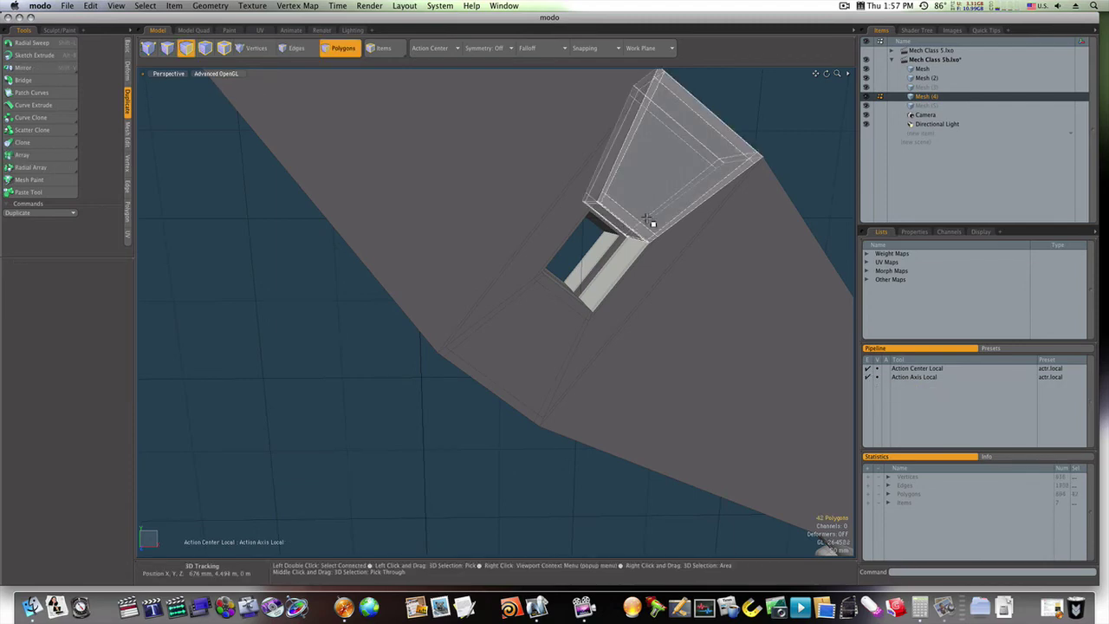
Add symmetric 5.5% loop slices to the section above the other bar's hole and switch on subdivision smoothing.
double_click(649, 222)
left_click_drag(649, 223, 376, 203, "alt")
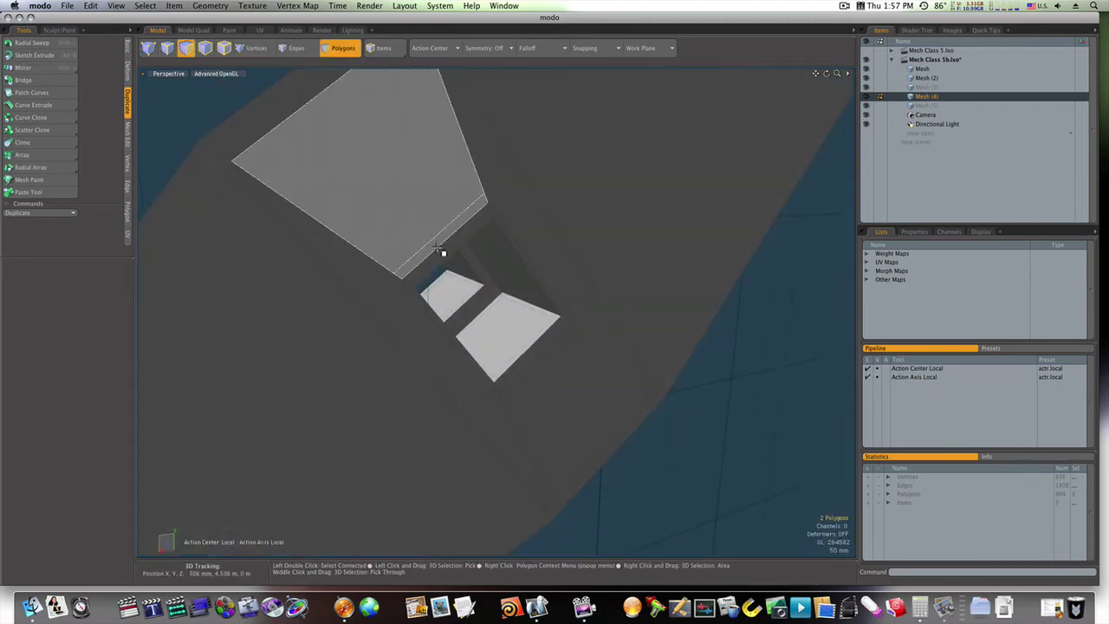
key("alt+c")
left_click(448, 261)
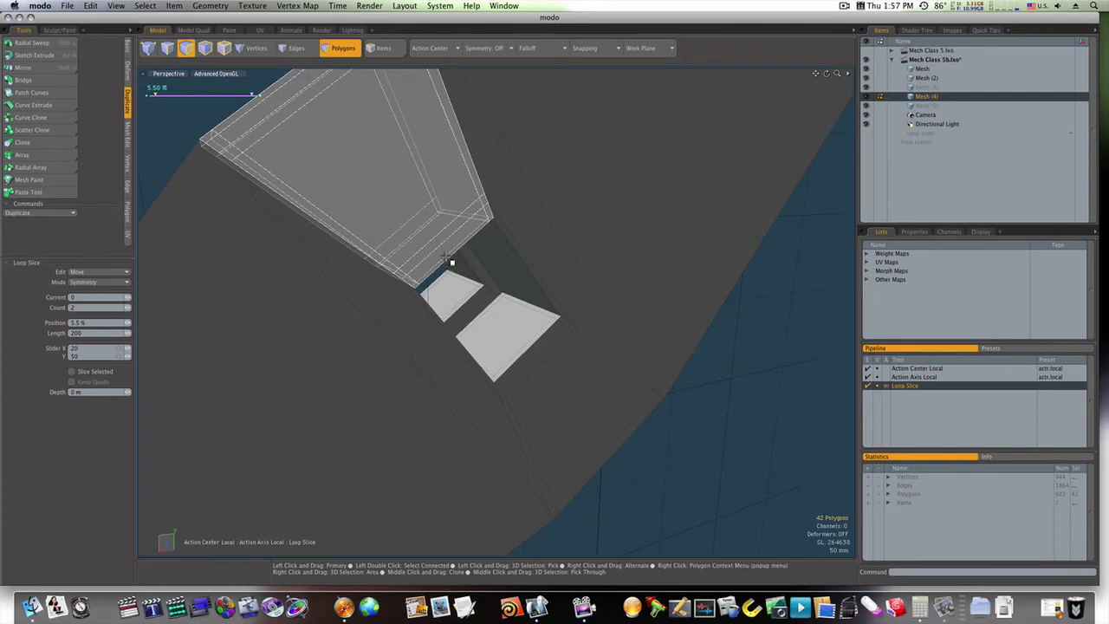
key("space")
left_click(752, 388)
key("Tab")
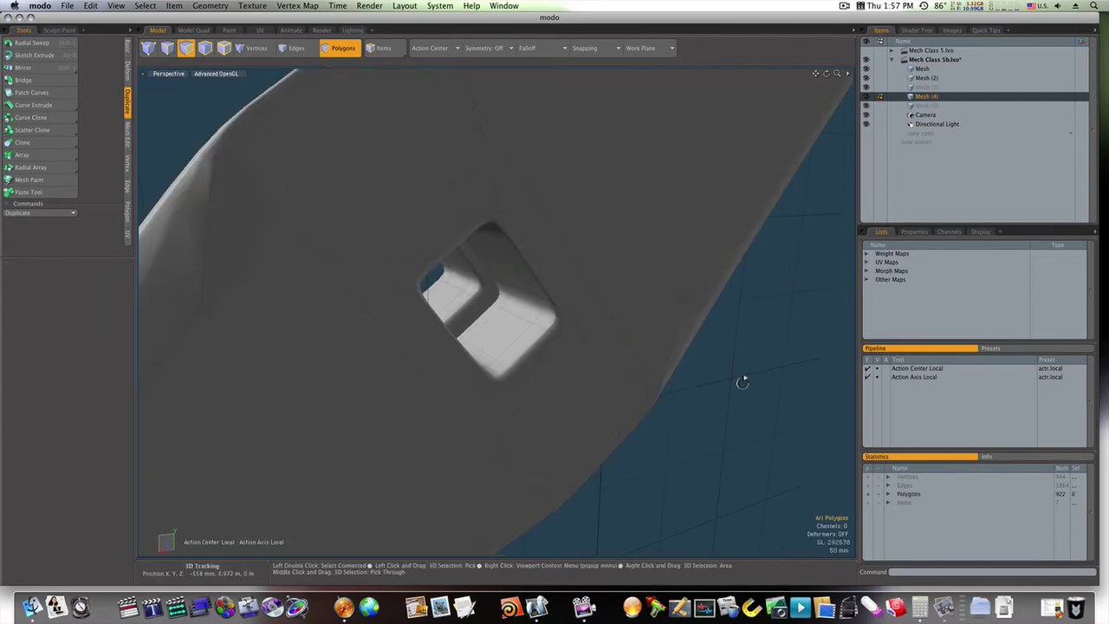
Select both bars completely, turn them into smoothed subdivision surfaces and subdivide their mesh once.
left_click_drag(743, 382, 859, 351, "alt")
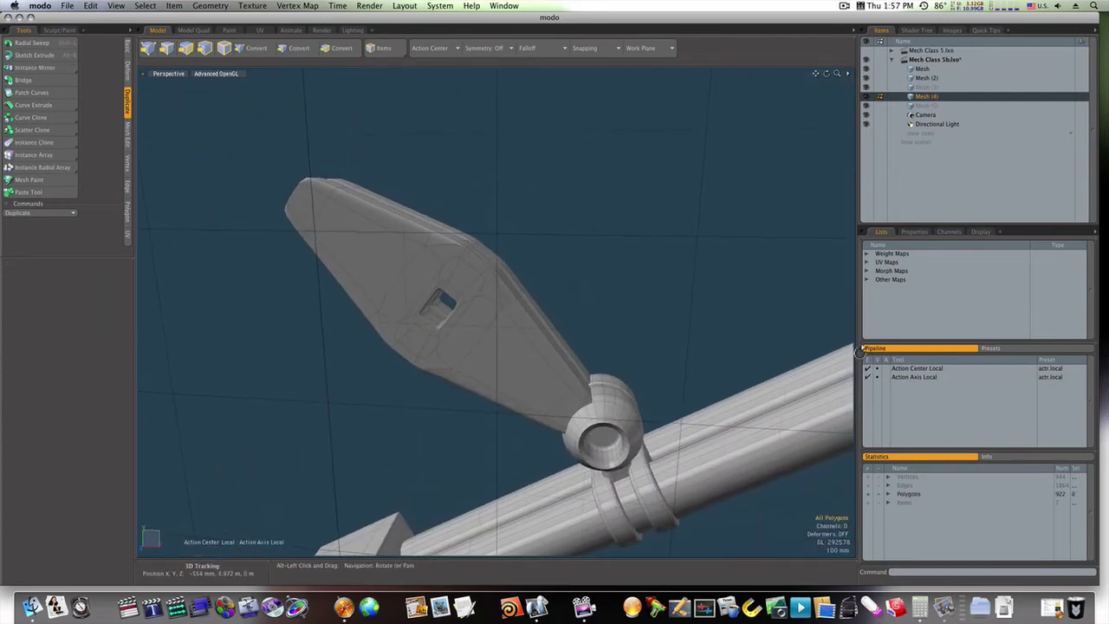
key("Tab")
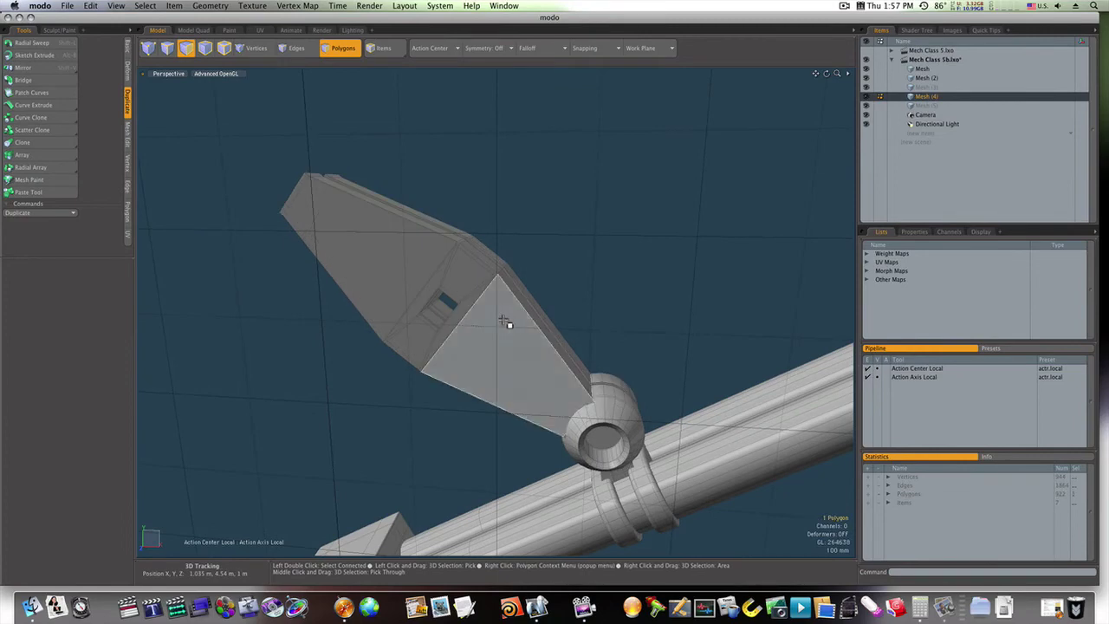
left_click_drag(504, 320, 594, 315, "alt")
double_click(598, 307, "shift")
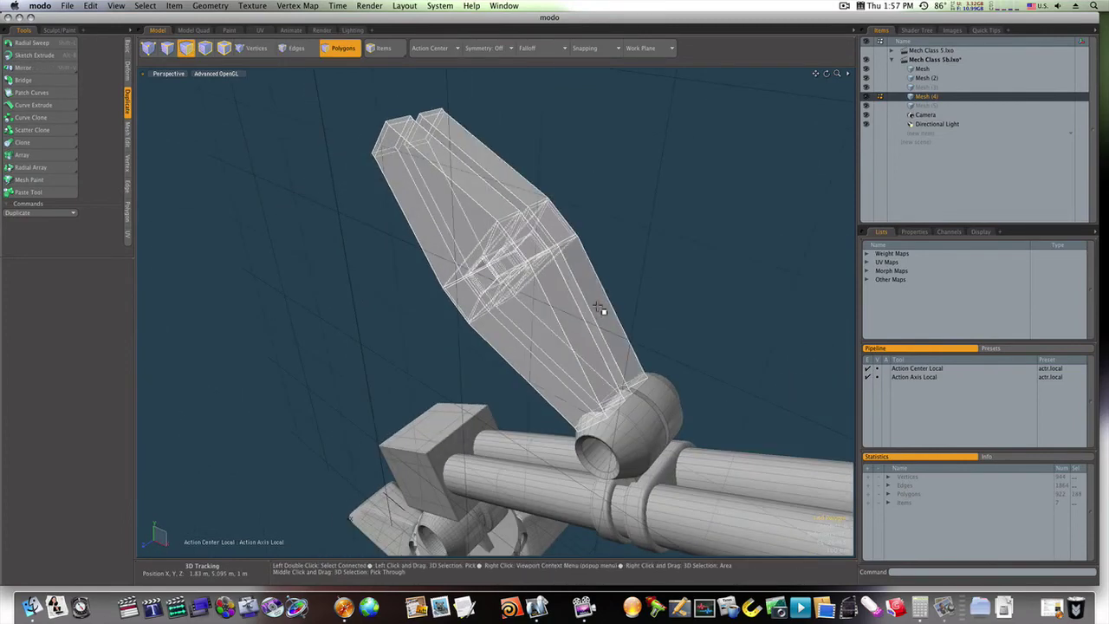
key("Tab")
key("d")
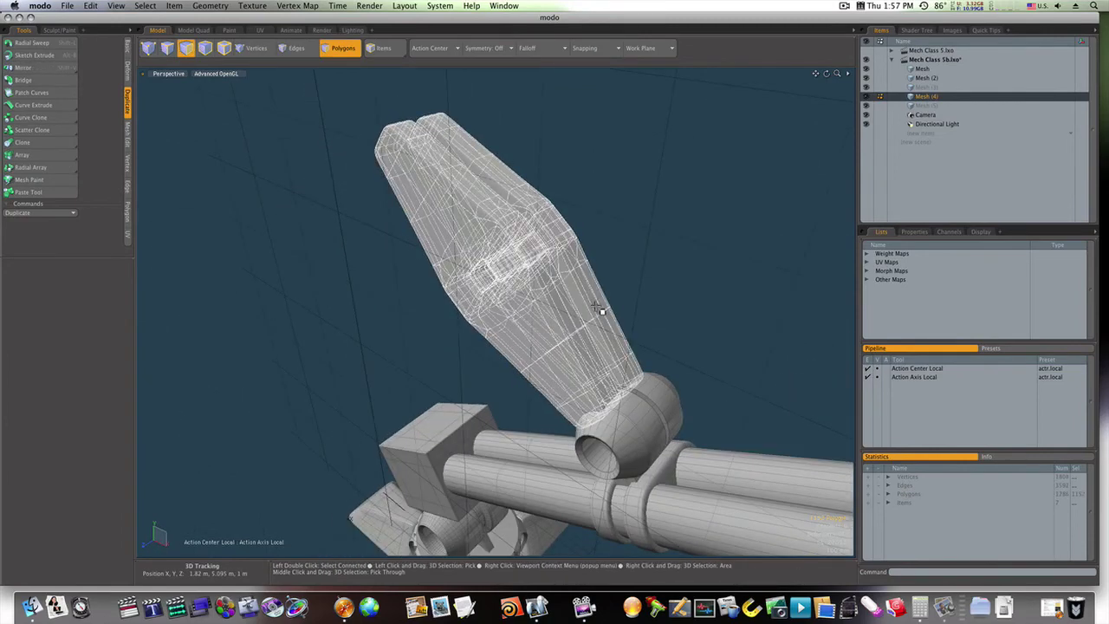
left_click(681, 270)
left_click_drag(544, 292, 488, 213, "alt")
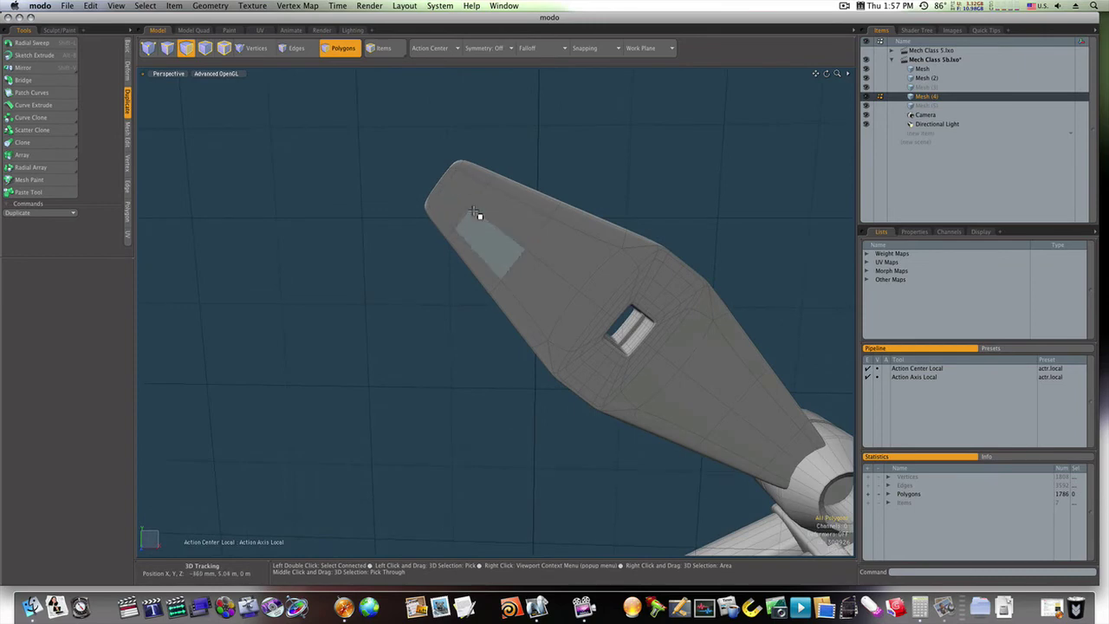
key("1")
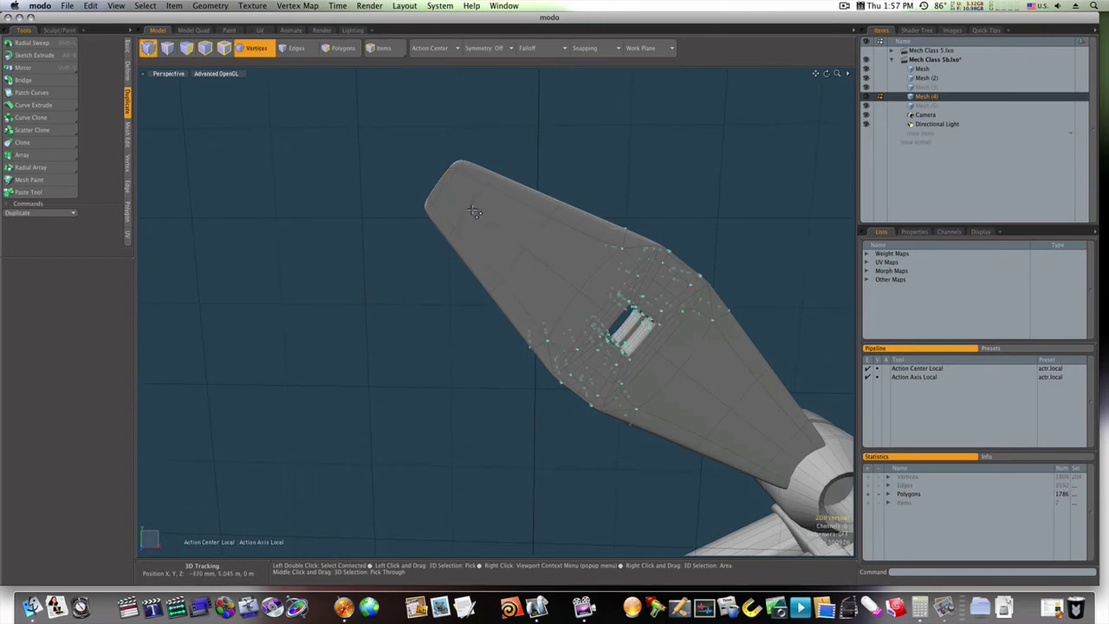
left_click_drag(474, 210, 327, 237, "alt")
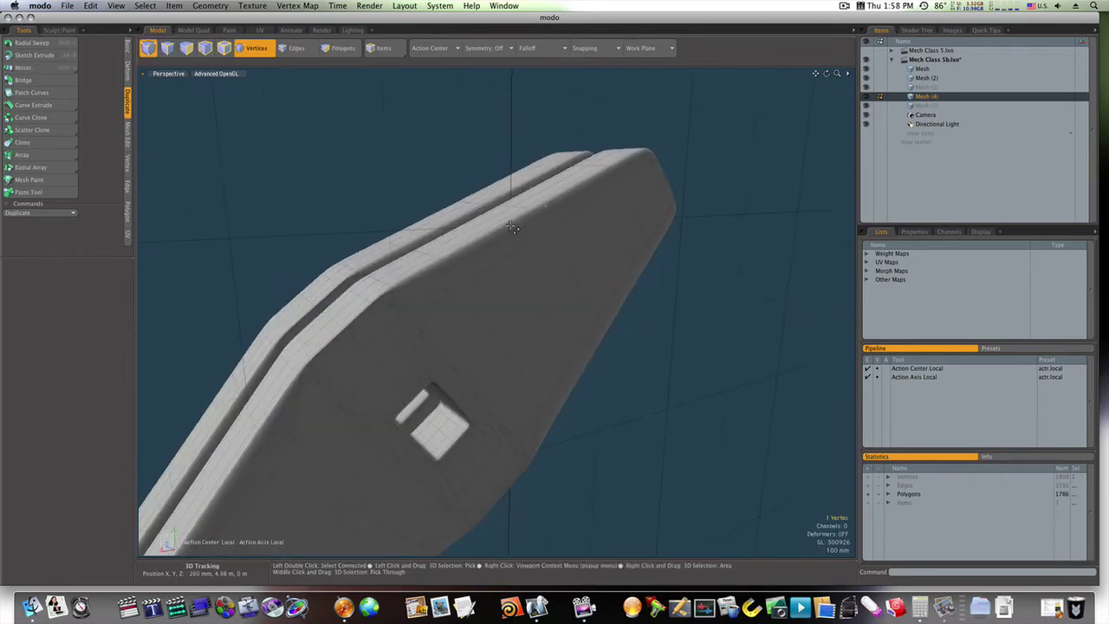
key("b")
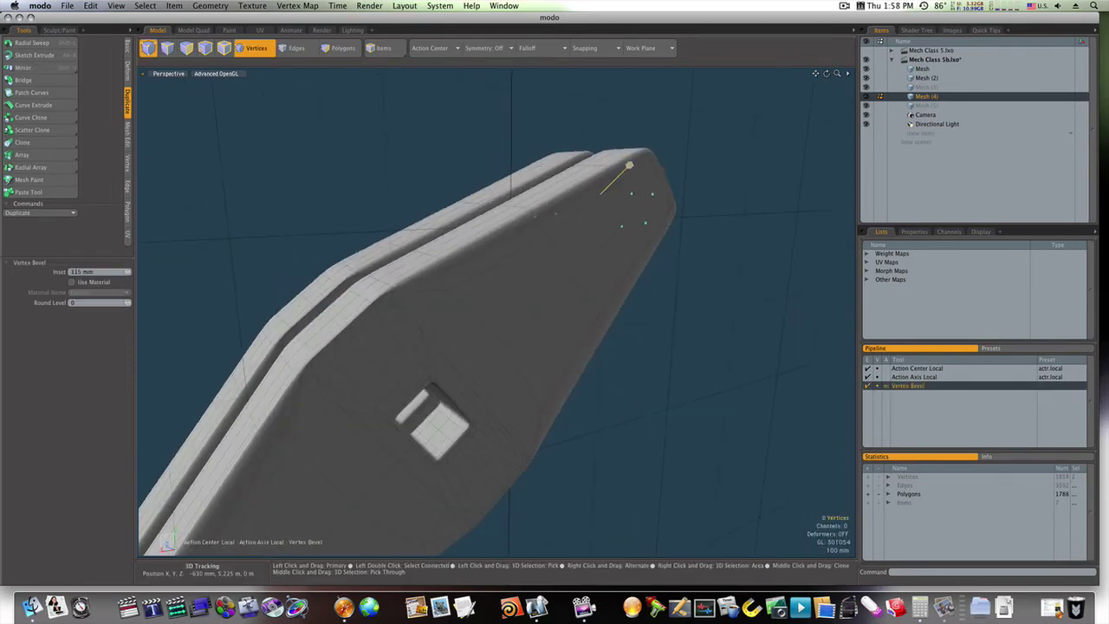
key("super+z")
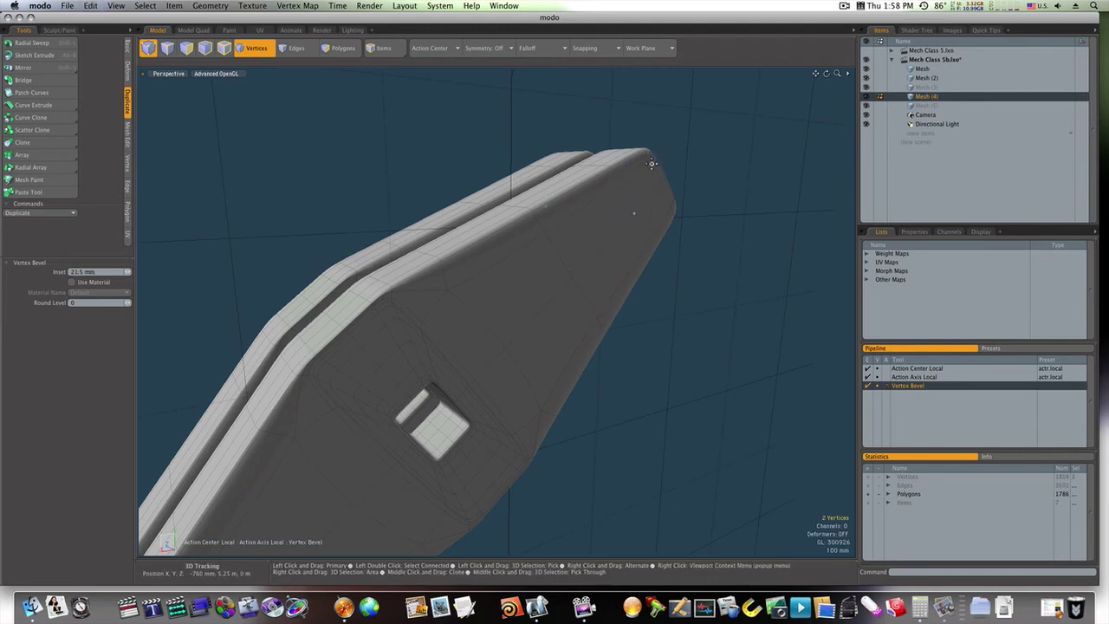
key("space")
key("2")
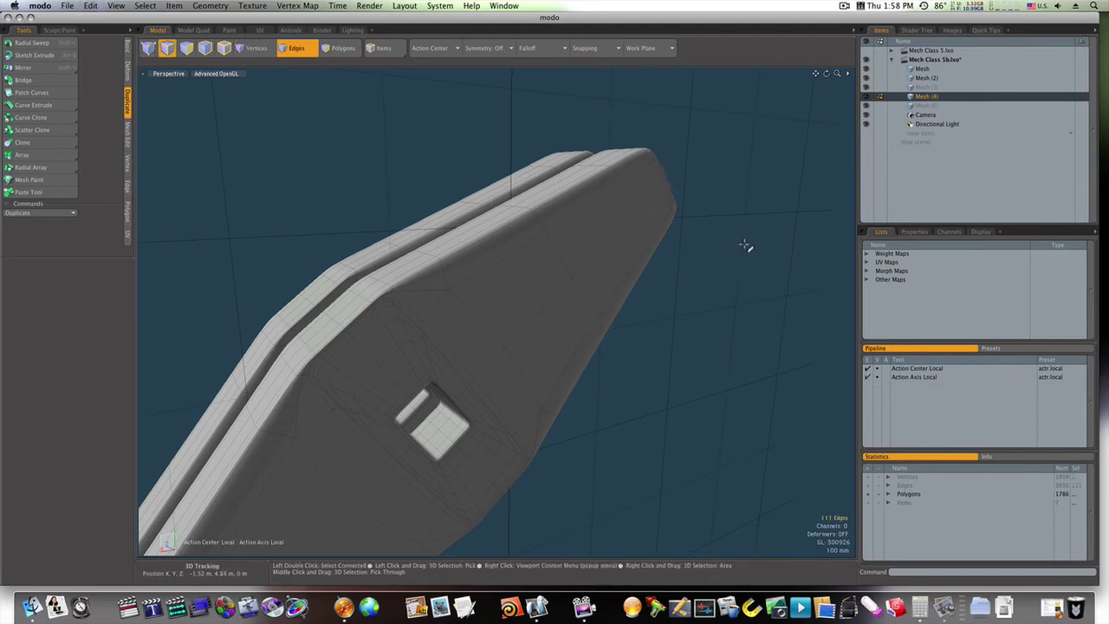
Switch off smoothing and vertex-bevel the four vertices near the tips, on both faces of each bar, with a 115 mm inset.
key("Tab")
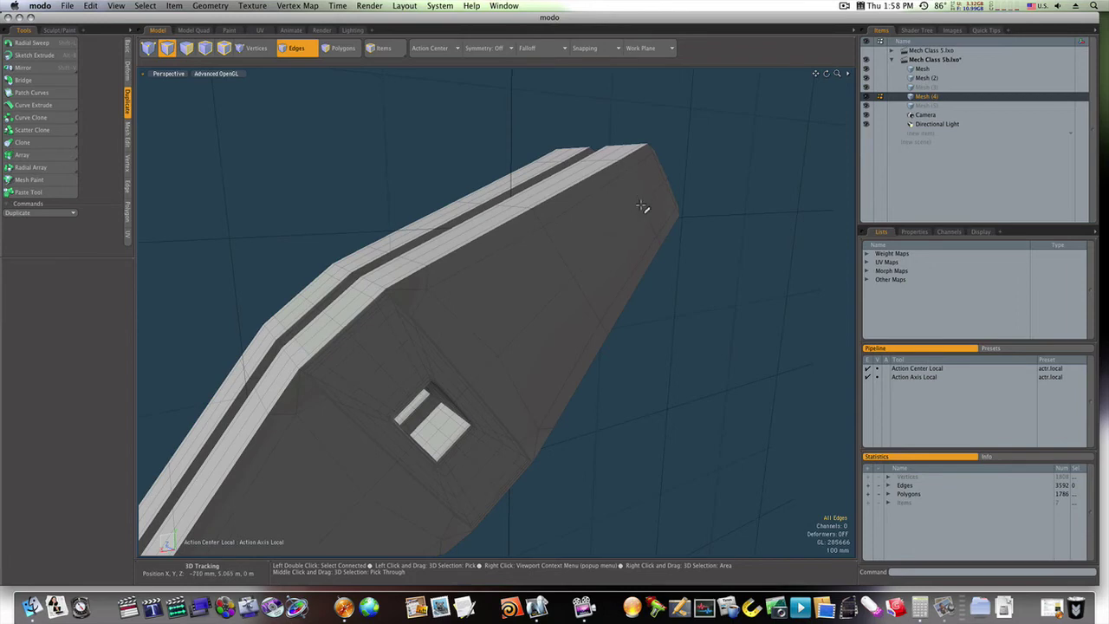
key("1")
left_click_drag(616, 202, 782, 237, "alt")
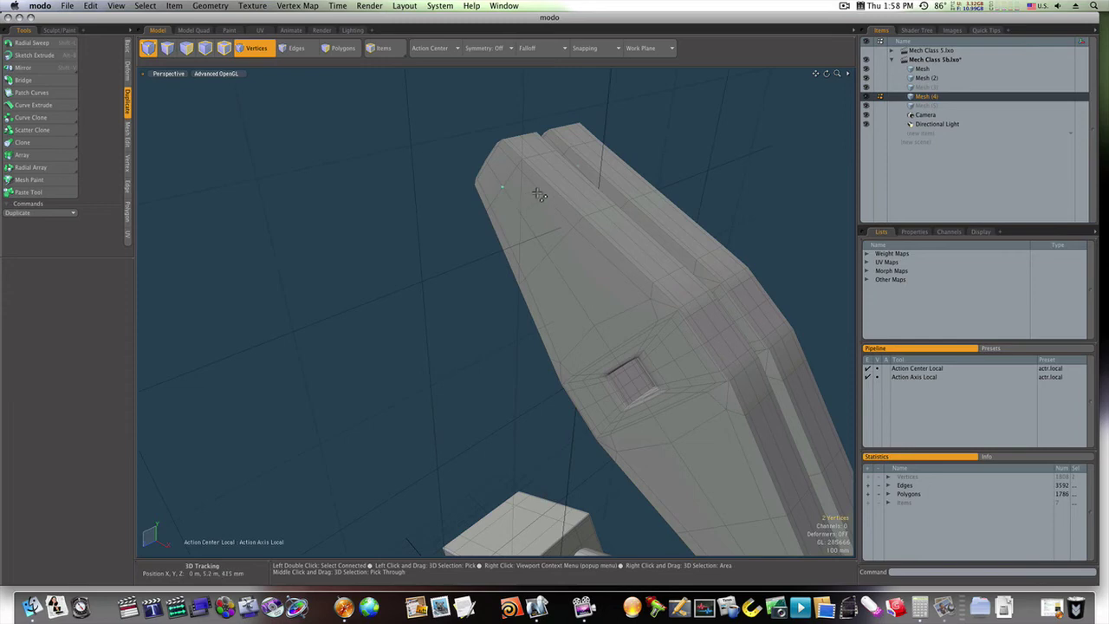
left_click_drag(527, 191, 437, 188, "alt")
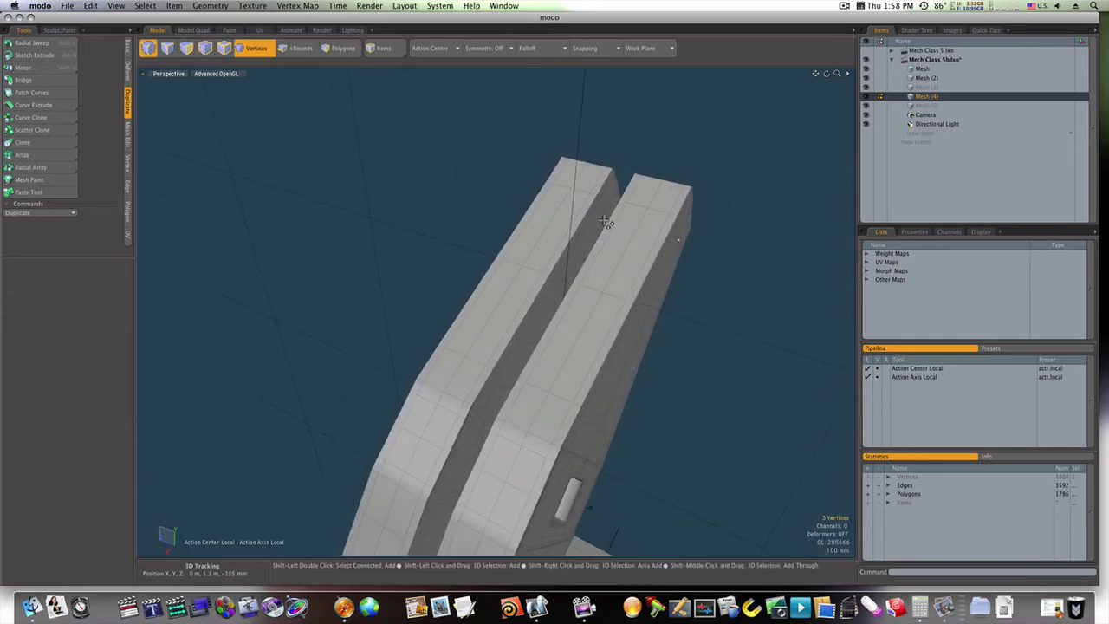
left_click_drag(605, 218, 633, 214, "alt")
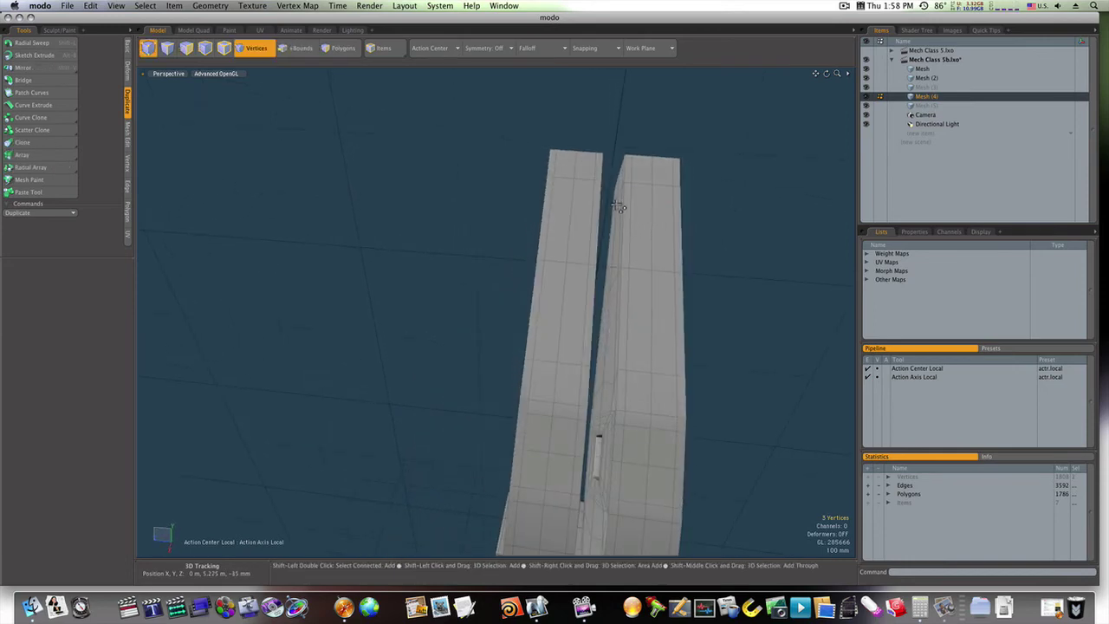
key("b")
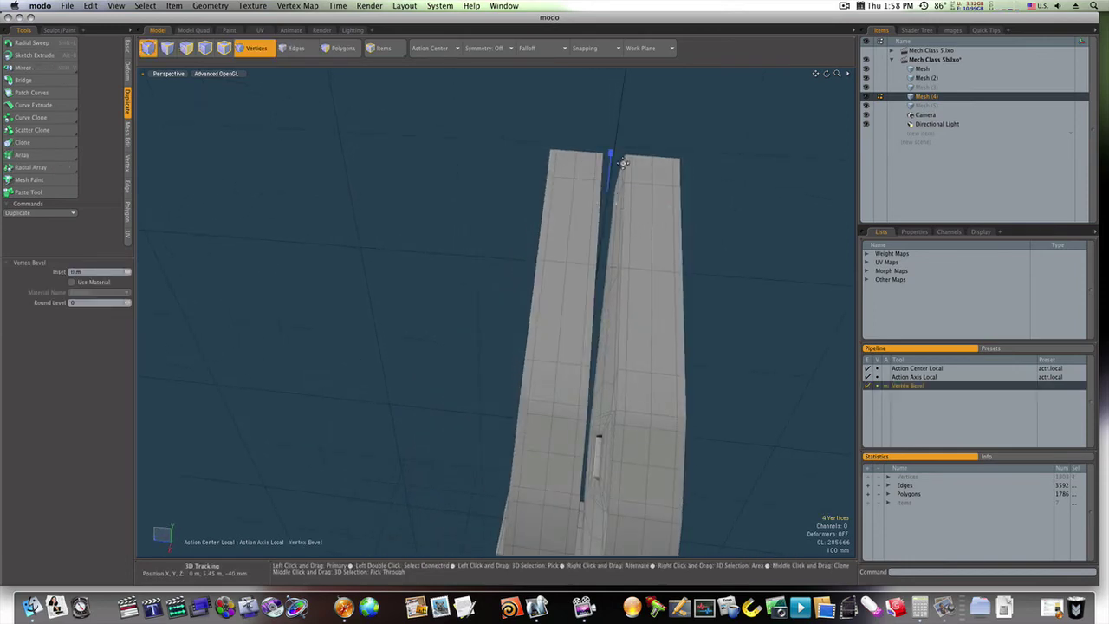
left_click_drag(624, 168, 663, 161, "alt")
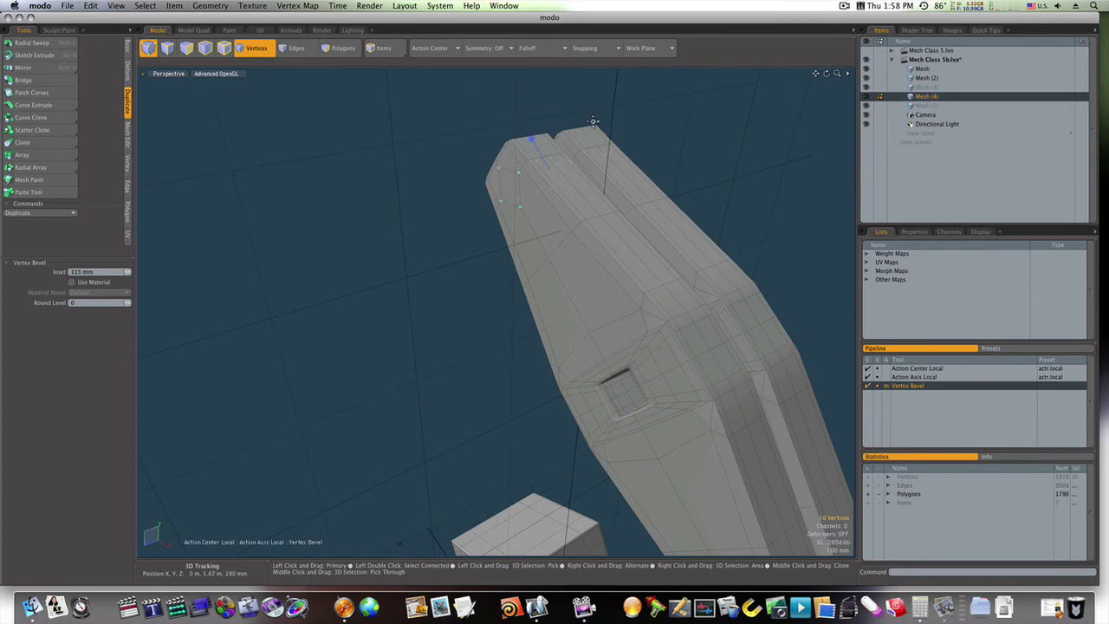
key("space")
left_click(621, 131)
Select the facing diamond polygons on the two bars' inner faces near the tips and bridge them with one segment.
left_click_drag(622, 131, 510, 142, "alt")
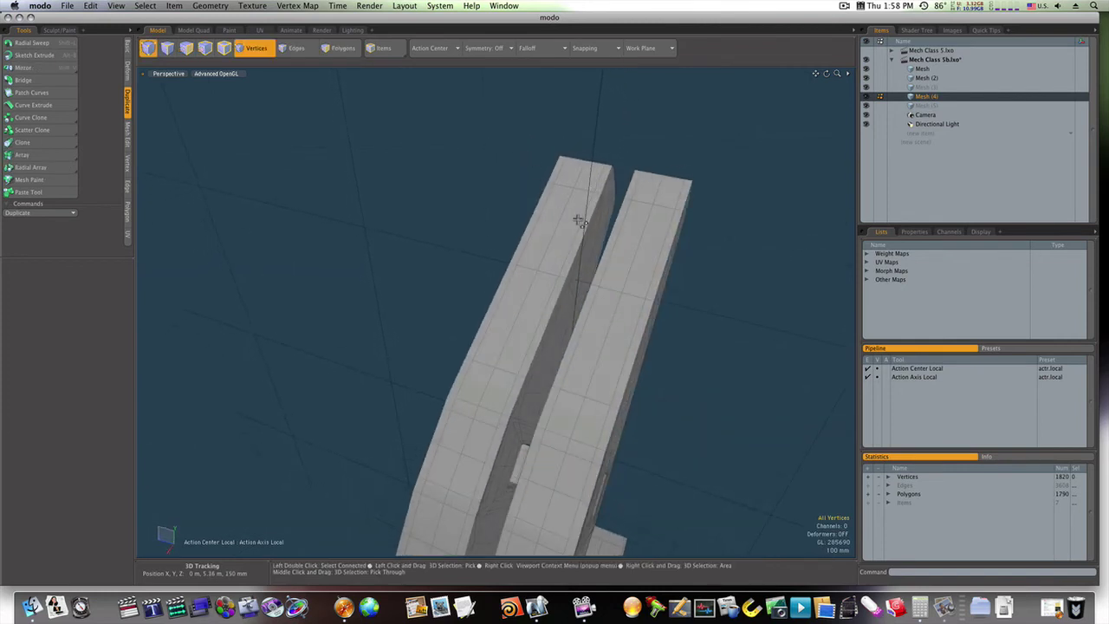
key("space")
key("space")
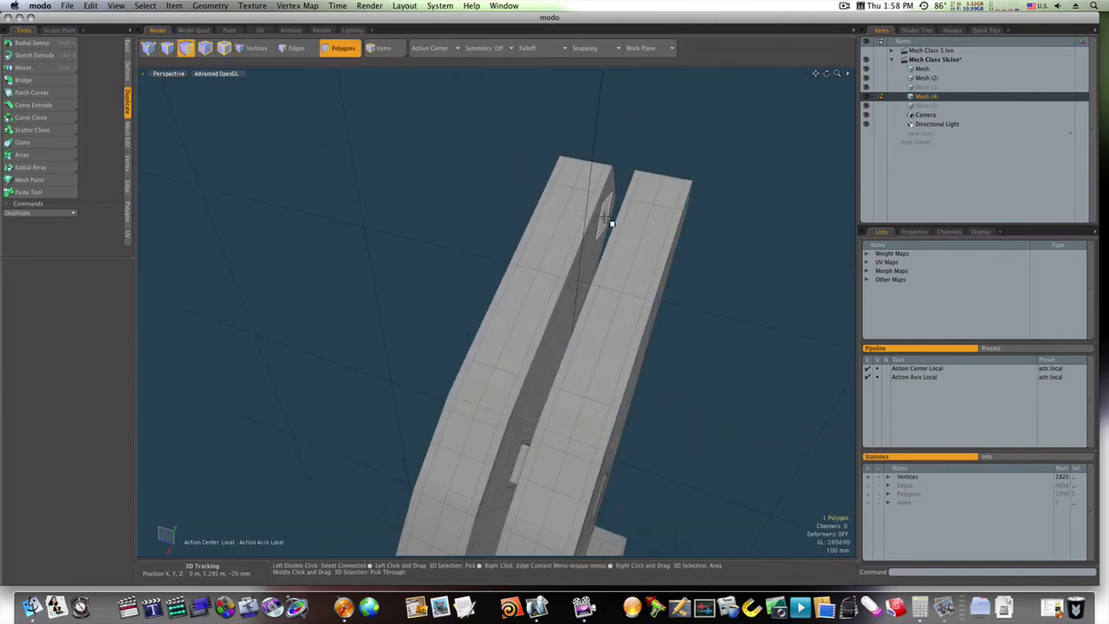
left_click_drag(611, 224, 616, 201, "alt")
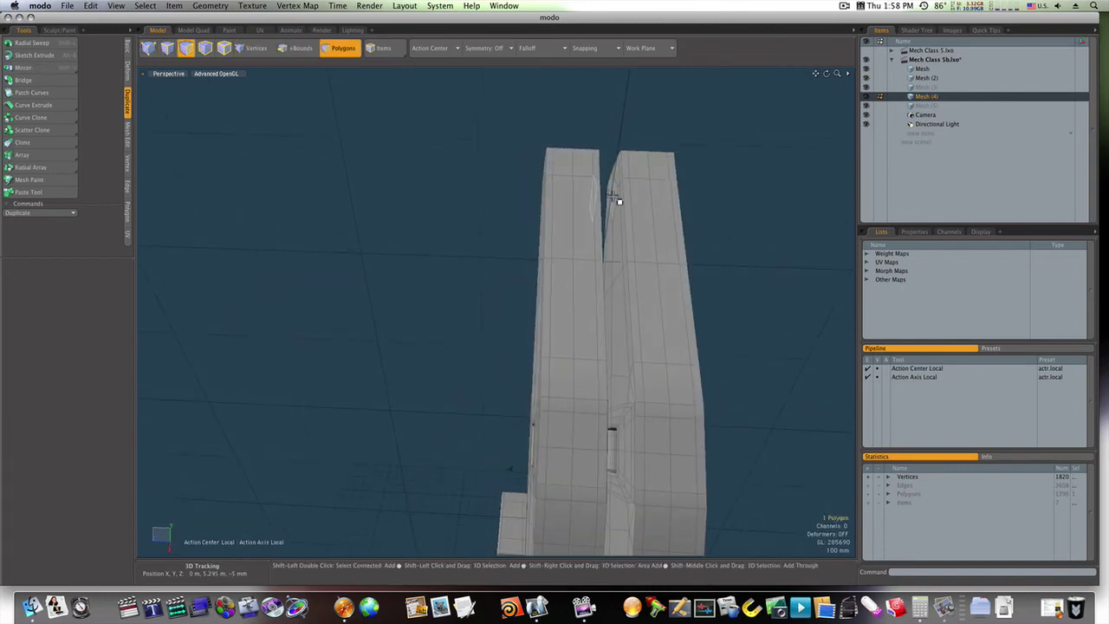
left_click(26, 80)
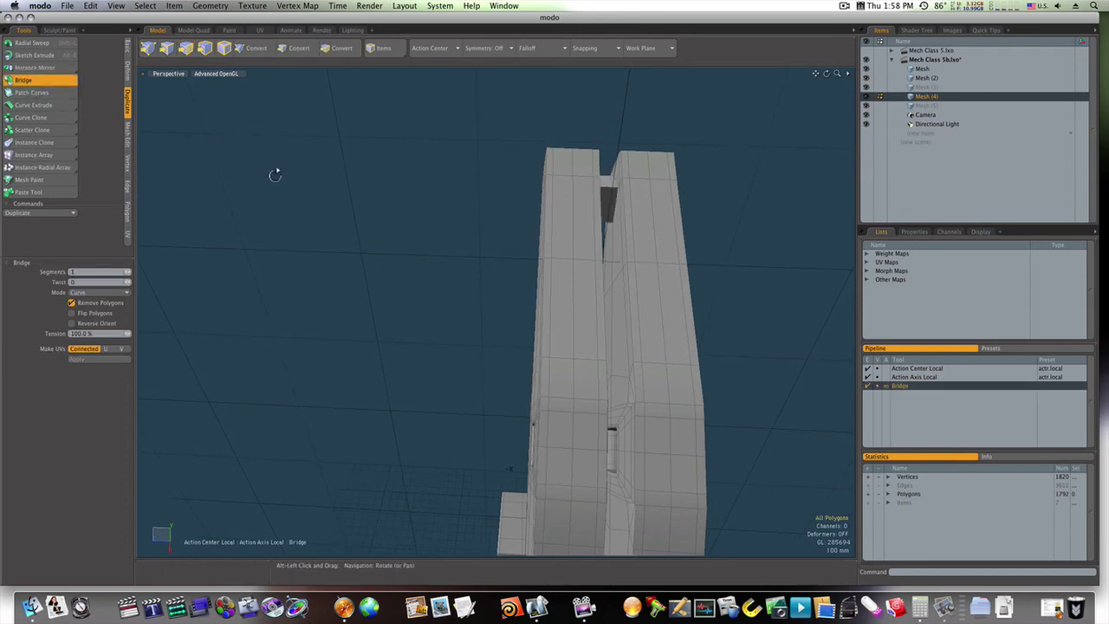
left_click_drag(274, 175, 242, 186, "alt")
key("space")
Select the diamond polygons on the bars' outer faces near the tips and bevel them outward as short protruding blocks.
left_click(467, 193)
left_click(613, 338, "shift")
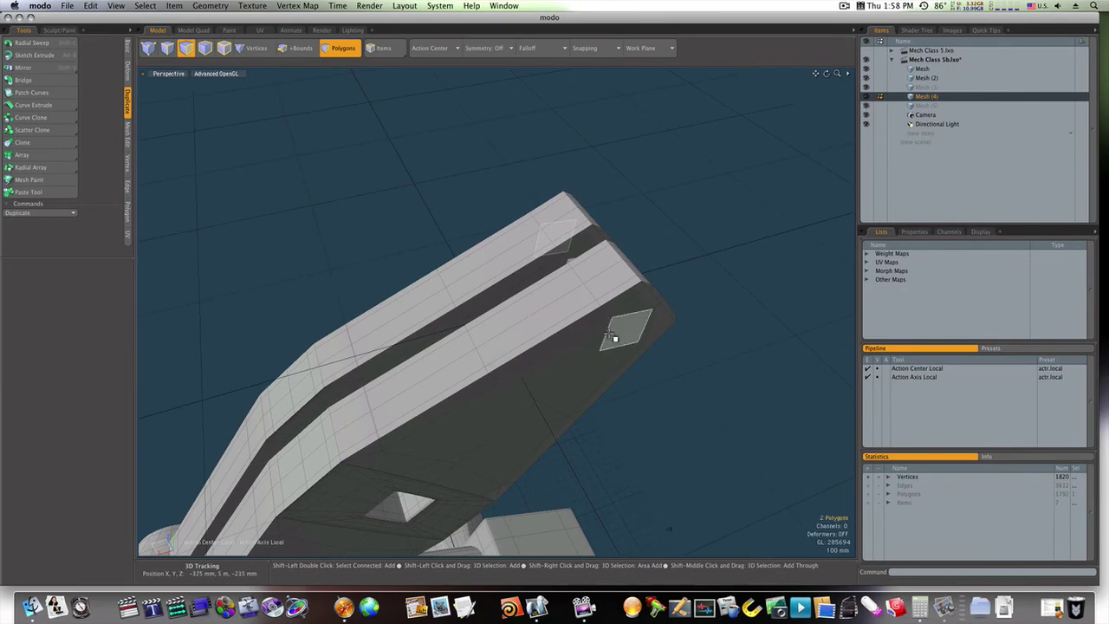
key("b")
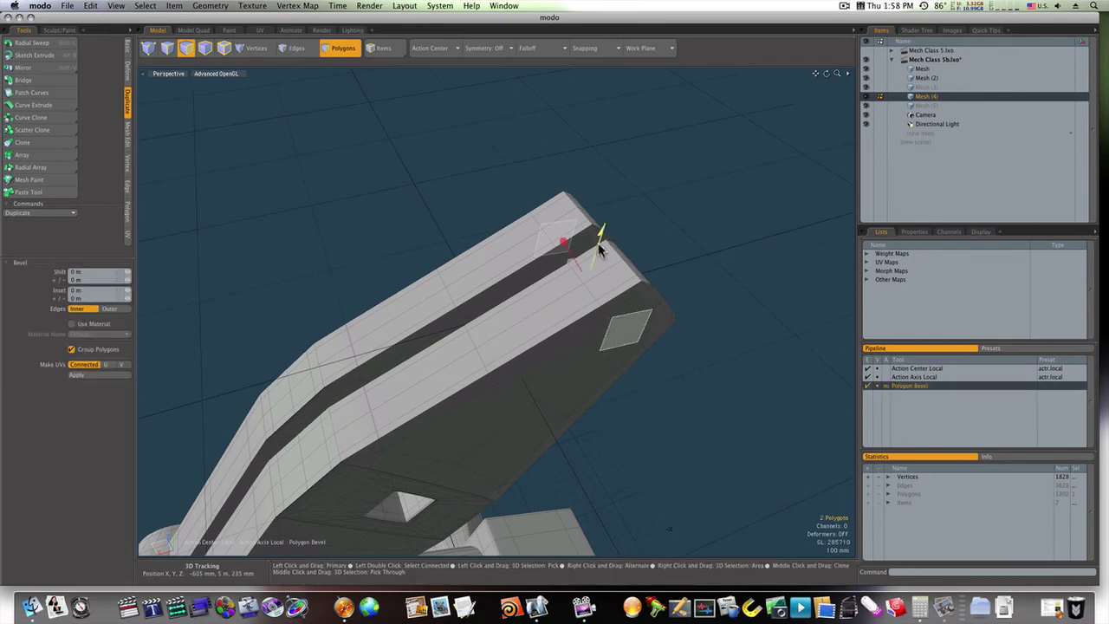
left_click_drag(597, 239, 634, 262, "alt")
key("space")
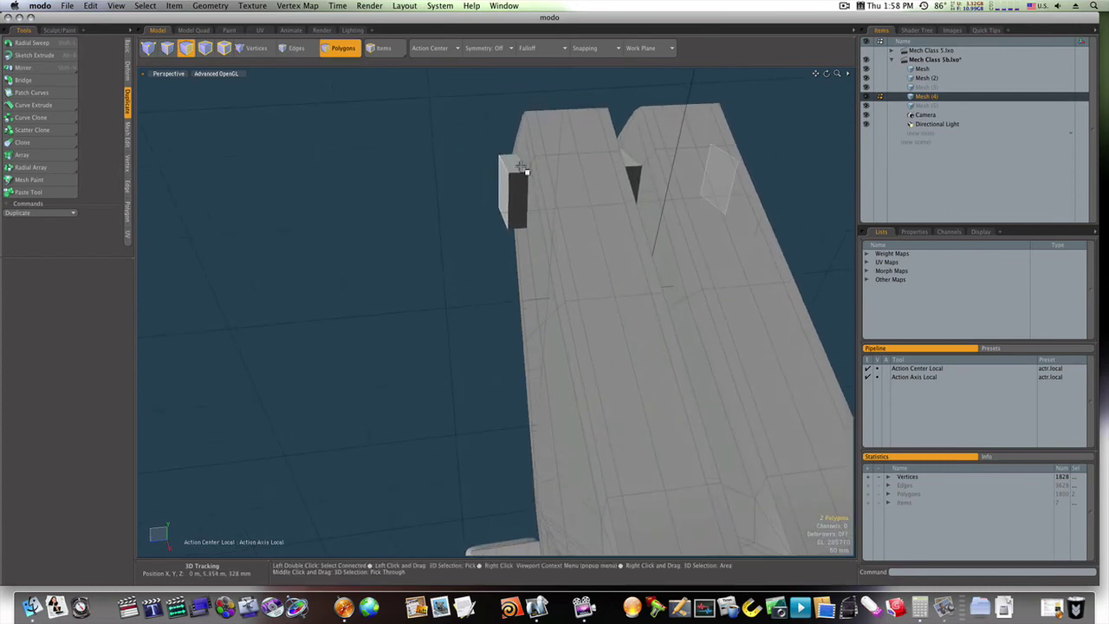
Add two symmetric loop slices at 5.5% to one bar's protruding outer block and to the connecting segment between the bars.
left_click(518, 177)
key("alt+c")
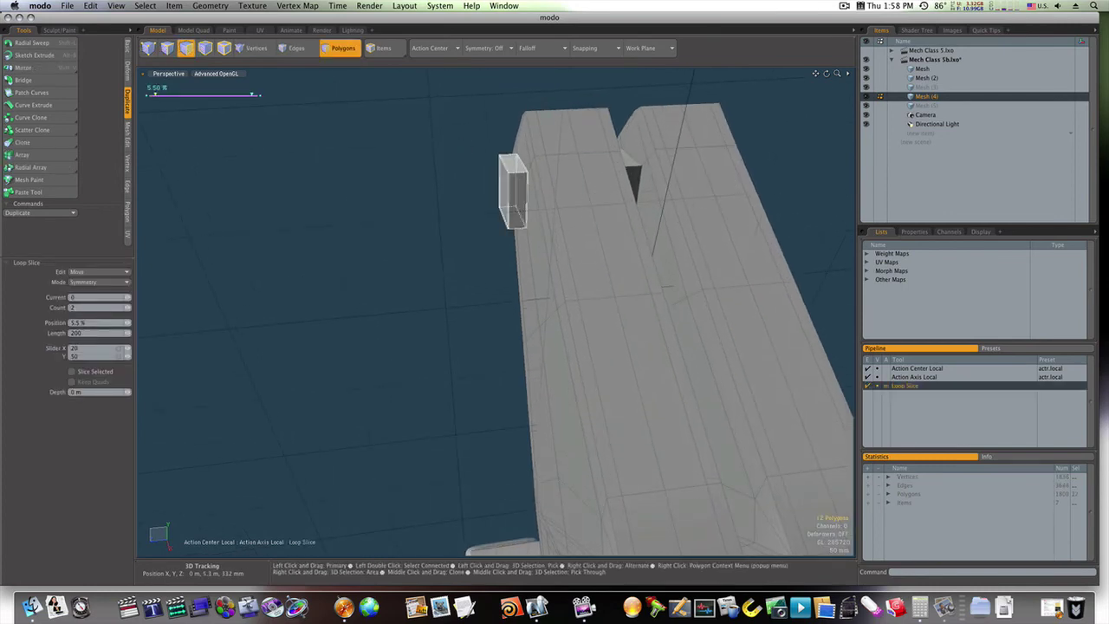
key("space")
left_click_drag(617, 185, 613, 192, "alt")
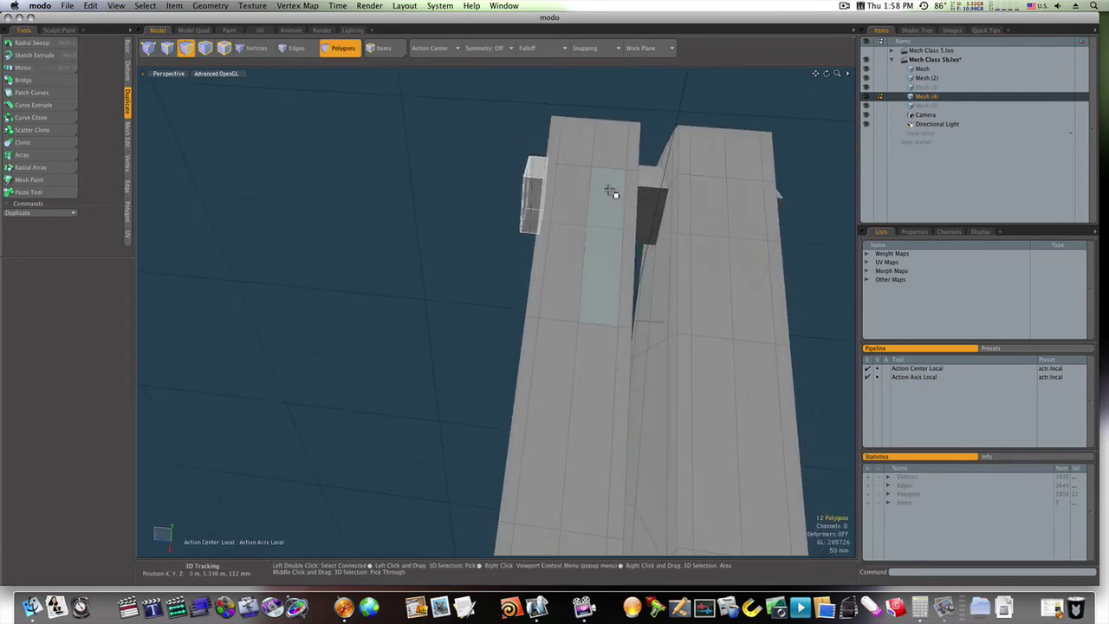
left_click(643, 198)
key("alt+c")
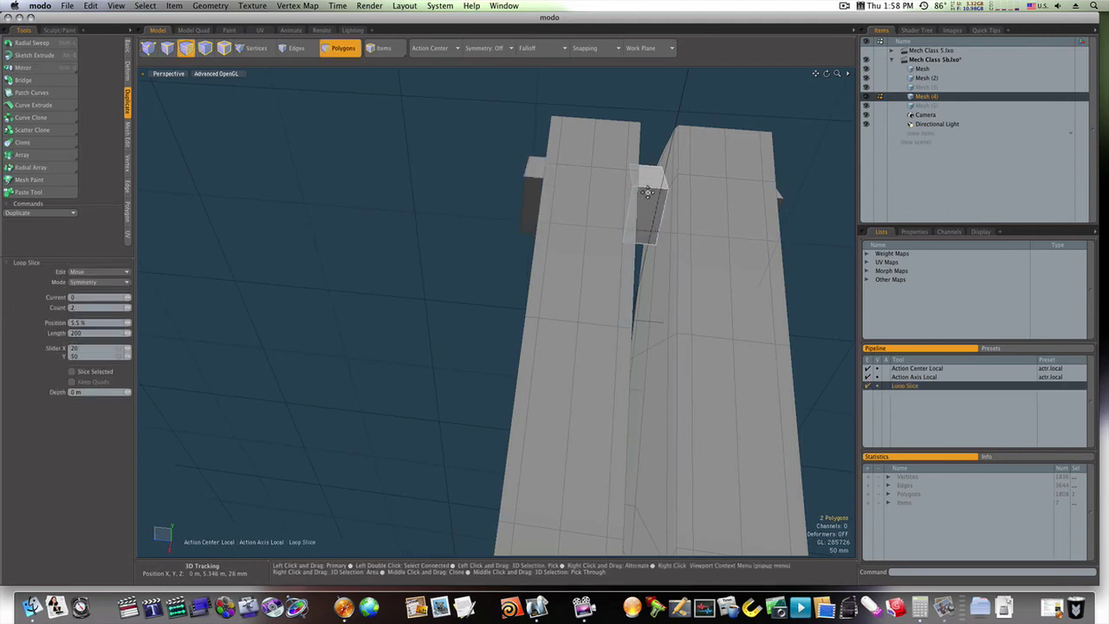
left_click_drag(643, 196, 593, 188, "alt")
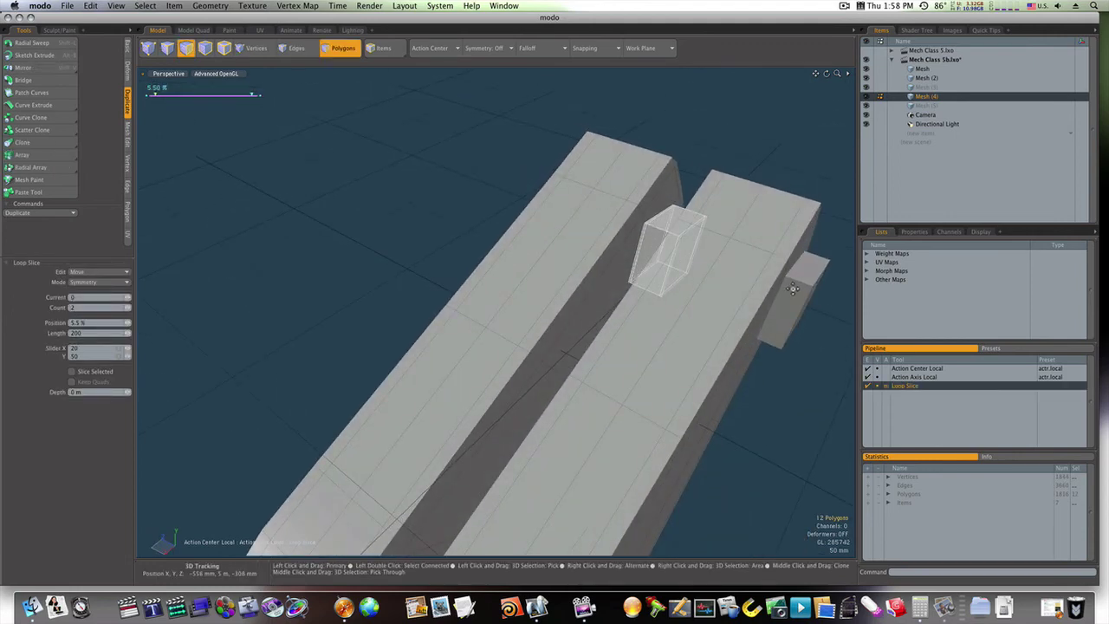
key("space")
Loop slice the protruding block on the other bar's outer face near the tip, and clear the polygon selection.
left_click(798, 293)
key("alt+c")
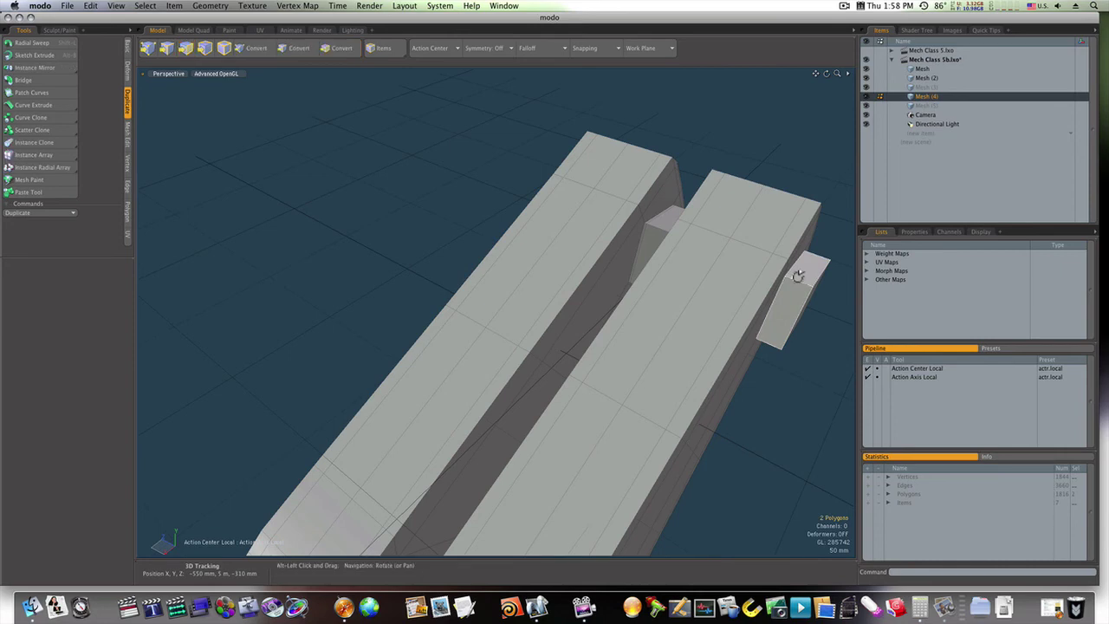
key("space")
left_click(816, 326)
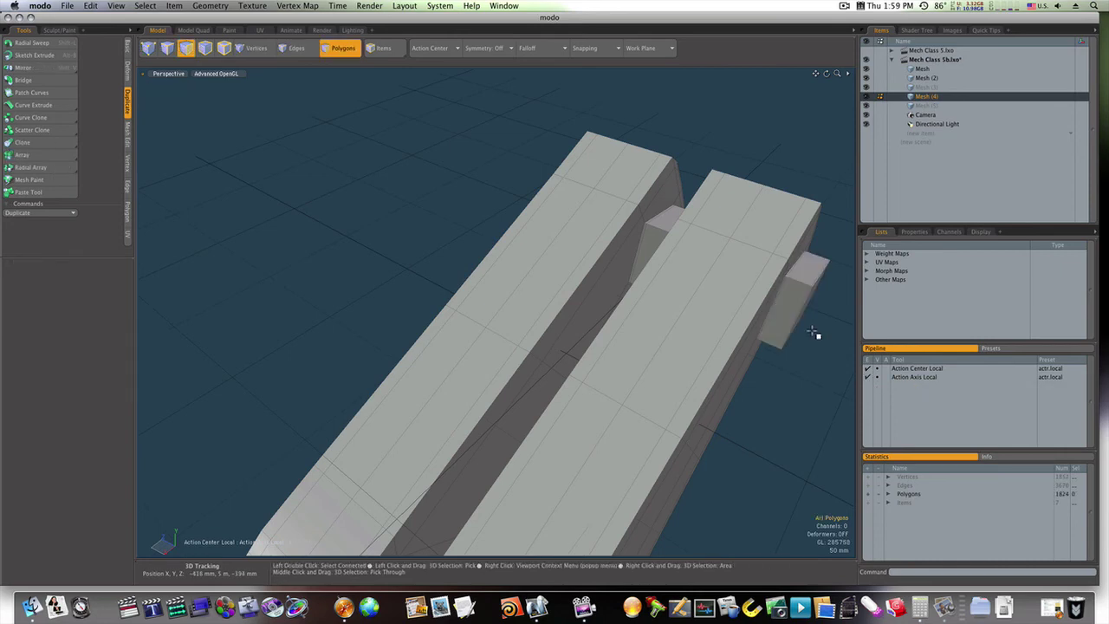
Turn subdivision smoothing back on for the bars and inspect the rounded pin end on the outer face.
key("Tab")
left_click_drag(676, 278, 596, 260, "alt")
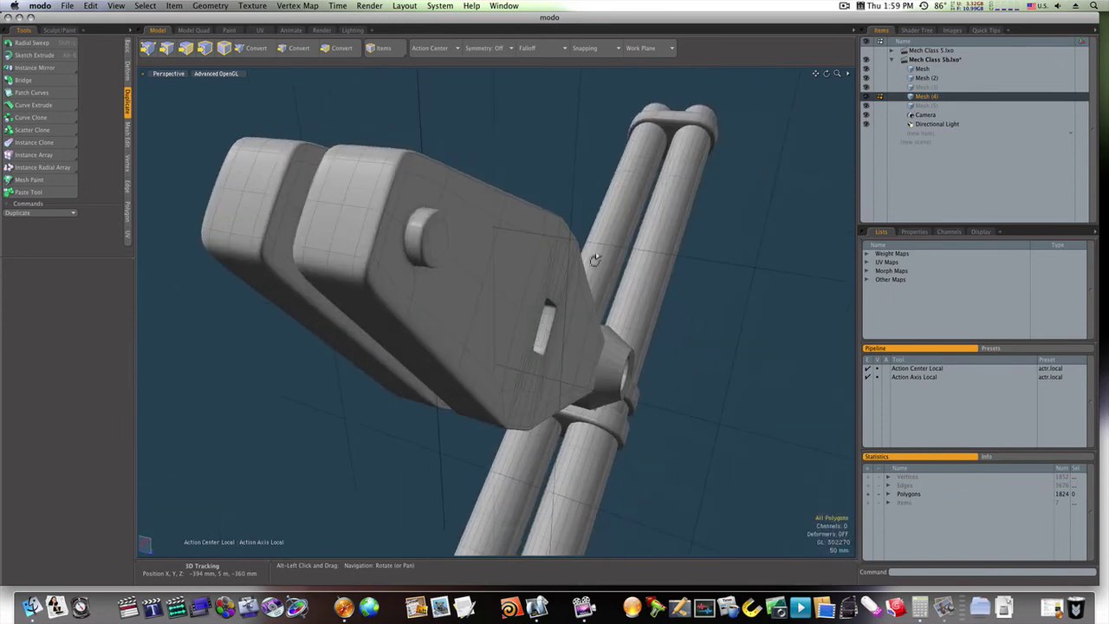
left_click_drag(460, 260, 516, 260, "alt")
scroll(520, 258, "up", 5)
scroll(408, 248, "up", 5)
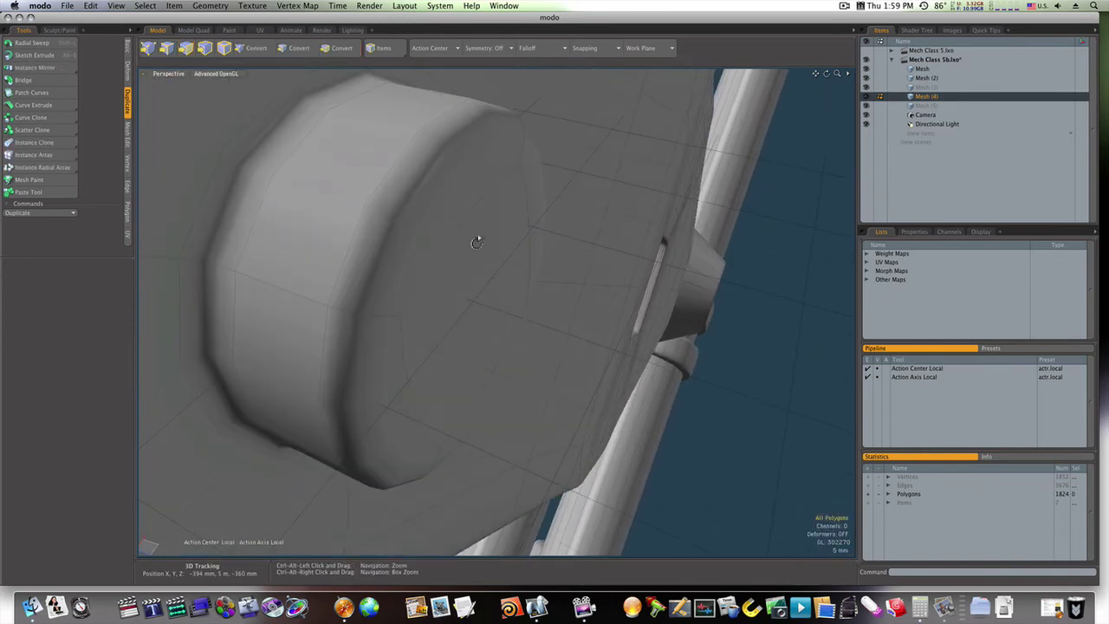
scroll(216, 224, "down", 5)
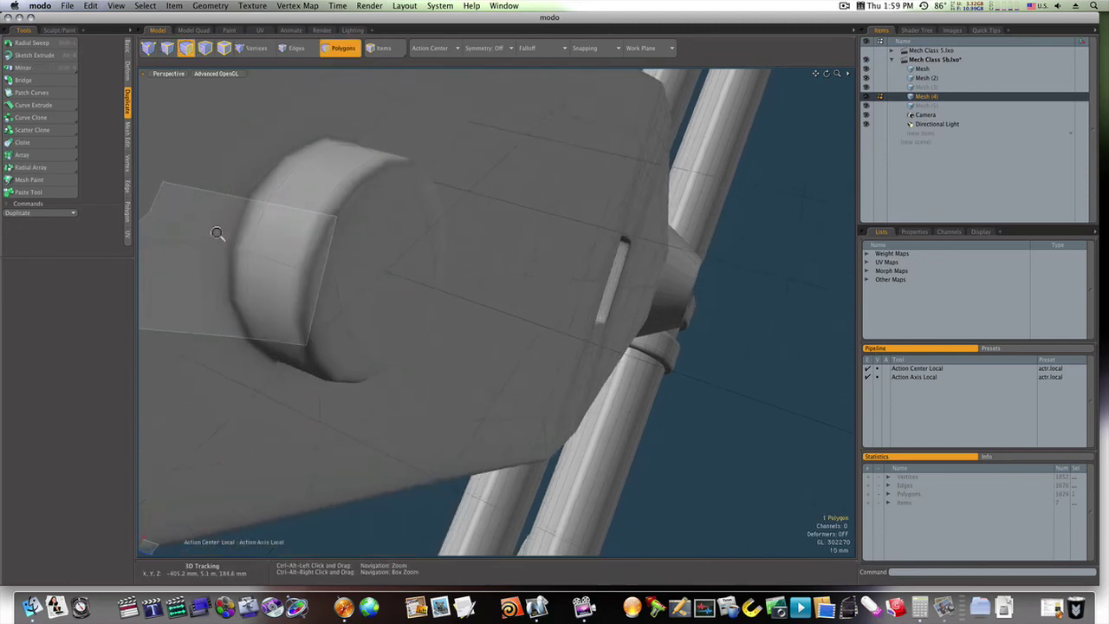
Select the ring of polygons where the pin's end meets the bar's outer face and loop slice it to tighten the joint.
left_click_drag(275, 243, 374, 218, "ctrl+alt")
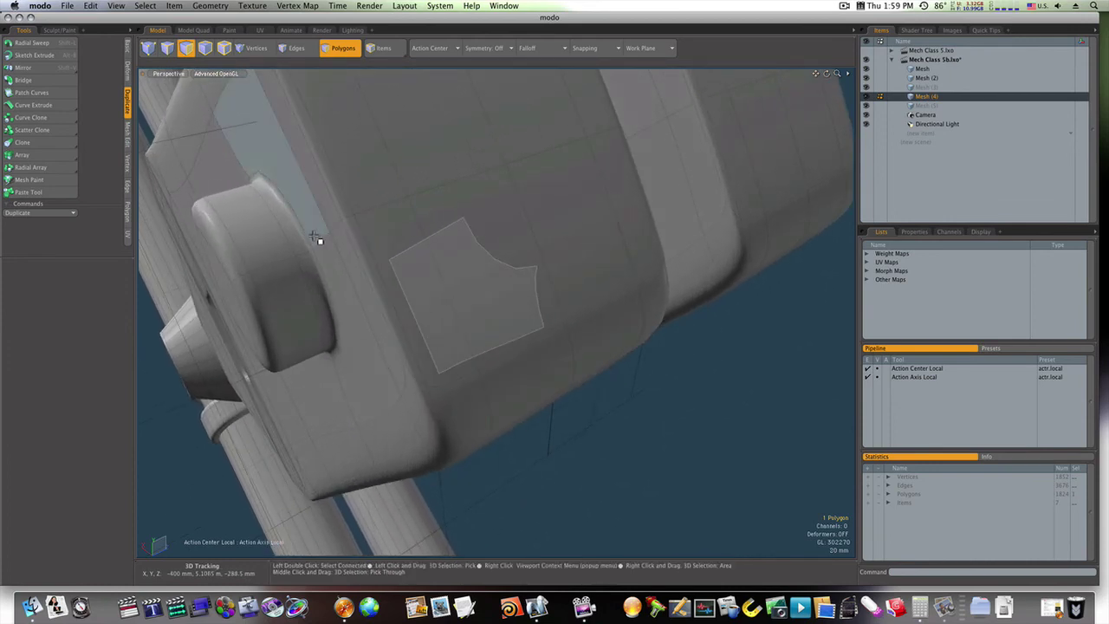
left_click(306, 265, "shift")
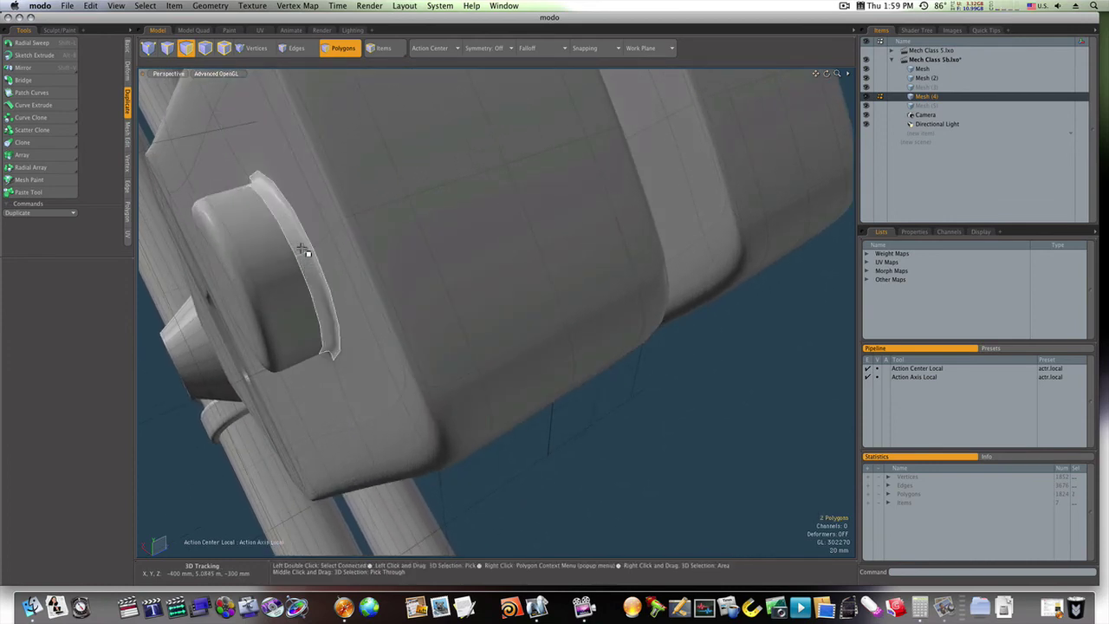
key("alt+c")
key("q")
left_click(661, 460)
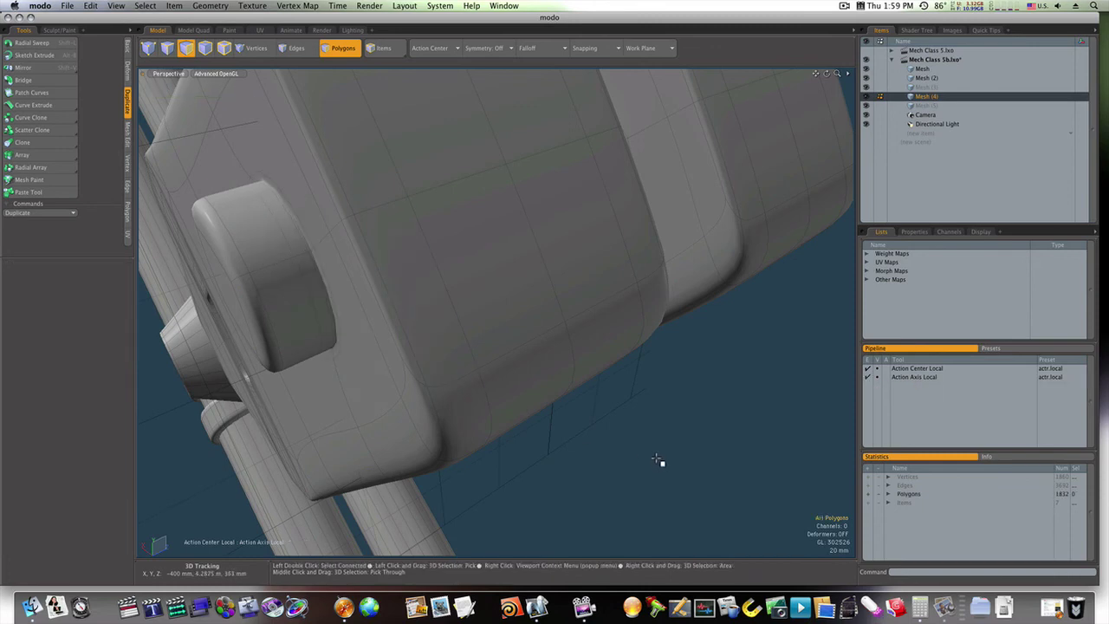
Loop slice the rings of polygons where the pin meets the inner faces of both bars.
left_click_drag(664, 433, 553, 378, "ctrl+alt")
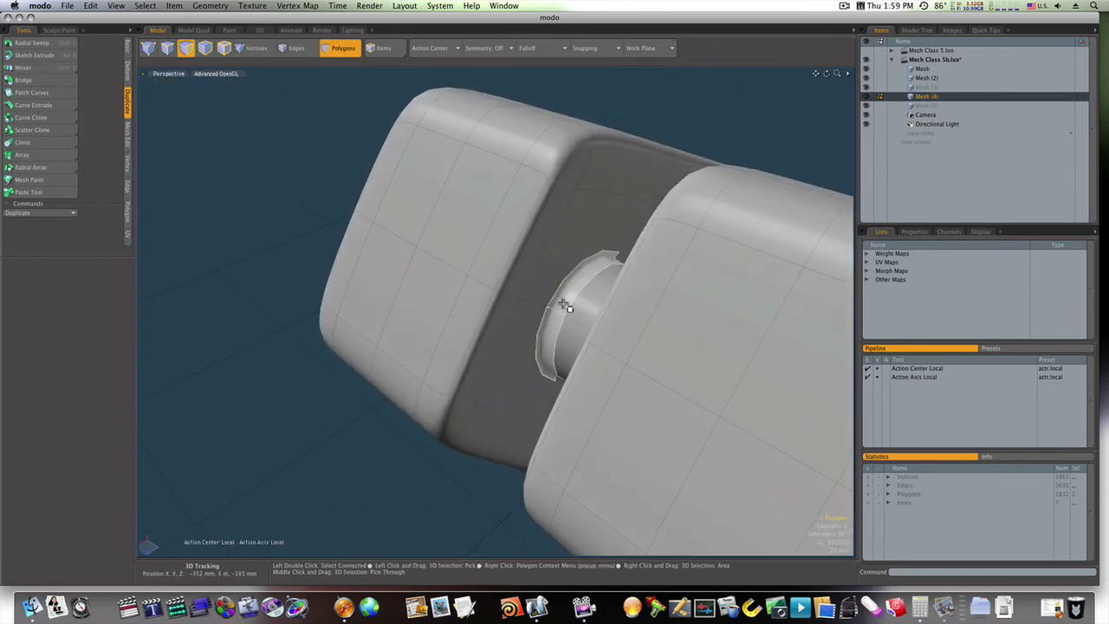
key("alt+c")
key("space")
left_click_drag(560, 314, 589, 310, "alt")
key("alt+c")
key("space")
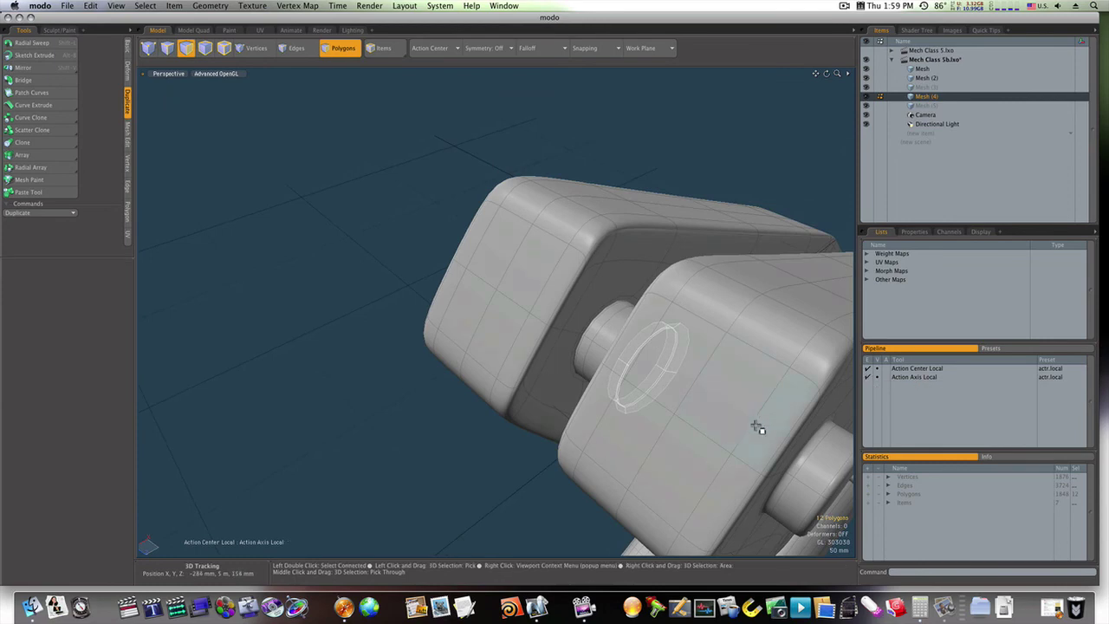
Loop slice the ring where the pin meets the remaining outer face, switch to vertex selection and view the whole gun.
left_click_drag(789, 473, 594, 359, "alt")
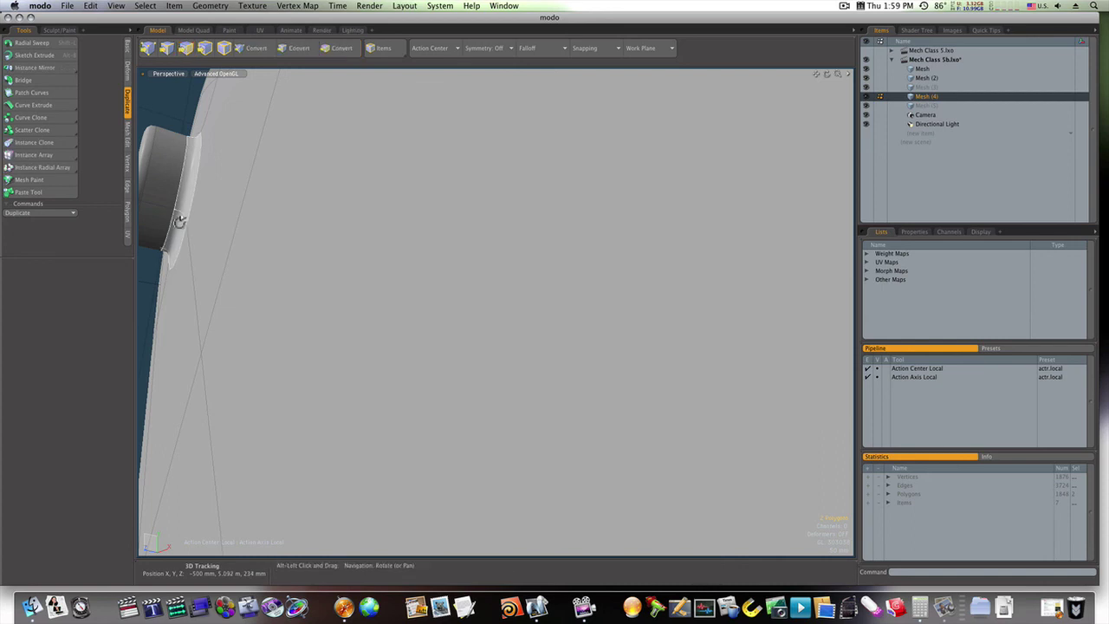
key("alt+c")
mouse_move(214, 236)
left_mouse_down("ctrl+alt")
mouse_move(185, 240)
mouse_move(217, 252)
left_mouse_up("ctrl+alt")
key("q")
left_click_drag(217, 251, 344, 304, "ctrl+alt")
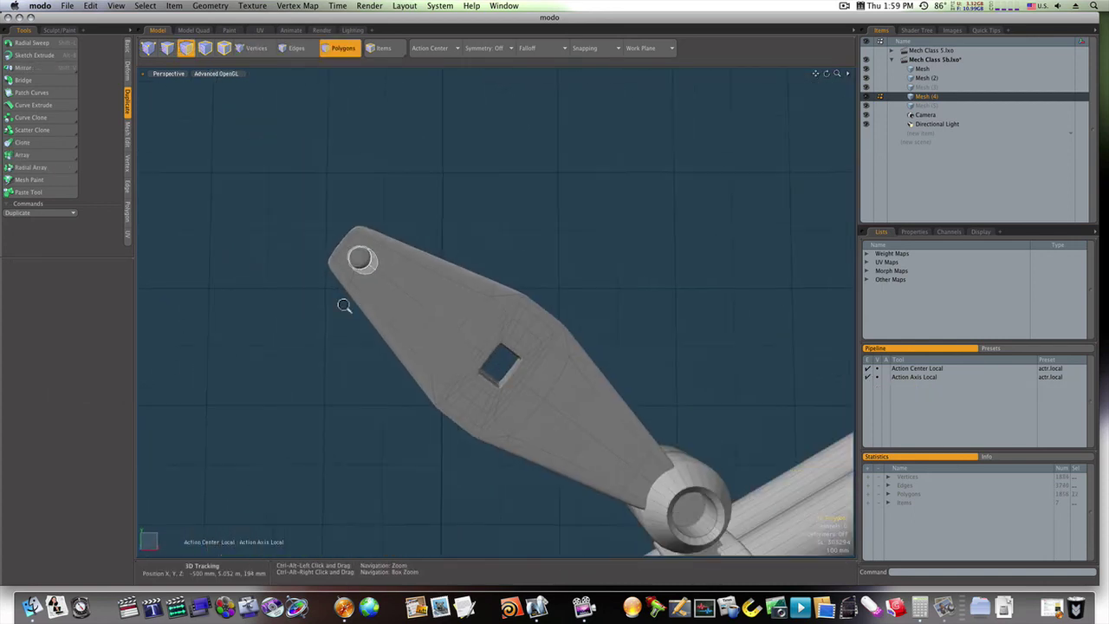
key("1")
left_click_drag(471, 202, 551, 277, "ctrl+alt")
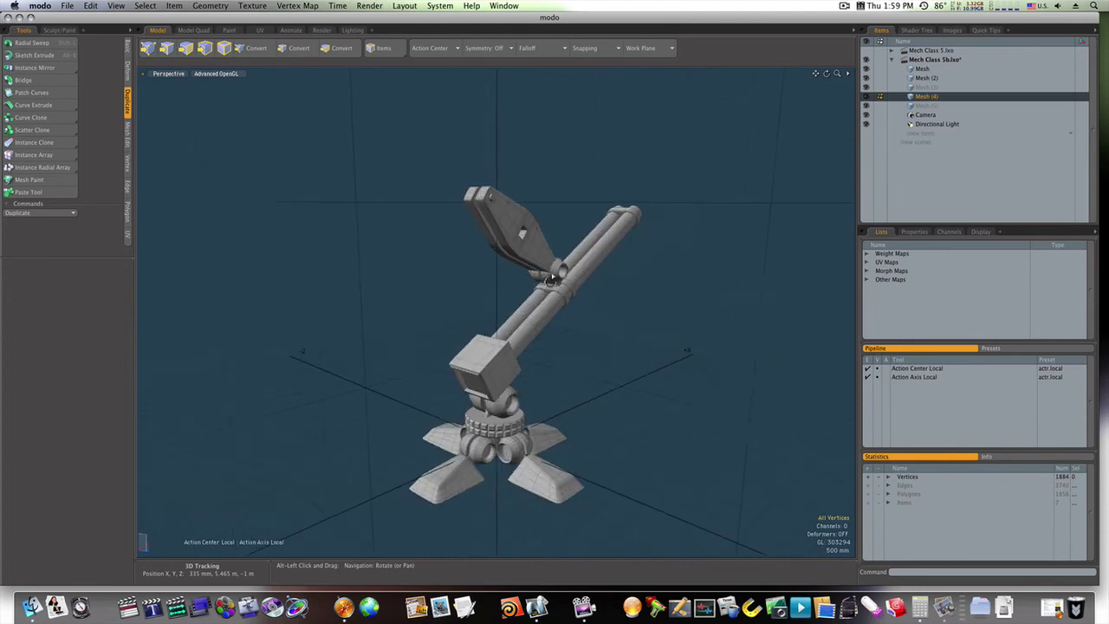